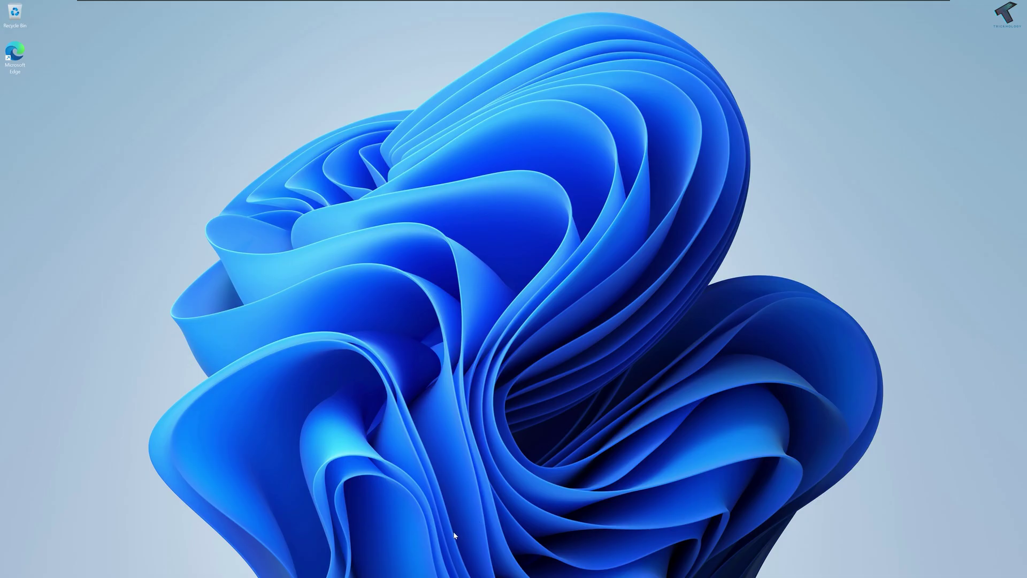
{"action": "left_click", "coordinate": [427, 569]}
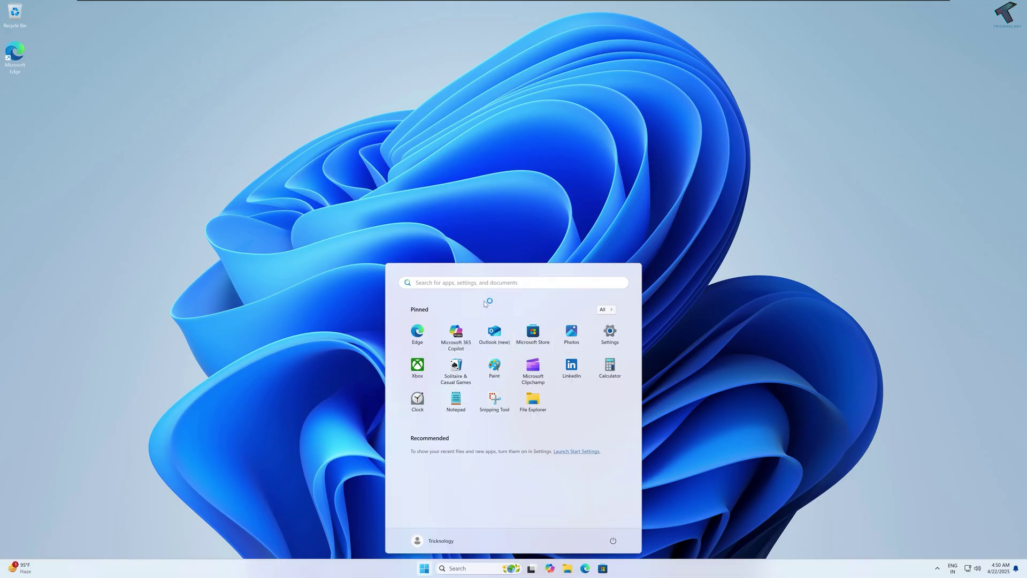
{"action": "left_click", "coordinate": [477, 285]}
{"action": "left_click", "coordinate": [567, 571]}
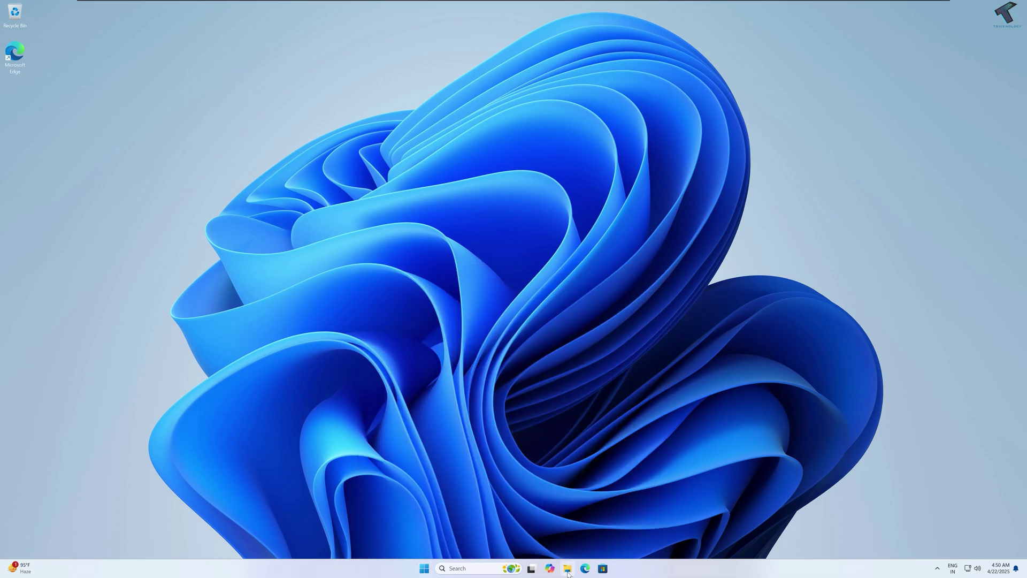
{"action": "left_click", "coordinate": [568, 568]}
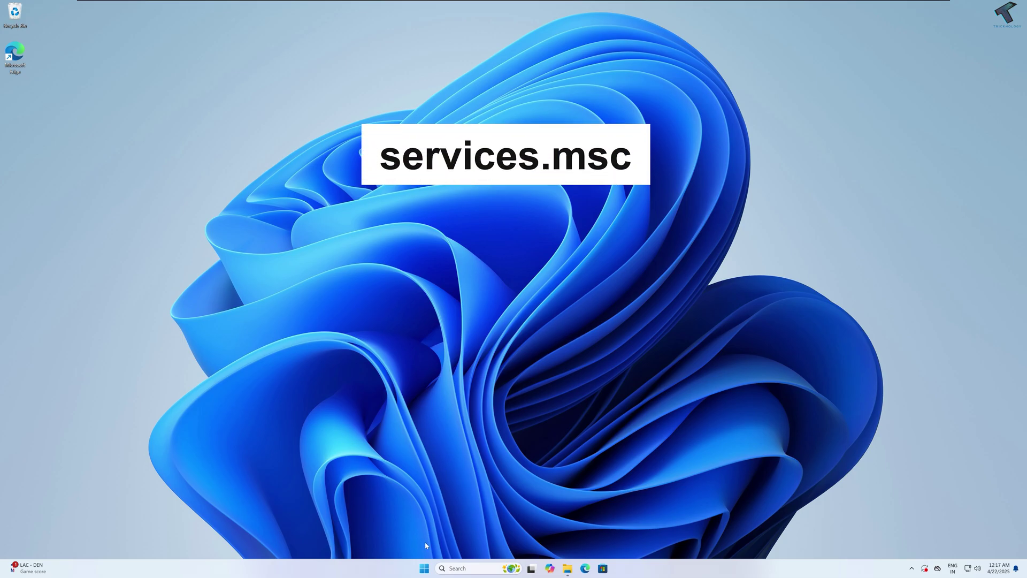
- Open the Windows Services console by running services.msc
{"action": "left_click", "coordinate": [428, 570]}
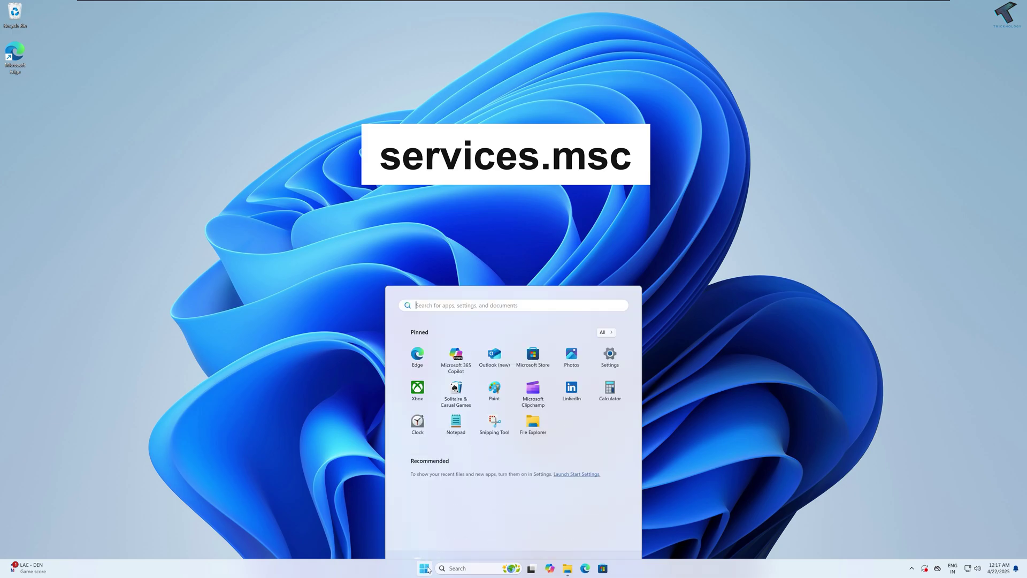
{"action": "type", "text": "services.msc"}
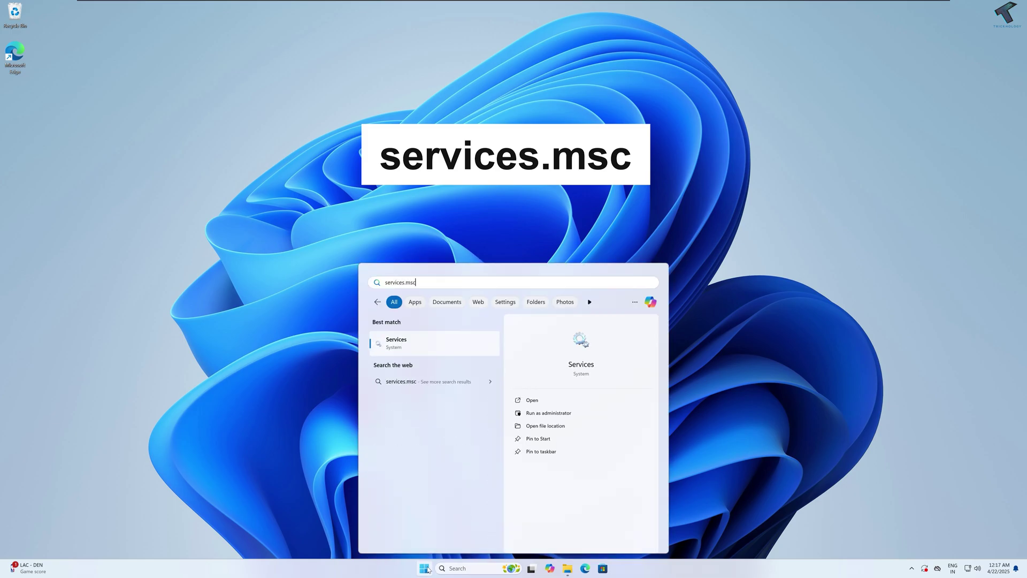
{"action": "key", "text": "Return"}
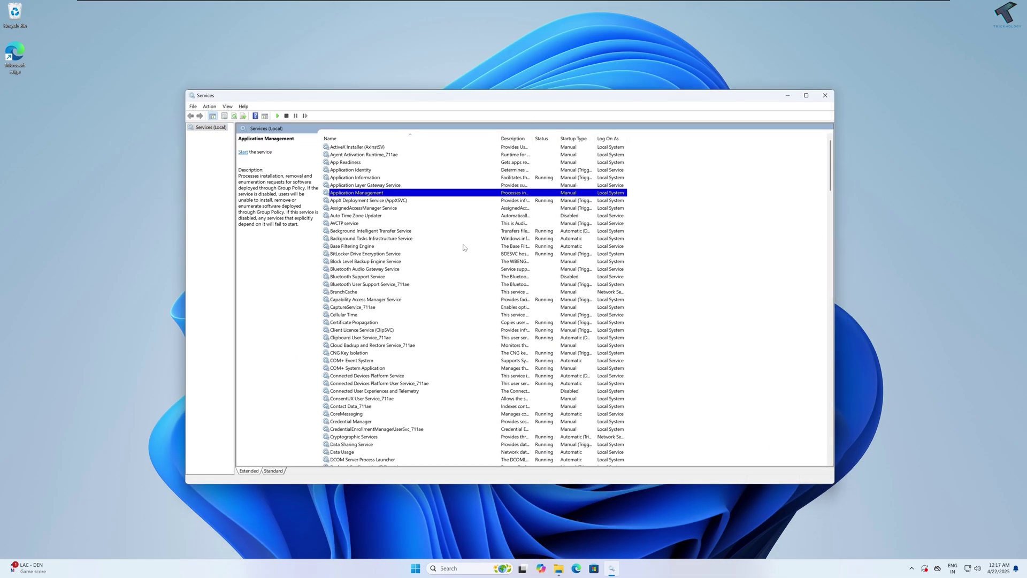
- Set the Bluetooth Audio Gateway Service's startup type to Disabled and apply the change
{"action": "left_click", "coordinate": [413, 178]}
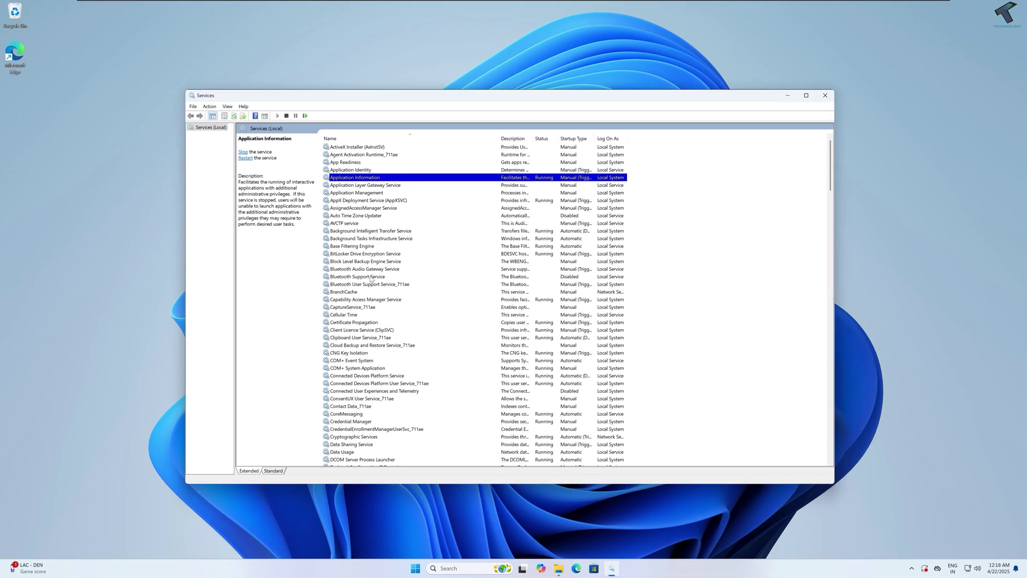
{"action": "left_click", "coordinate": [362, 269]}
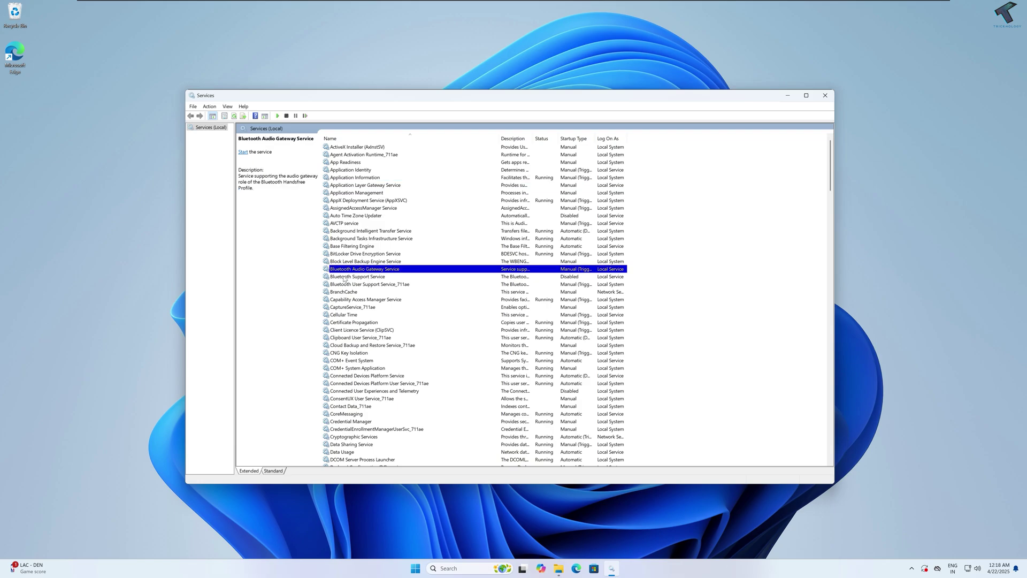
{"action": "left_click", "coordinate": [363, 277]}
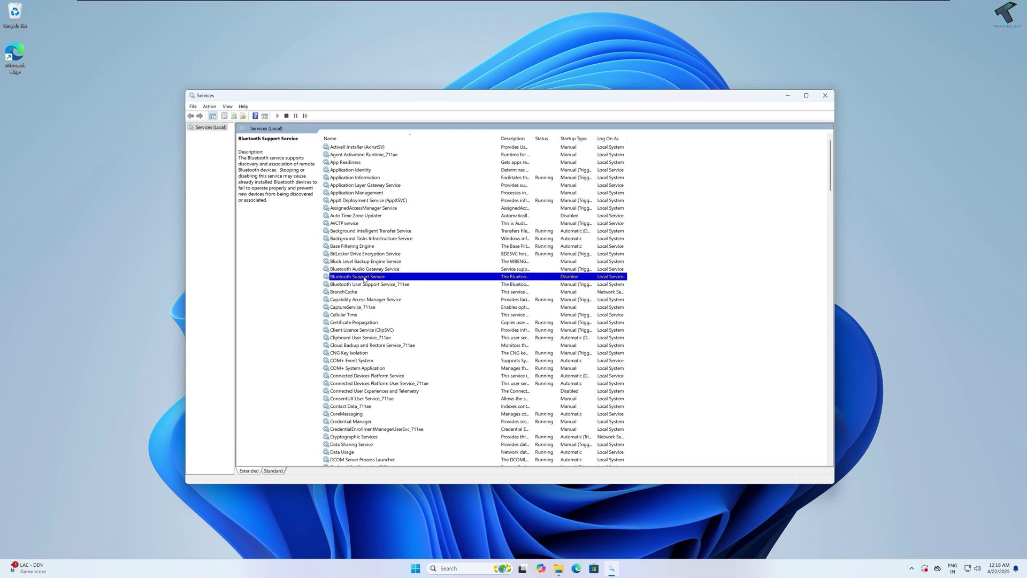
{"action": "left_click", "coordinate": [393, 269]}
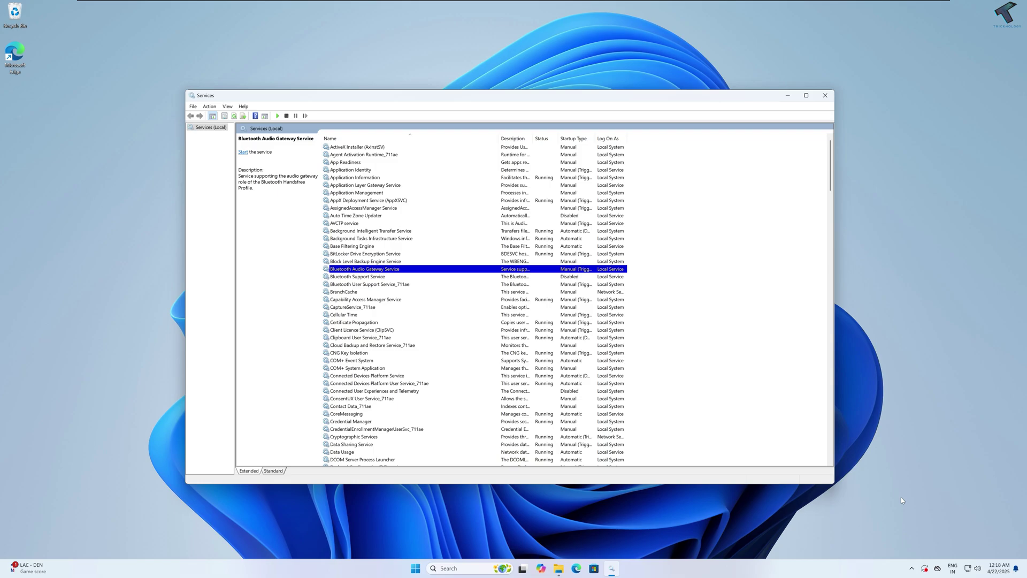
{"action": "left_click", "coordinate": [362, 277]}
{"action": "left_click", "coordinate": [363, 270]}
{"action": "right_click", "coordinate": [363, 270]}
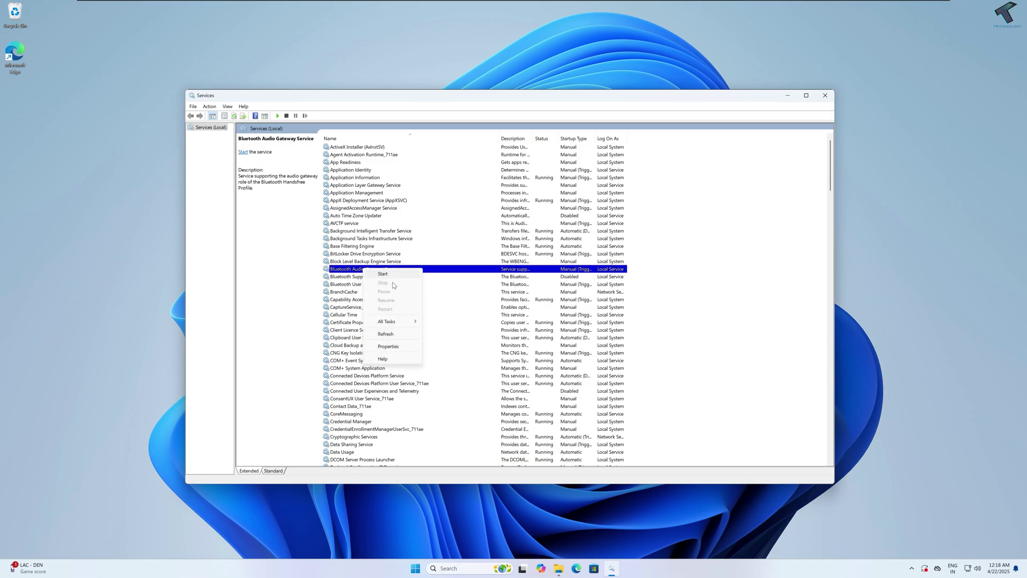
{"action": "left_click", "coordinate": [407, 345]}
{"action": "left_click", "coordinate": [507, 283]}
{"action": "left_click", "coordinate": [504, 305]}
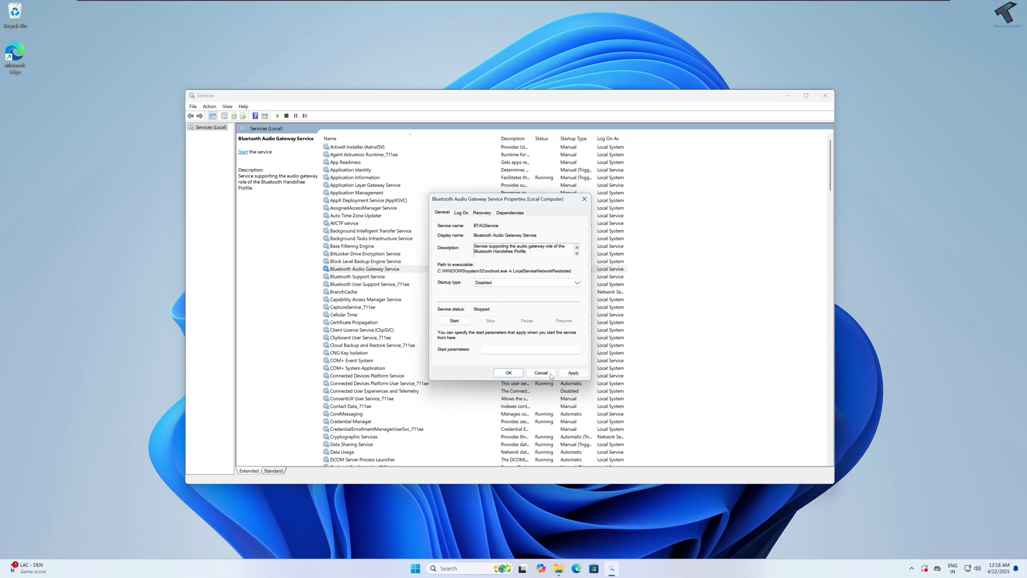
{"action": "left_click", "coordinate": [571, 375]}
{"action": "left_click", "coordinate": [509, 373]}
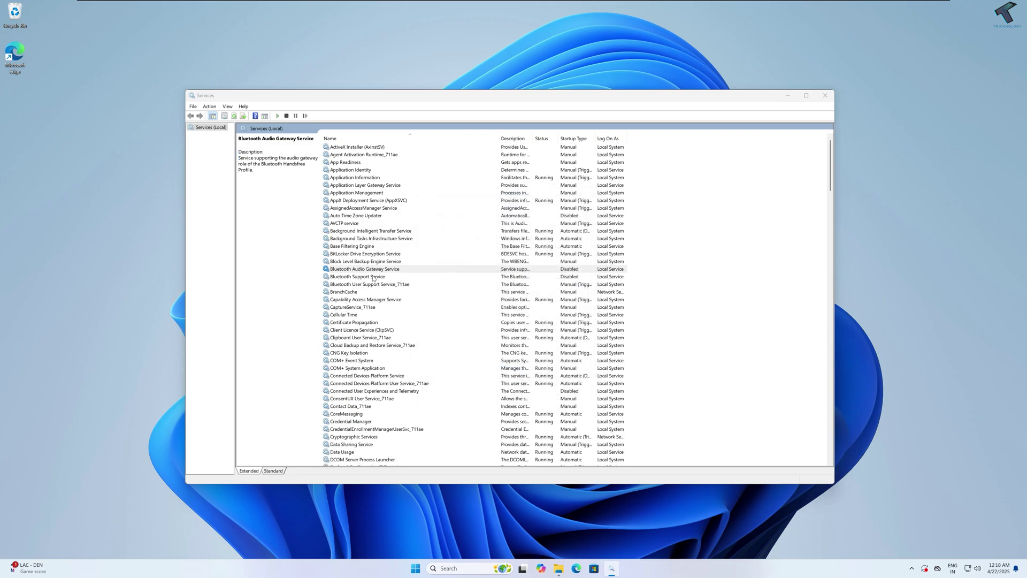
- Set the Bluetooth Support Service's startup type to Disabled and save its properties
{"action": "right_click", "coordinate": [373, 276]}
{"action": "left_click", "coordinate": [422, 356]}
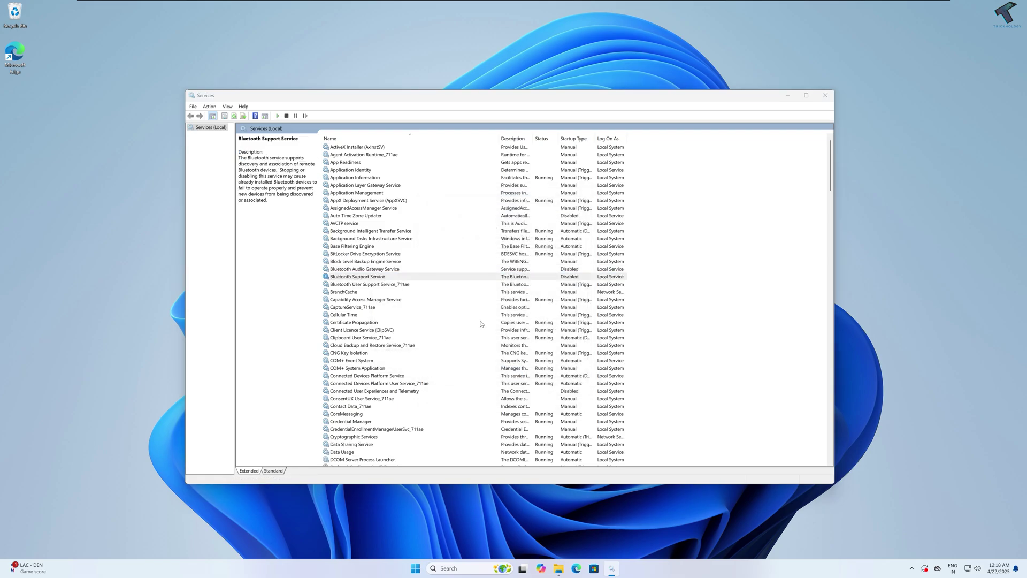
{"action": "left_click", "coordinate": [494, 283]}
{"action": "left_click", "coordinate": [498, 306]}
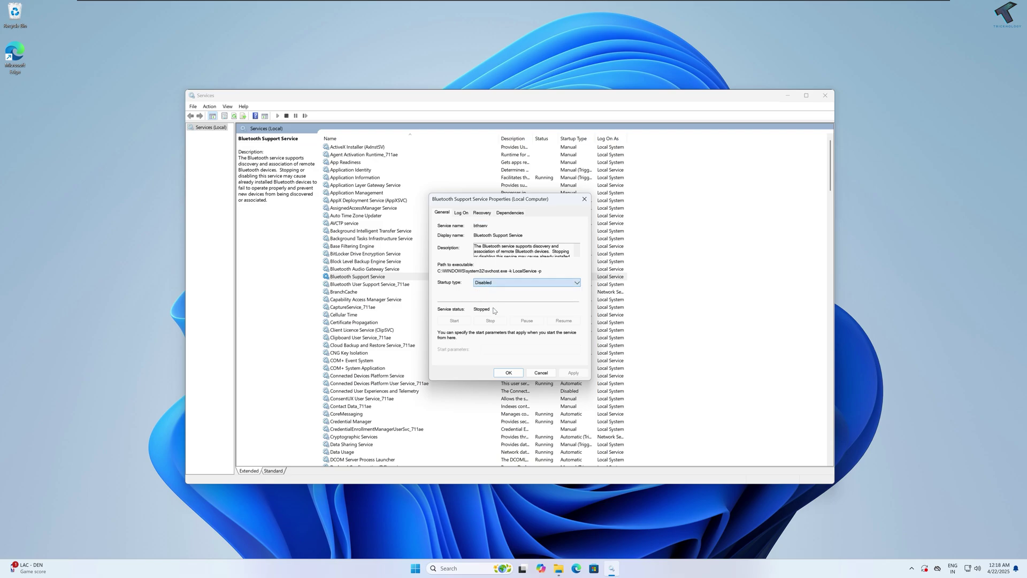
{"action": "left_click", "coordinate": [565, 374]}
{"action": "left_click", "coordinate": [508, 373]}
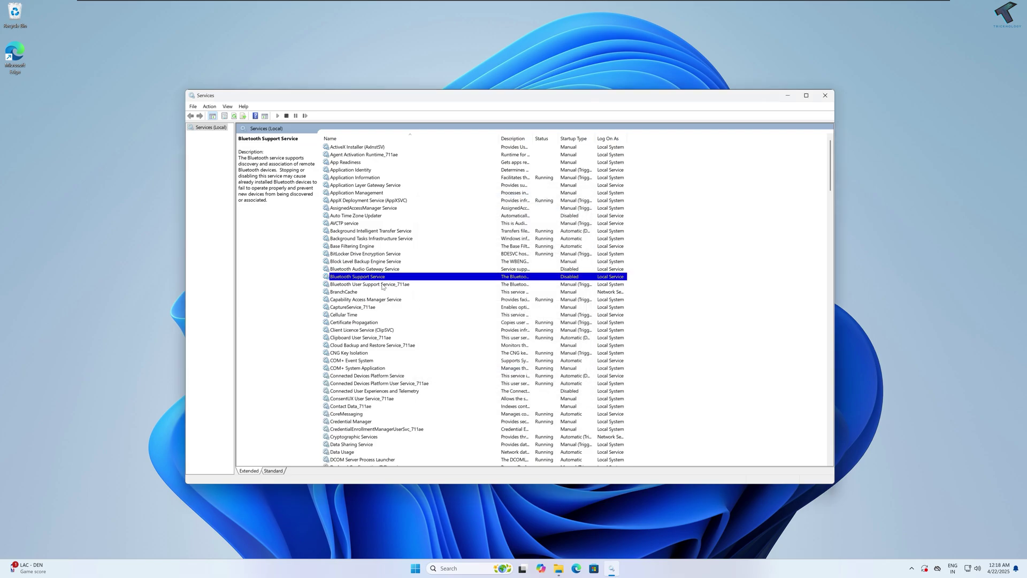
- Try to set the startup type of Bluetooth User Support Service_711ae to Disabled, and close its properties
{"action": "left_click", "coordinate": [375, 284]}
{"action": "right_click", "coordinate": [381, 285]}
{"action": "left_click", "coordinate": [424, 362]}
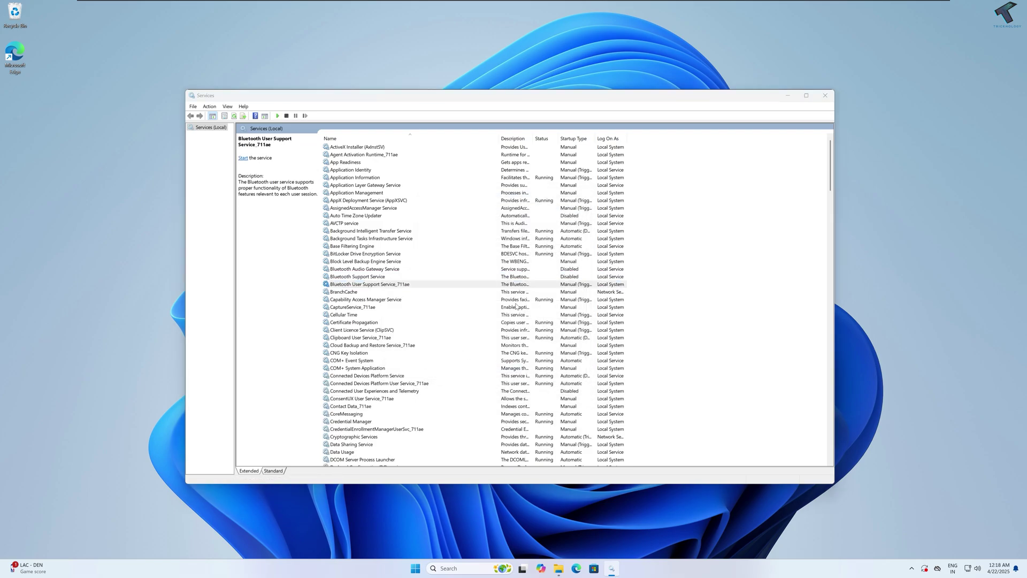
{"action": "left_click", "coordinate": [497, 286]}
{"action": "left_click", "coordinate": [497, 316]}
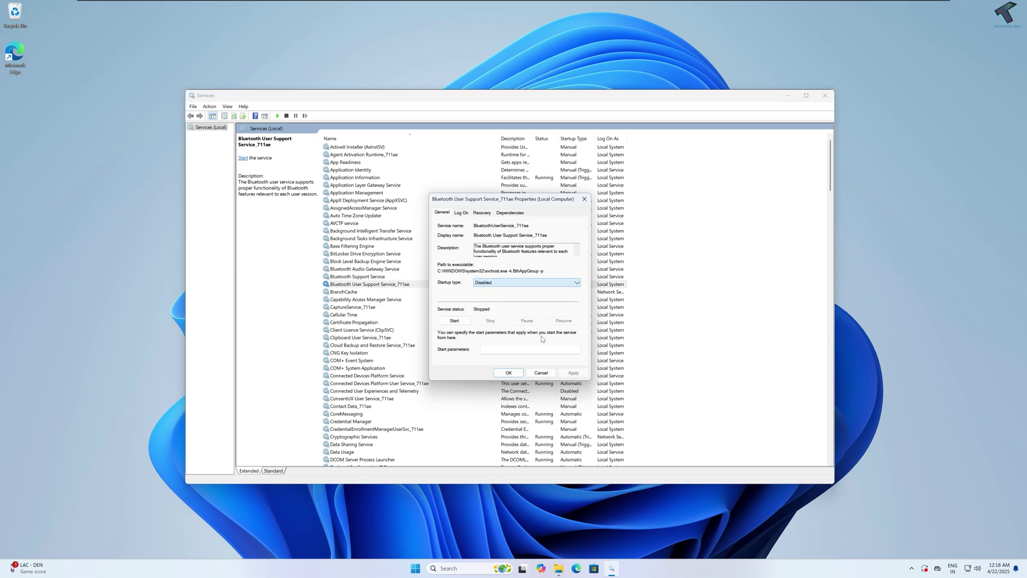
{"action": "left_click", "coordinate": [573, 373]}
{"action": "left_click", "coordinate": [541, 358]}
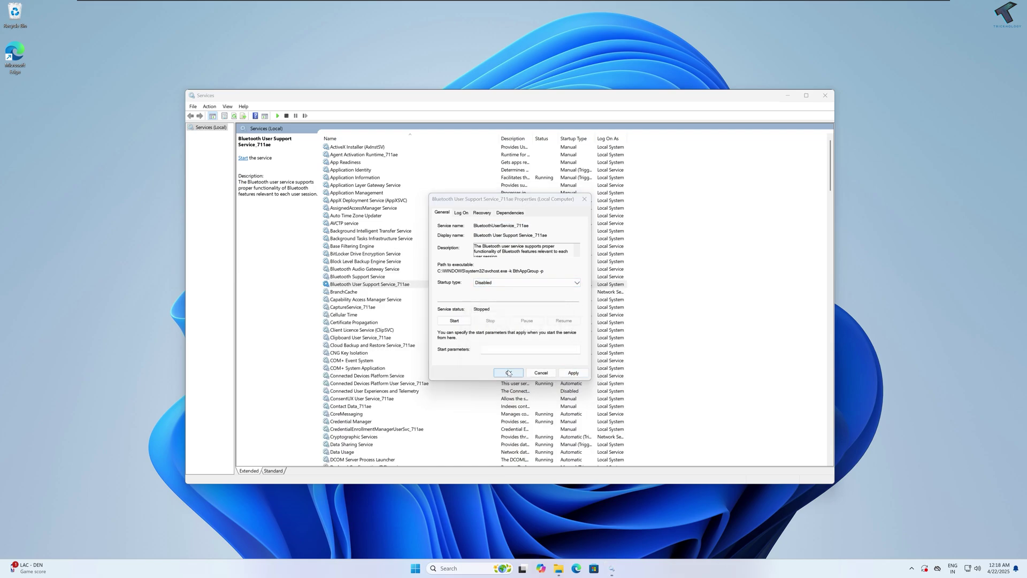
{"action": "left_click", "coordinate": [509, 373]}
{"action": "left_click", "coordinate": [541, 357]}
{"action": "left_click", "coordinate": [584, 199]}
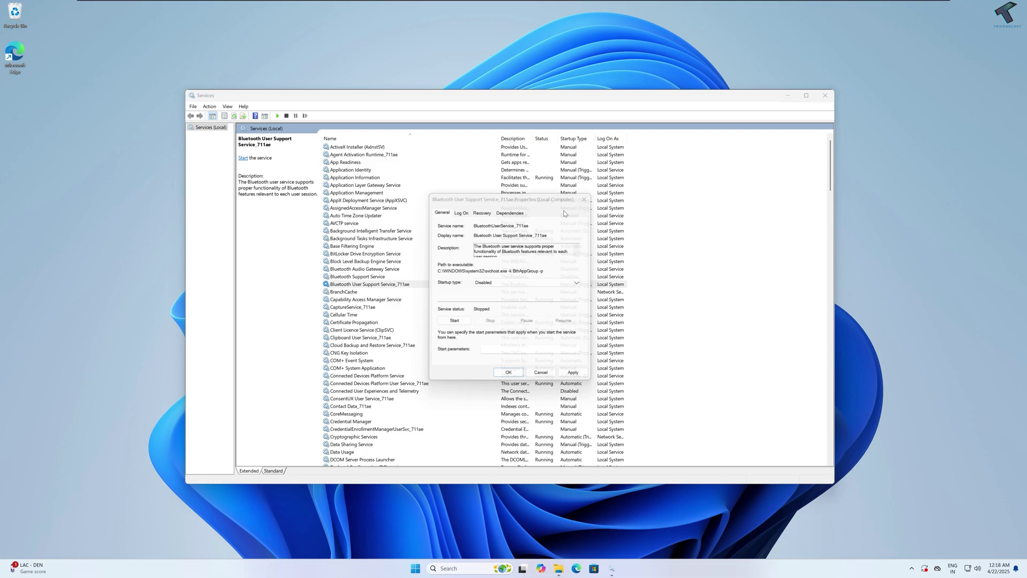
{"action": "left_click", "coordinate": [443, 279]}
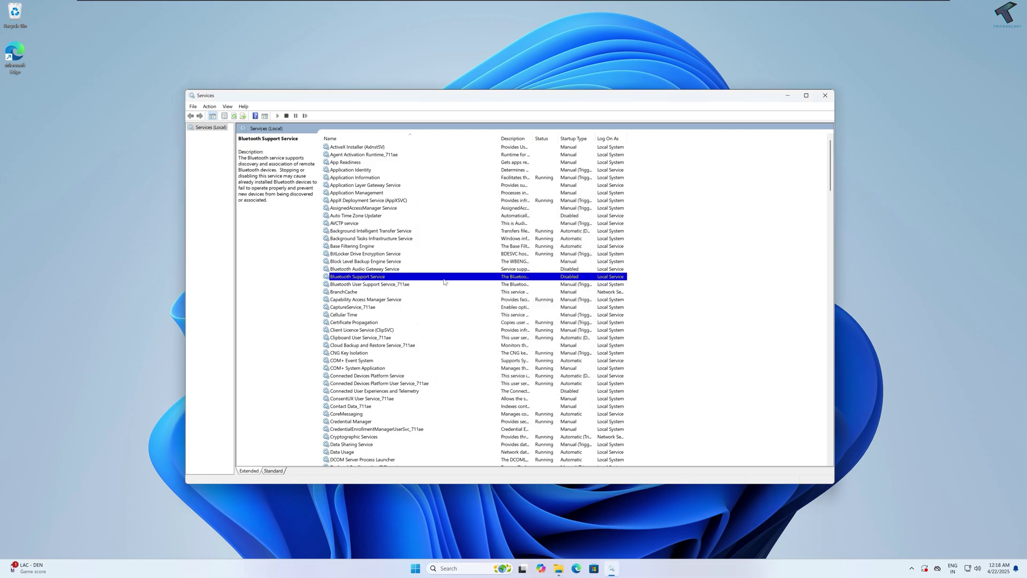
- Set the BitLocker Drive Encryption Service's startup type to Disabled and apply the change
{"action": "left_click", "coordinate": [358, 254]}
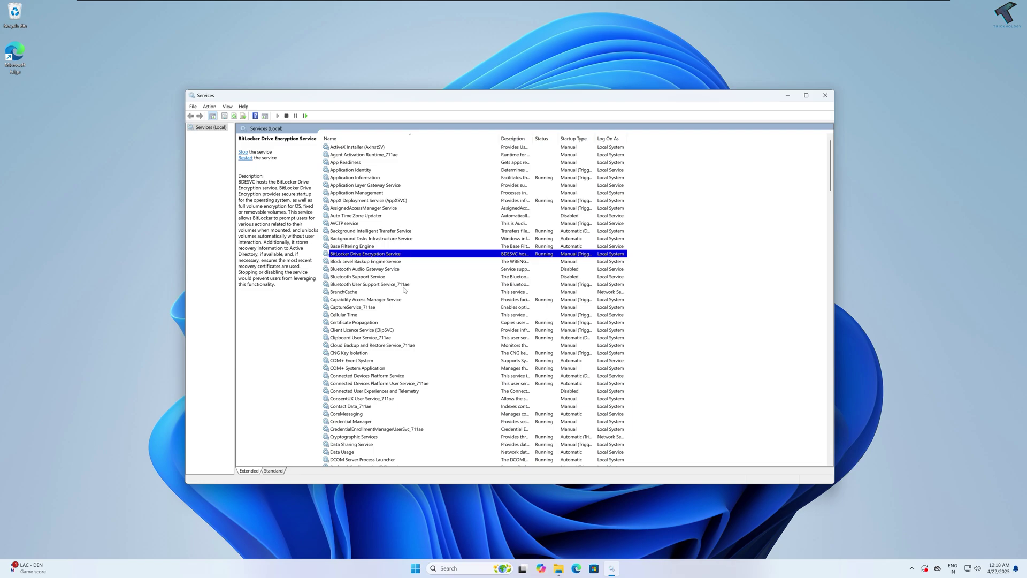
{"action": "right_click", "coordinate": [379, 254]}
{"action": "left_click", "coordinate": [405, 332]}
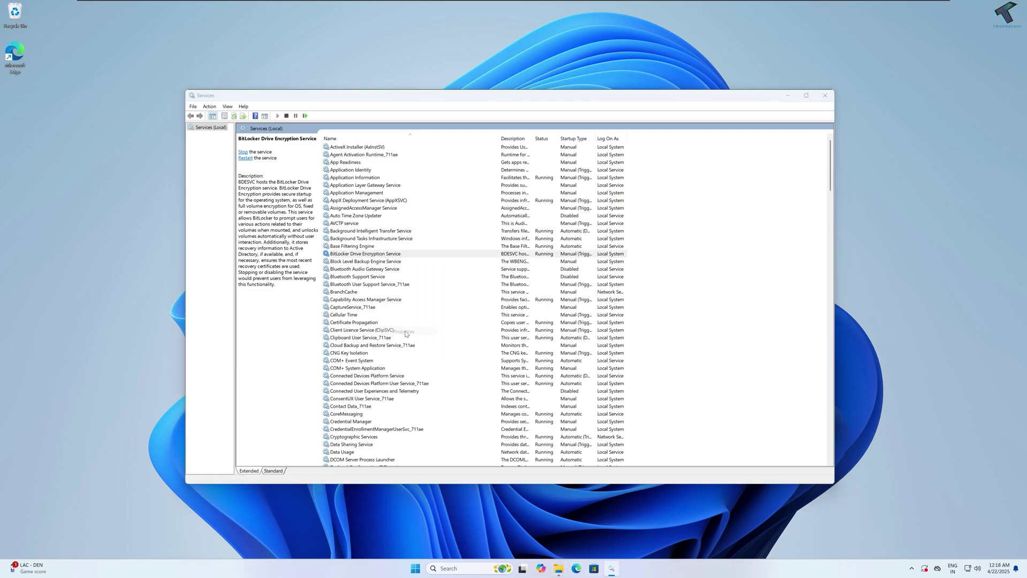
{"action": "left_click", "coordinate": [506, 284]}
{"action": "left_click", "coordinate": [501, 305]}
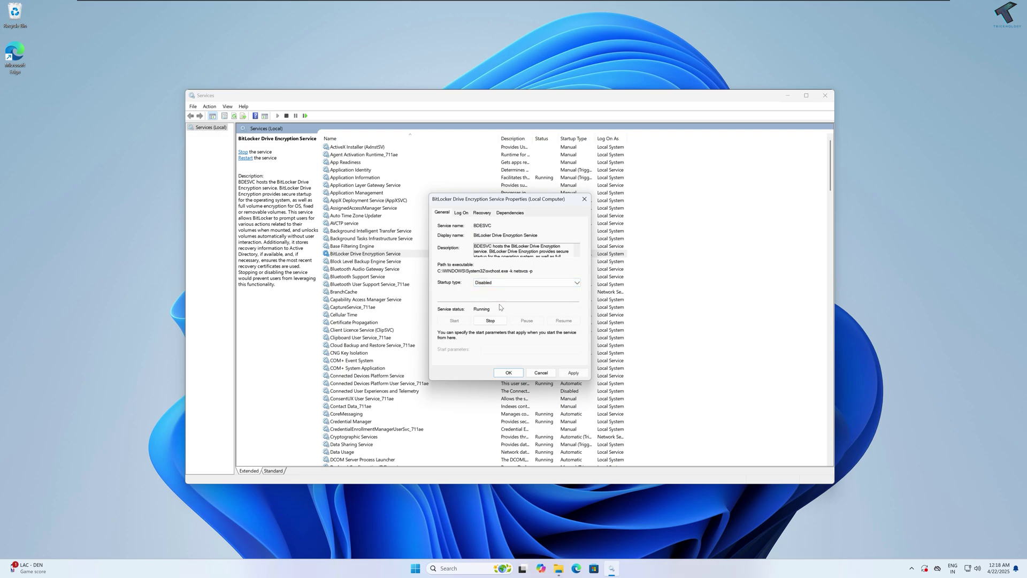
{"action": "left_click", "coordinate": [524, 282]}
{"action": "left_click", "coordinate": [497, 305]}
{"action": "left_click", "coordinate": [576, 374]}
{"action": "left_click", "coordinate": [509, 373]}
- Set the startup type of the Connected User Experiences and Telemetry service to Disabled and save its properties
{"action": "left_click", "coordinate": [374, 337]}
{"action": "left_click", "coordinate": [389, 390]}
{"action": "scroll", "coordinate": [389, 388], "scroll_direction": "down", "scroll_amount": 2}
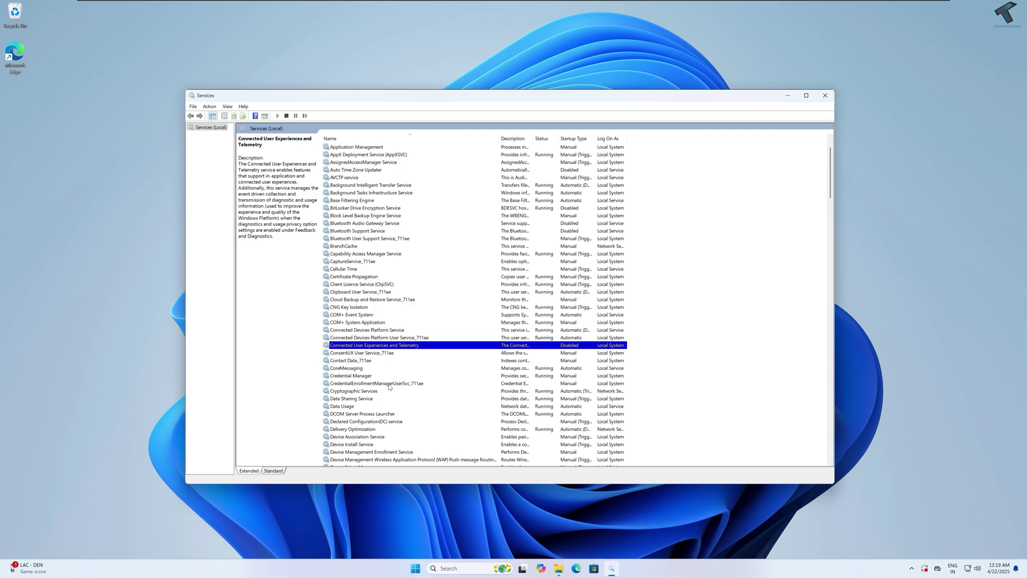
{"action": "right_click", "coordinate": [400, 352]}
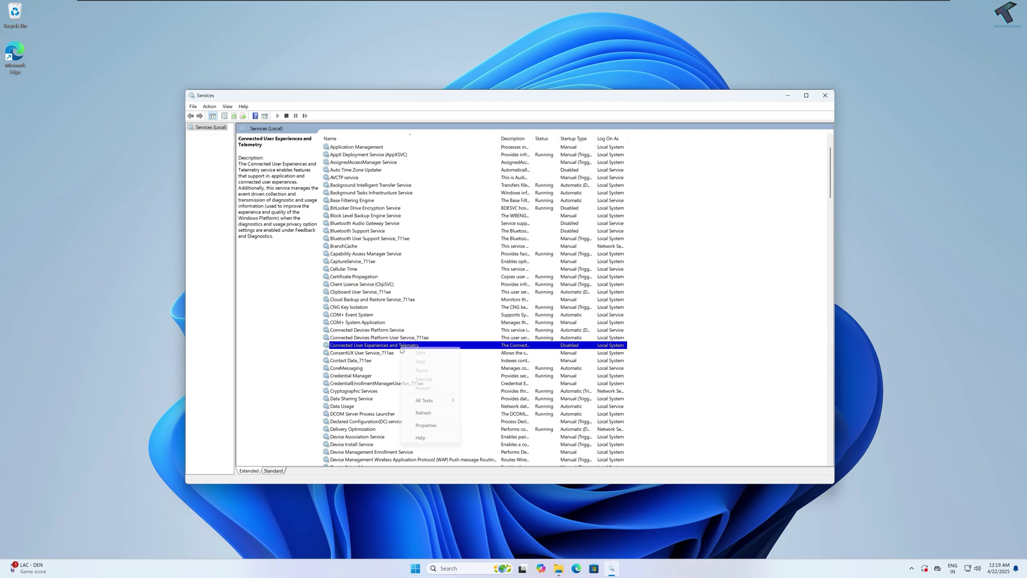
{"action": "left_click", "coordinate": [446, 426]}
{"action": "left_click", "coordinate": [527, 283]}
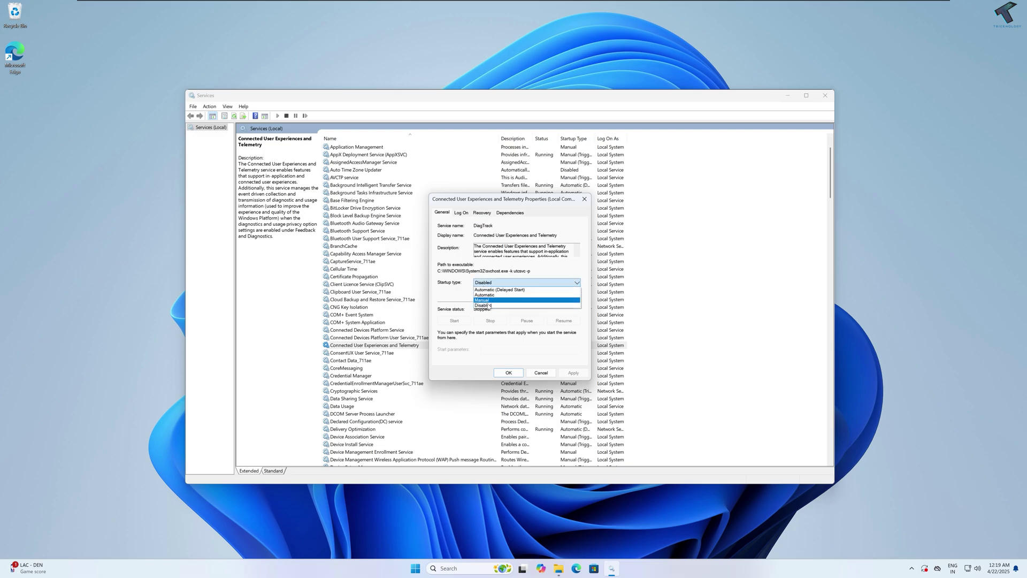
{"action": "left_click", "coordinate": [503, 307]}
{"action": "left_click", "coordinate": [584, 376]}
{"action": "left_click", "coordinate": [509, 373]}
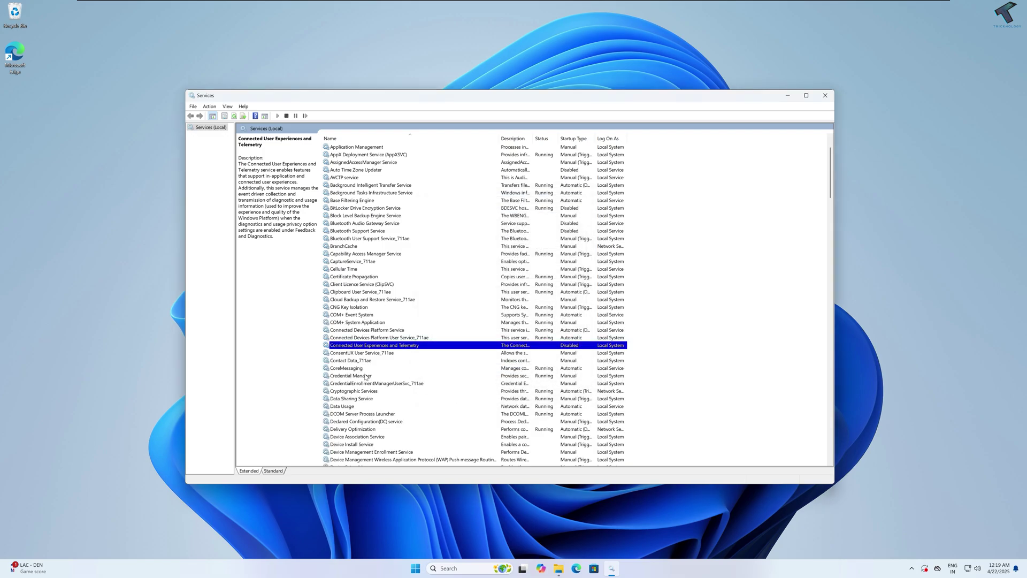
- Set the Geolocation Service's startup type to Disabled and apply the change
{"action": "key", "text": "g"}
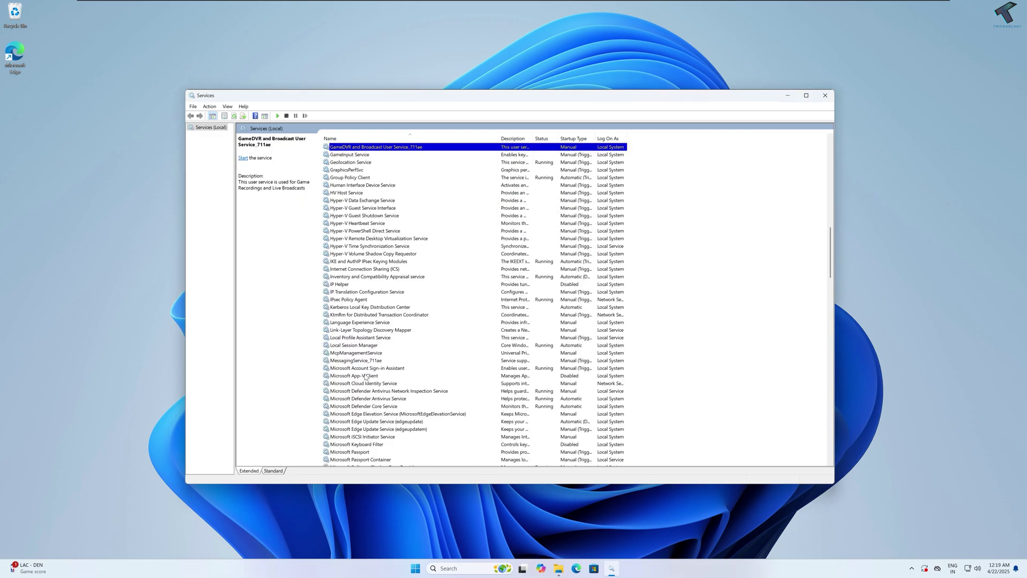
{"action": "left_click", "coordinate": [351, 163]}
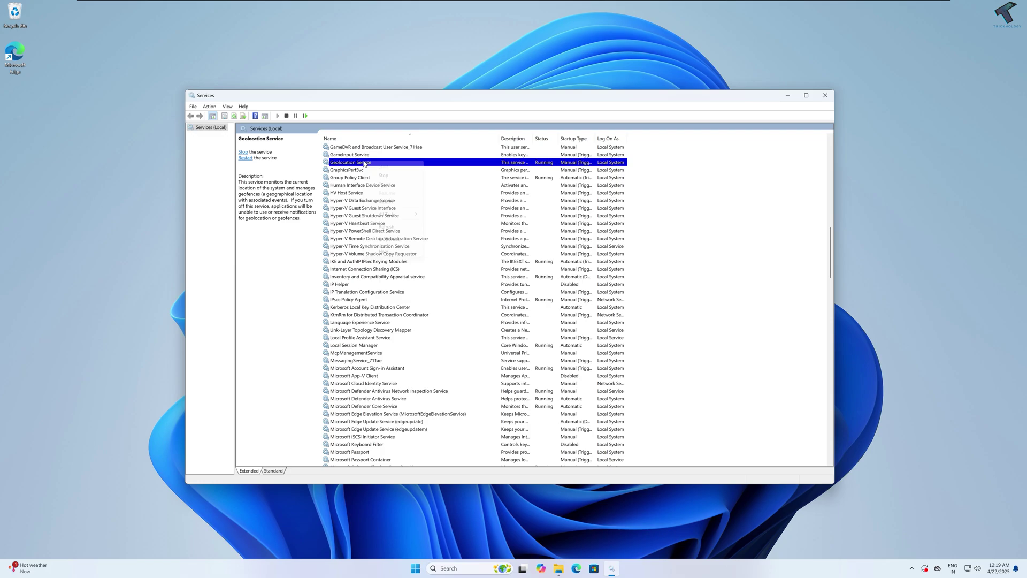
{"action": "right_click", "coordinate": [363, 162]}
{"action": "left_click", "coordinate": [407, 239]}
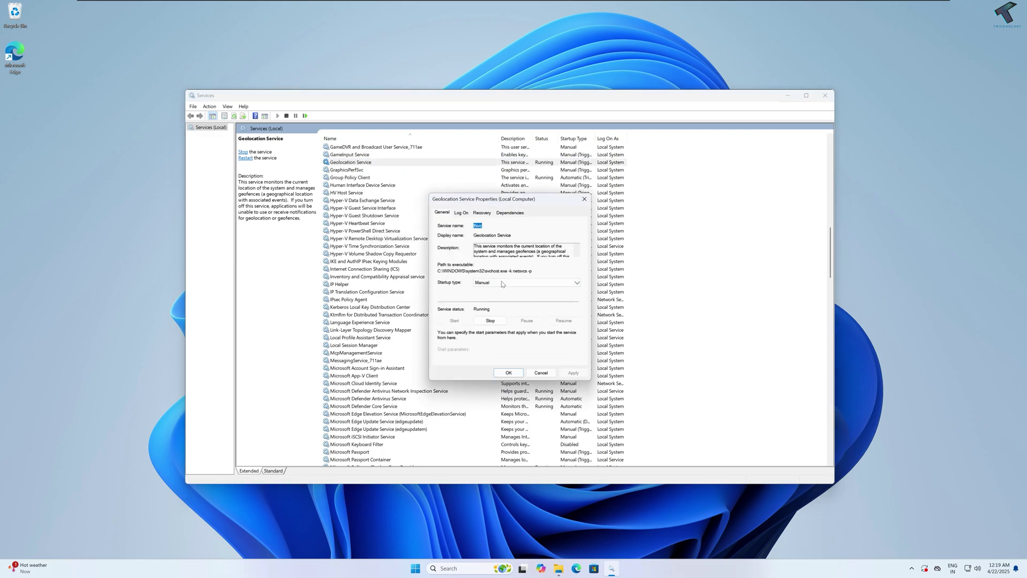
{"action": "left_click", "coordinate": [502, 282]}
{"action": "left_click", "coordinate": [503, 307]}
{"action": "left_click", "coordinate": [570, 372]}
{"action": "left_click", "coordinate": [518, 373]}
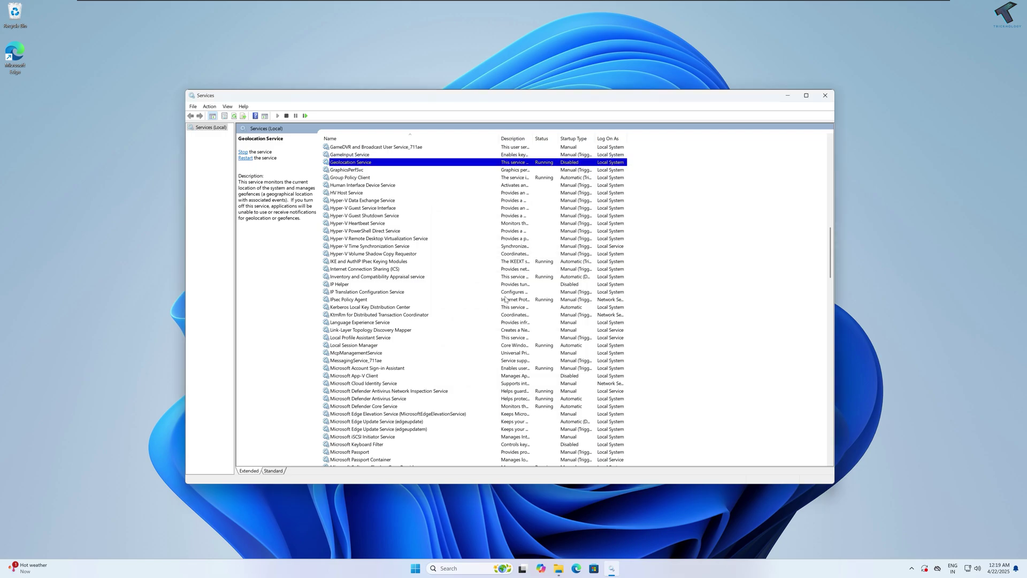
- Set the Netlogon service's startup type to Disabled, apply the change and close its properties
{"action": "left_click", "coordinate": [383, 193]}
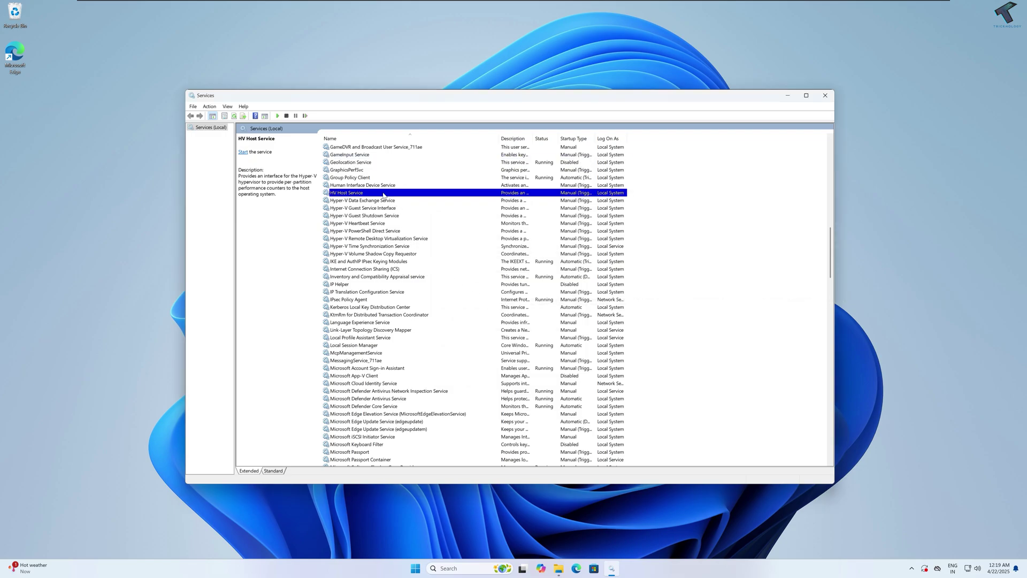
{"action": "key", "text": "n"}
{"action": "left_click", "coordinate": [344, 163]}
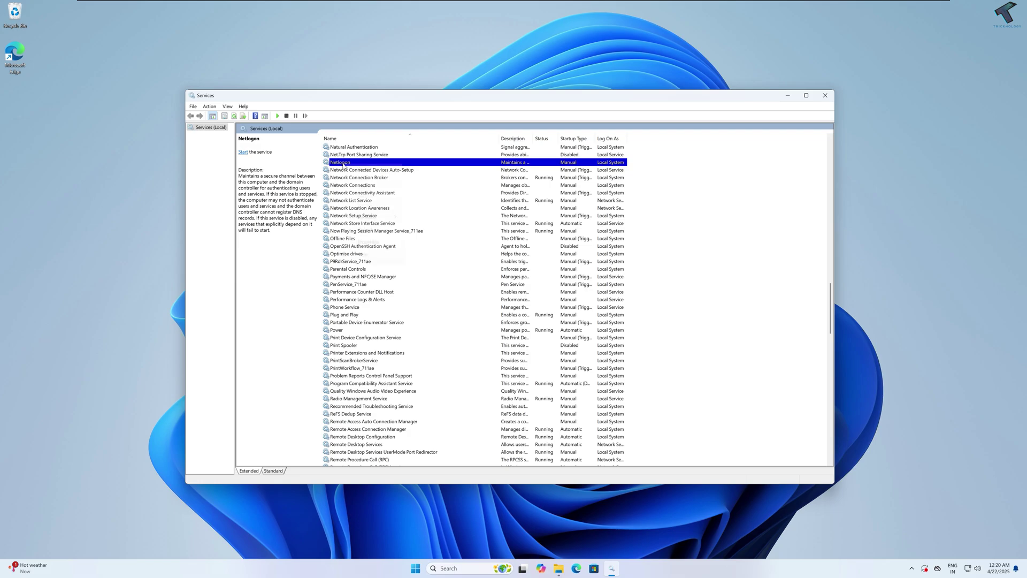
{"action": "right_click", "coordinate": [344, 165]}
{"action": "left_click", "coordinate": [381, 246]}
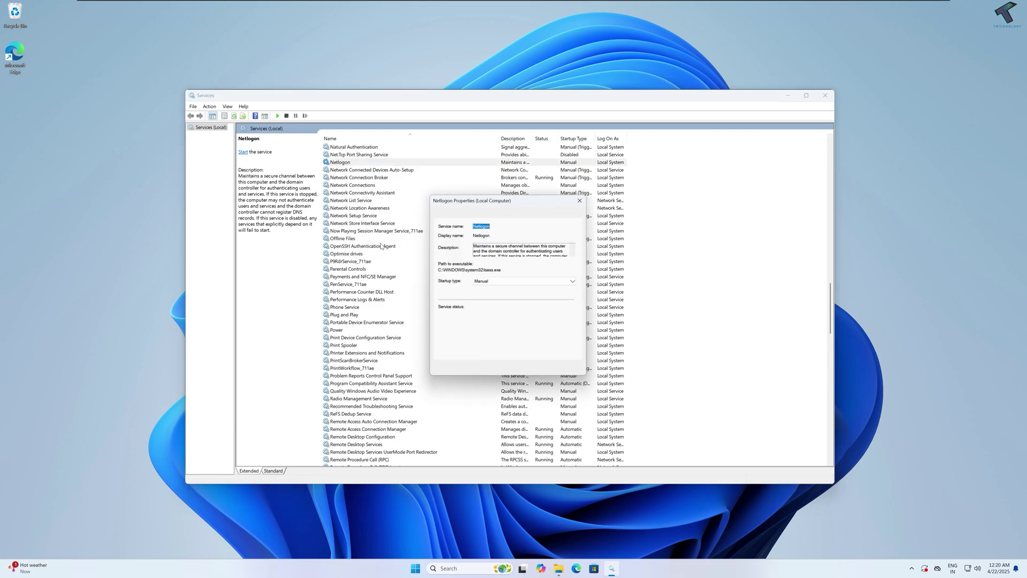
{"action": "left_click", "coordinate": [500, 283]}
{"action": "left_click", "coordinate": [503, 307]}
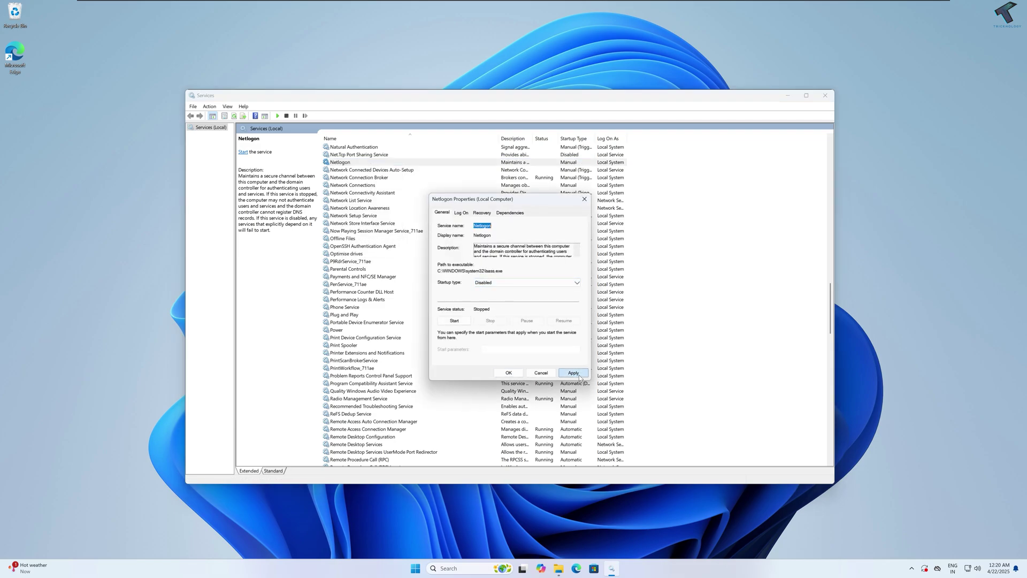
{"action": "left_click", "coordinate": [573, 373]}
{"action": "left_click", "coordinate": [508, 373]}
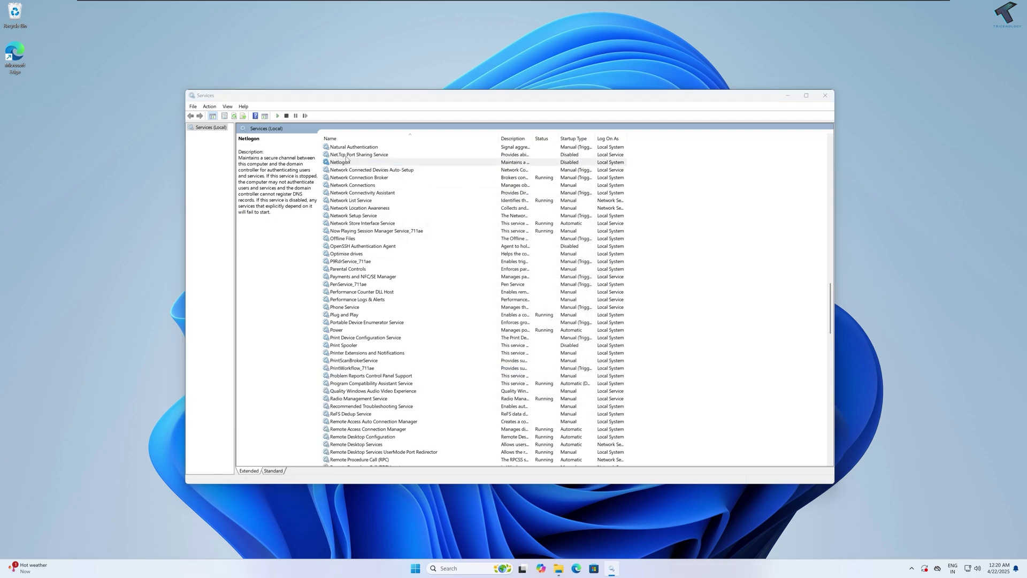
- Set the startup type of the Optimise drives service to Disabled and save its properties
{"action": "left_click", "coordinate": [360, 193]}
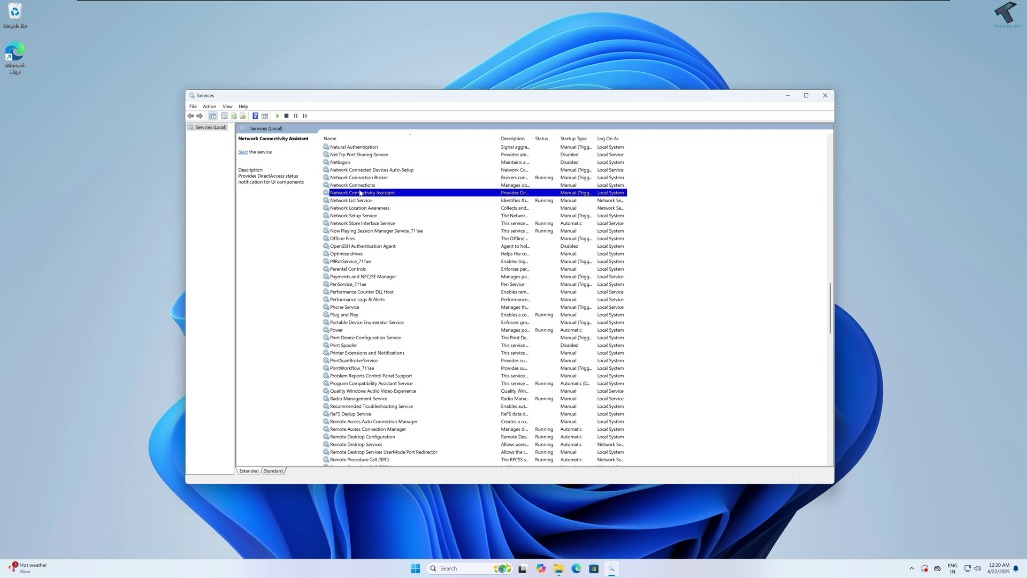
{"action": "key", "text": "o"}
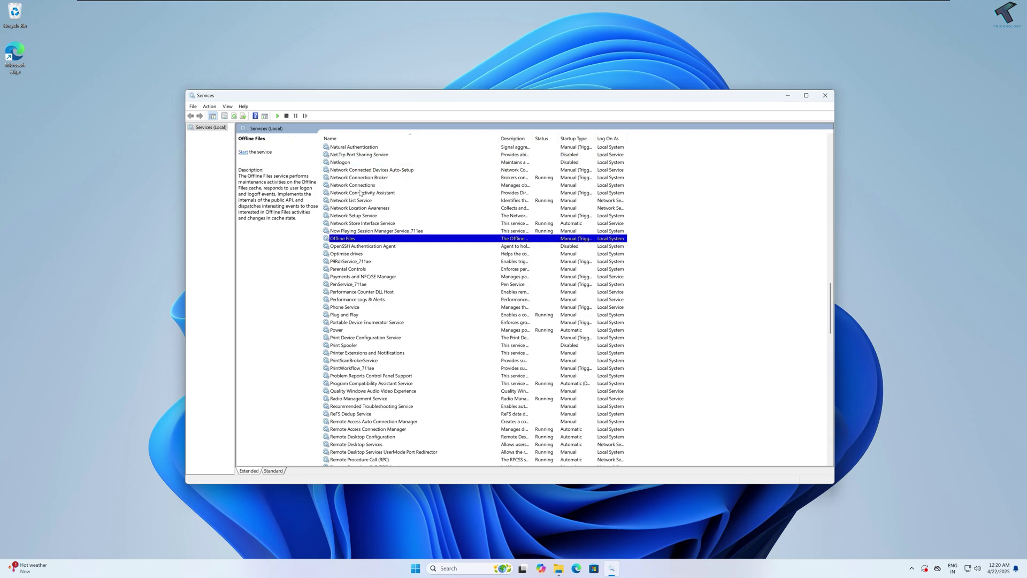
{"action": "key", "text": "p"}
{"action": "left_click", "coordinate": [358, 256]}
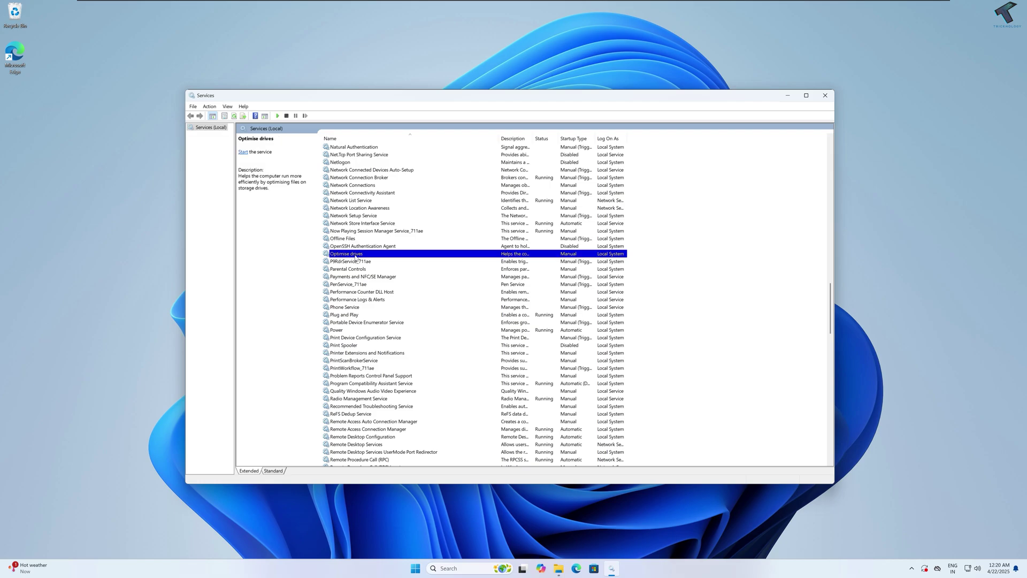
{"action": "right_click", "coordinate": [357, 254]}
{"action": "key", "text": "Escape"}
{"action": "right_click", "coordinate": [365, 256]}
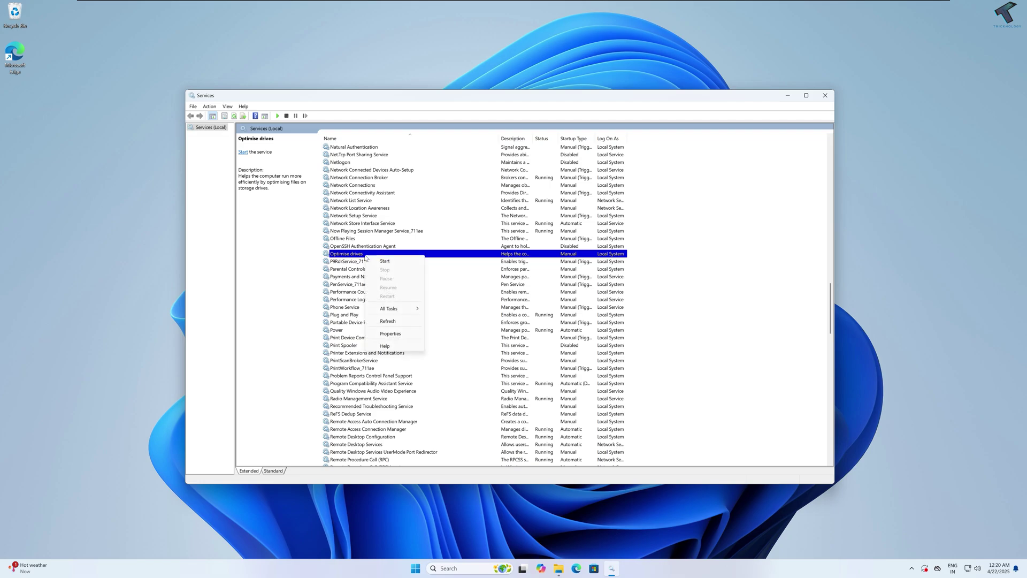
{"action": "left_click", "coordinate": [402, 337]}
{"action": "left_click", "coordinate": [535, 283]}
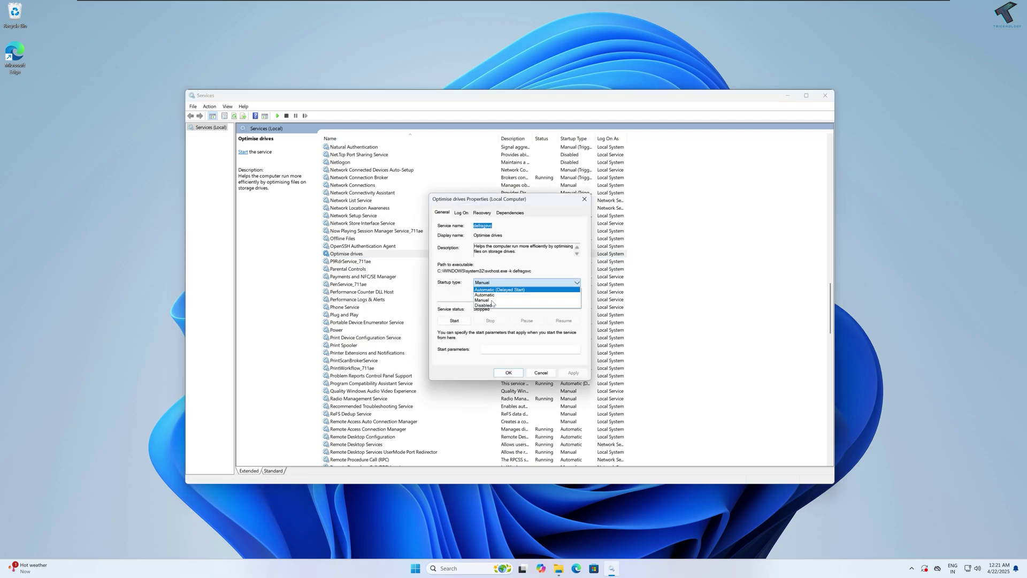
{"action": "left_click", "coordinate": [535, 308]}
{"action": "left_click", "coordinate": [574, 373]}
{"action": "left_click", "coordinate": [509, 373]}
- Set the Parental Controls service's startup type to Disabled, apply the change and close its properties
{"action": "left_click", "coordinate": [433, 308]}
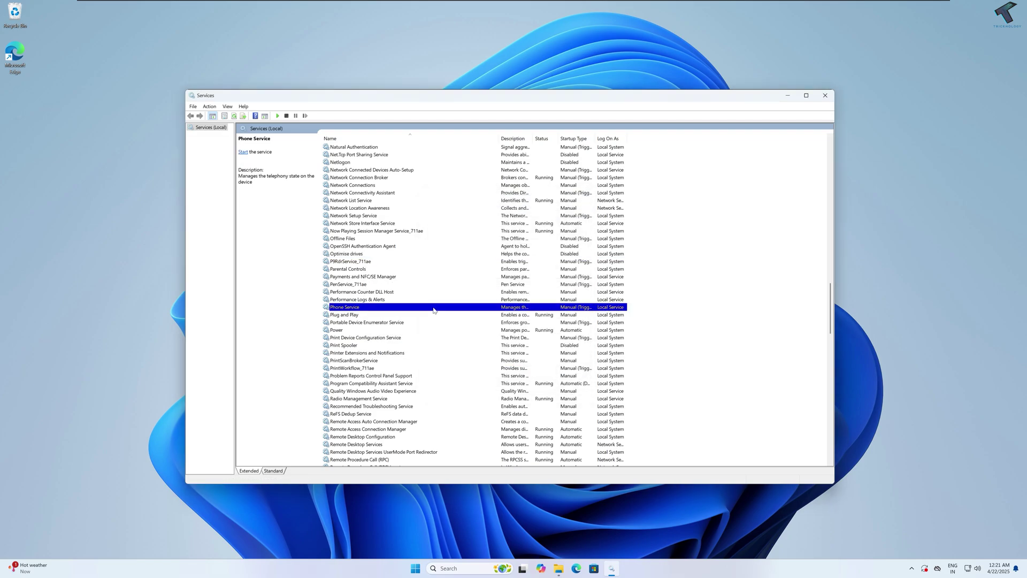
{"action": "left_click", "coordinate": [434, 314]}
{"action": "left_click", "coordinate": [371, 270]}
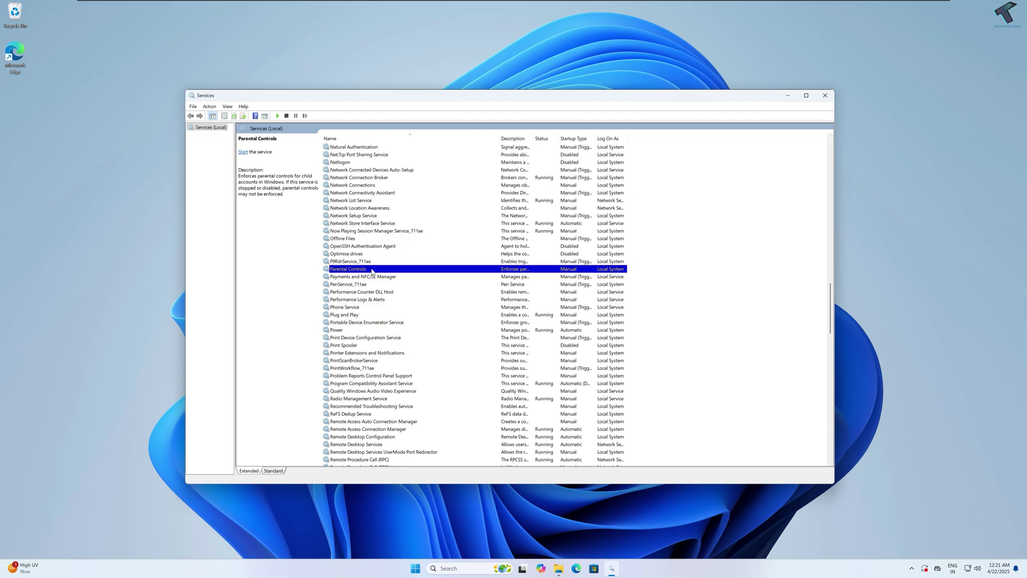
{"action": "right_click", "coordinate": [372, 271]}
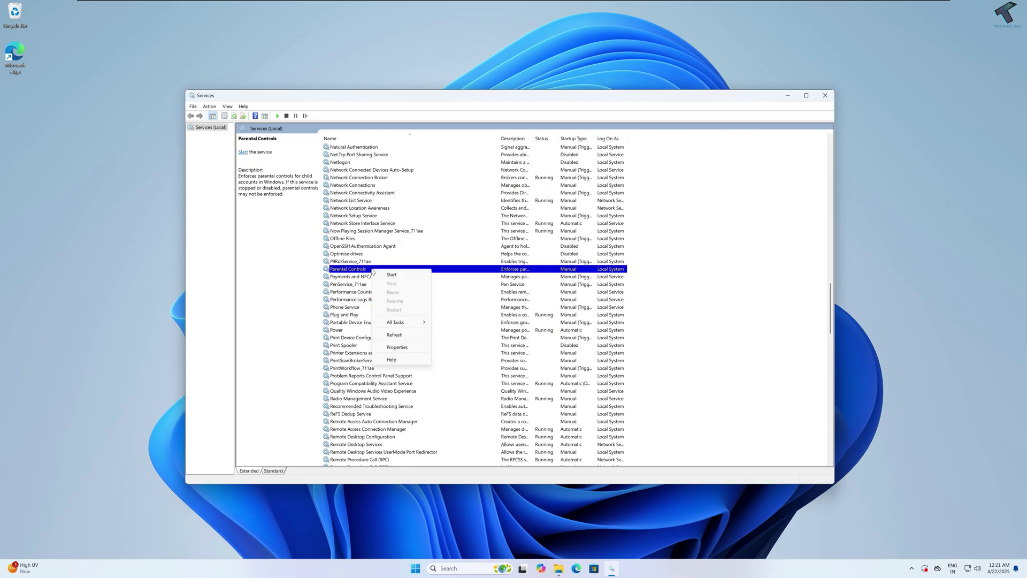
{"action": "left_click", "coordinate": [395, 350]}
{"action": "left_click", "coordinate": [484, 283]}
{"action": "left_click", "coordinate": [497, 305]}
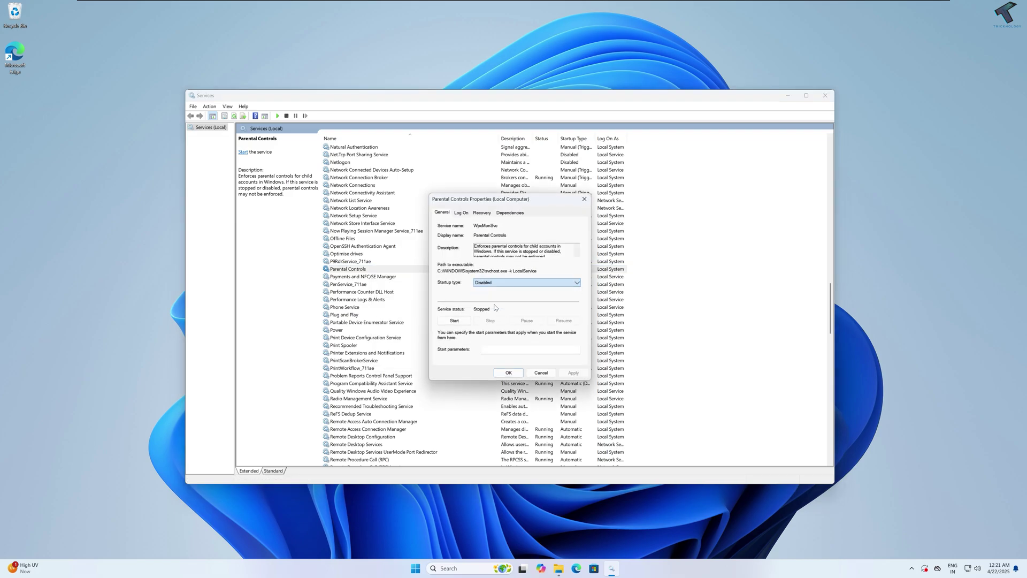
{"action": "left_click", "coordinate": [573, 373]}
{"action": "left_click", "coordinate": [509, 373]}
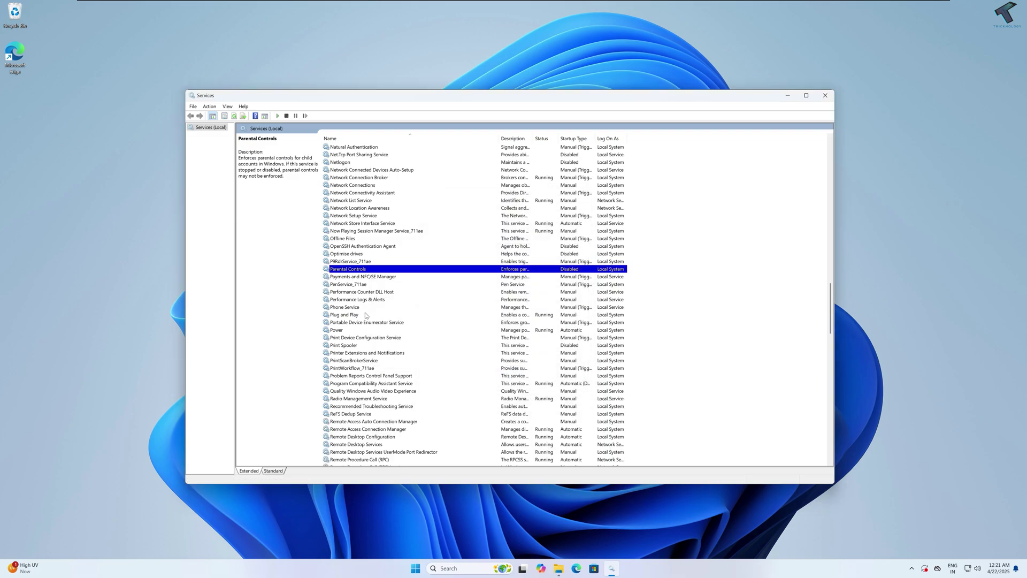
- Choose Disabled as the startup type in the Print Spooler service's properties and confirm
{"action": "left_click", "coordinate": [347, 346]}
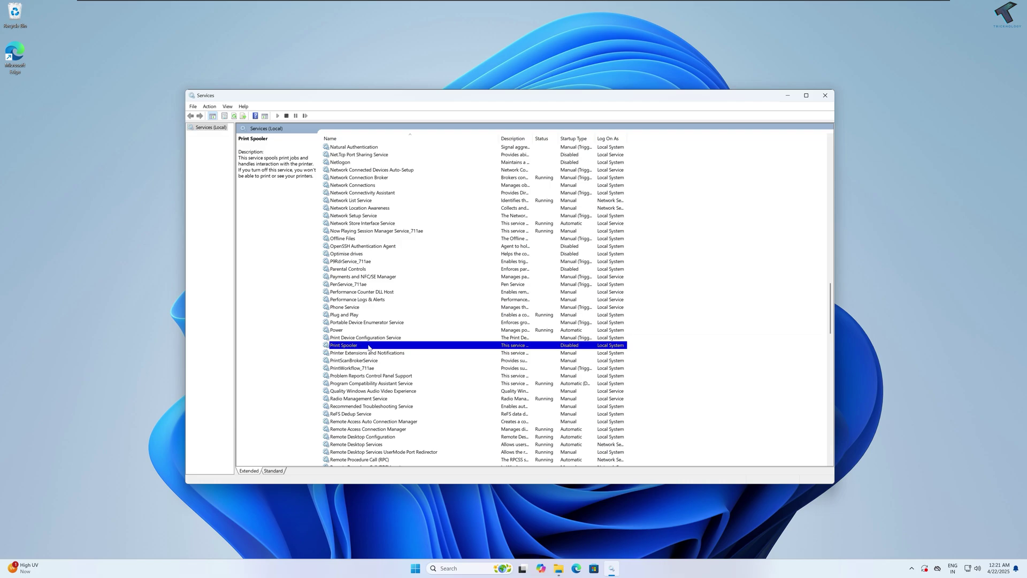
{"action": "right_click", "coordinate": [358, 348]}
{"action": "left_click", "coordinate": [406, 423]}
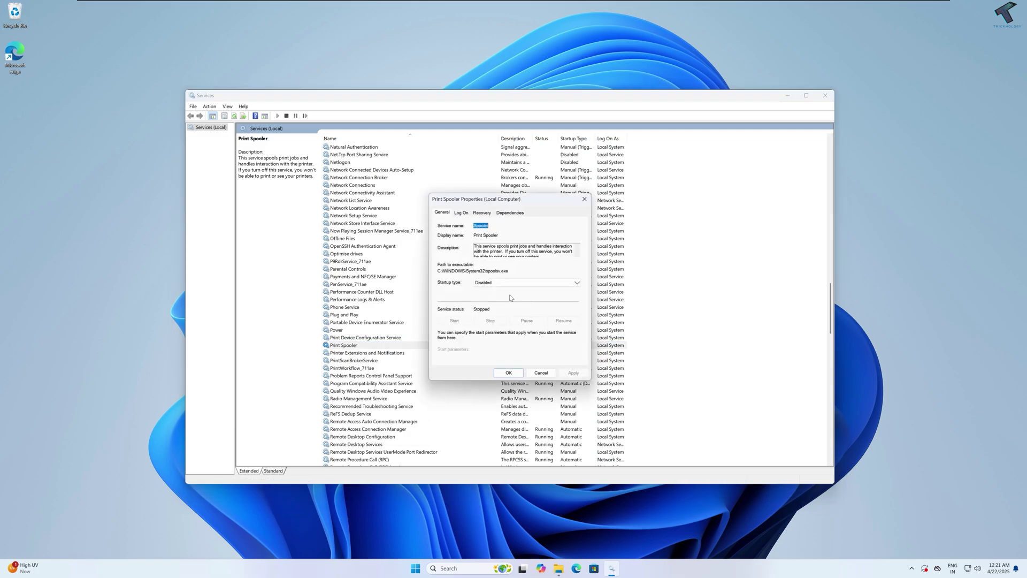
{"action": "left_click", "coordinate": [503, 286]}
{"action": "left_click", "coordinate": [497, 306]}
{"action": "left_click", "coordinate": [503, 374]}
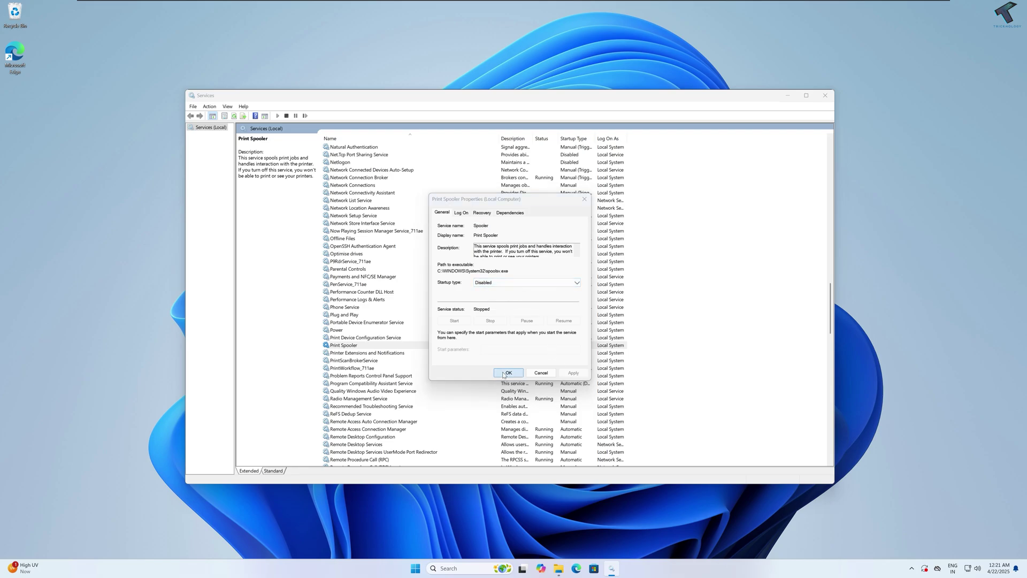
- Set the Phone Service's startup type to Disabled, apply the change and close its properties
{"action": "left_click", "coordinate": [351, 308]}
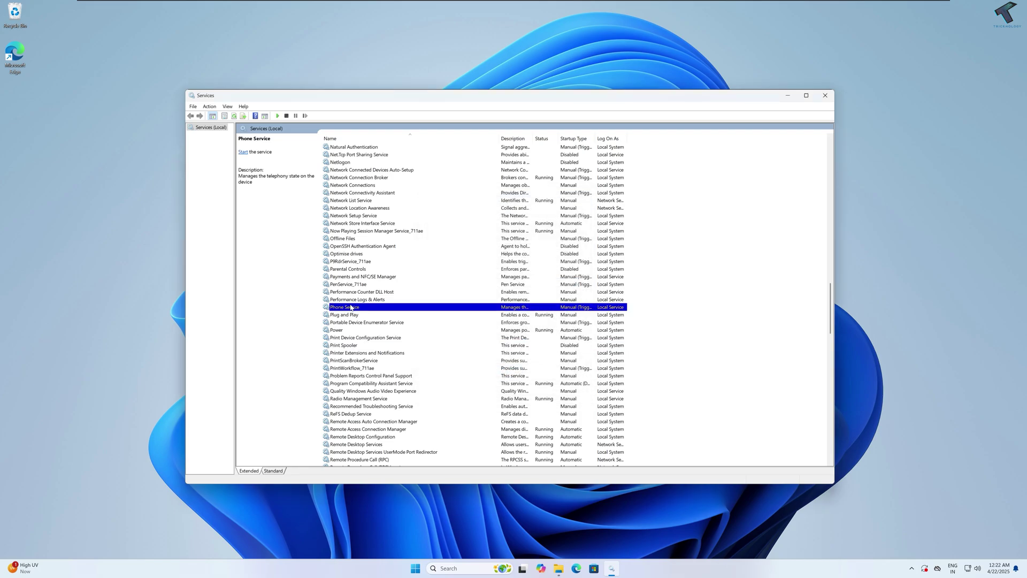
{"action": "right_click", "coordinate": [351, 307]}
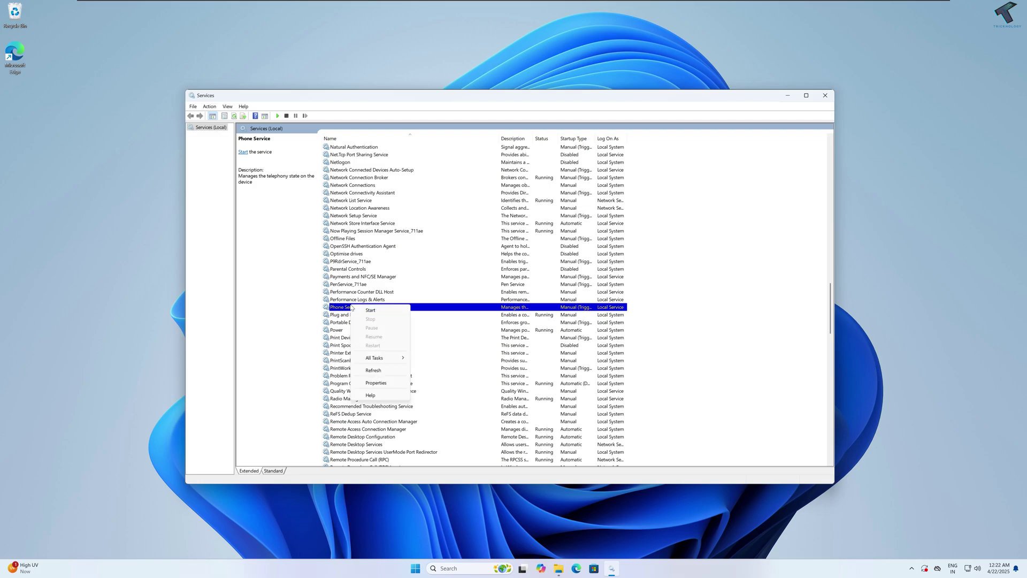
{"action": "left_click", "coordinate": [394, 383]}
{"action": "left_click", "coordinate": [484, 283]}
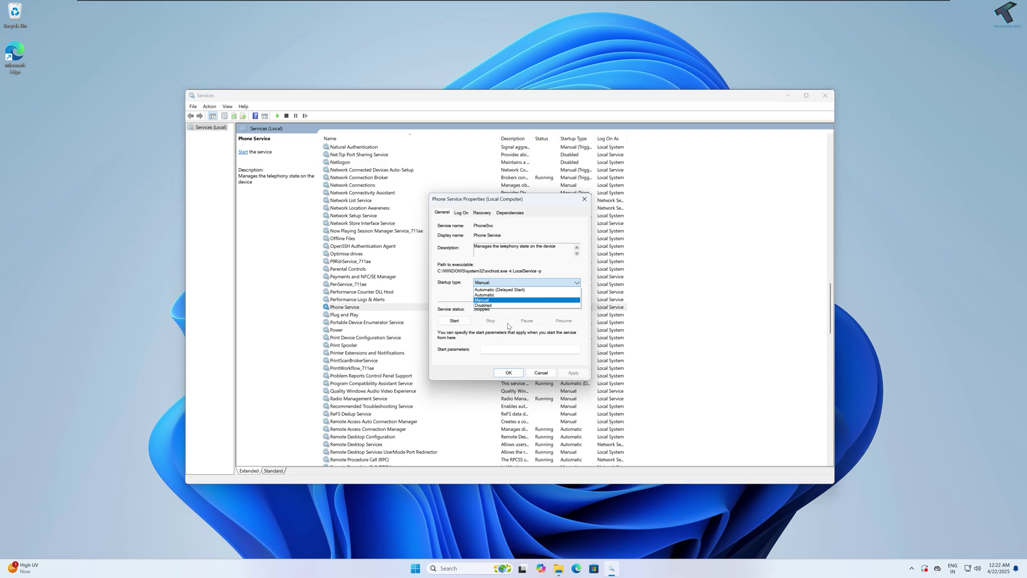
{"action": "left_click", "coordinate": [486, 305]}
{"action": "left_click", "coordinate": [573, 373]}
{"action": "left_click", "coordinate": [509, 373]}
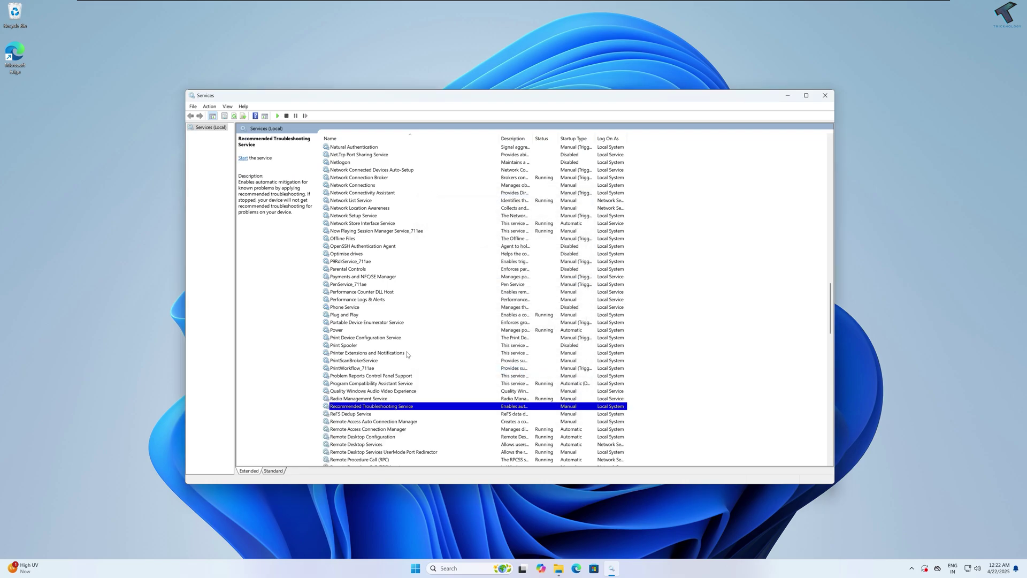
- Set the startup type of the Remote Access Connection Manager service to Disabled and save its properties
{"action": "scroll", "coordinate": [402, 406], "scroll_direction": "down", "scroll_amount": 2}
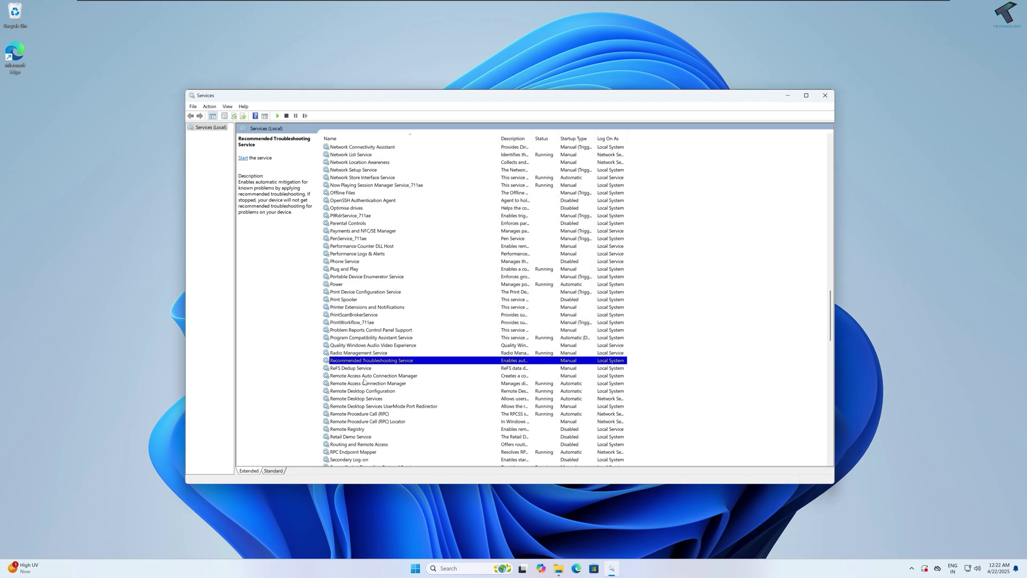
{"action": "scroll", "coordinate": [367, 381], "scroll_direction": "down", "scroll_amount": 1}
{"action": "scroll", "coordinate": [367, 381], "scroll_direction": "down", "scroll_amount": 1}
{"action": "key", "text": "Down"}
{"action": "key", "text": "Down"}
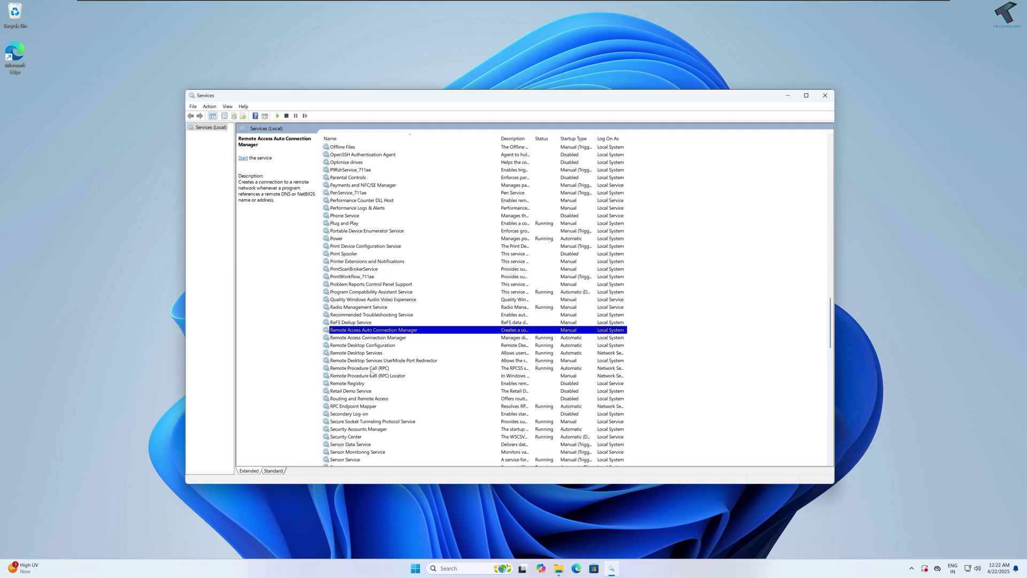
{"action": "left_click", "coordinate": [381, 347]}
{"action": "right_click", "coordinate": [384, 338]}
{"action": "left_click", "coordinate": [428, 417]}
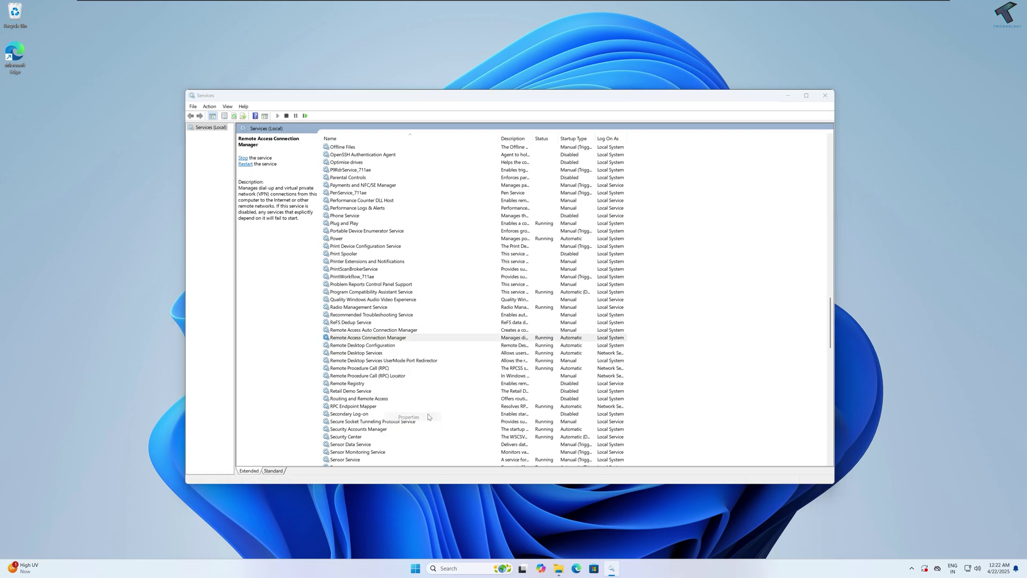
{"action": "scroll", "coordinate": [488, 287], "scroll_direction": "down", "scroll_amount": 2}
{"action": "key", "text": "Return"}
- Set the startup type of the Remote Desktop Configuration service to Disabled and confirm its properties
{"action": "right_click", "coordinate": [377, 345]}
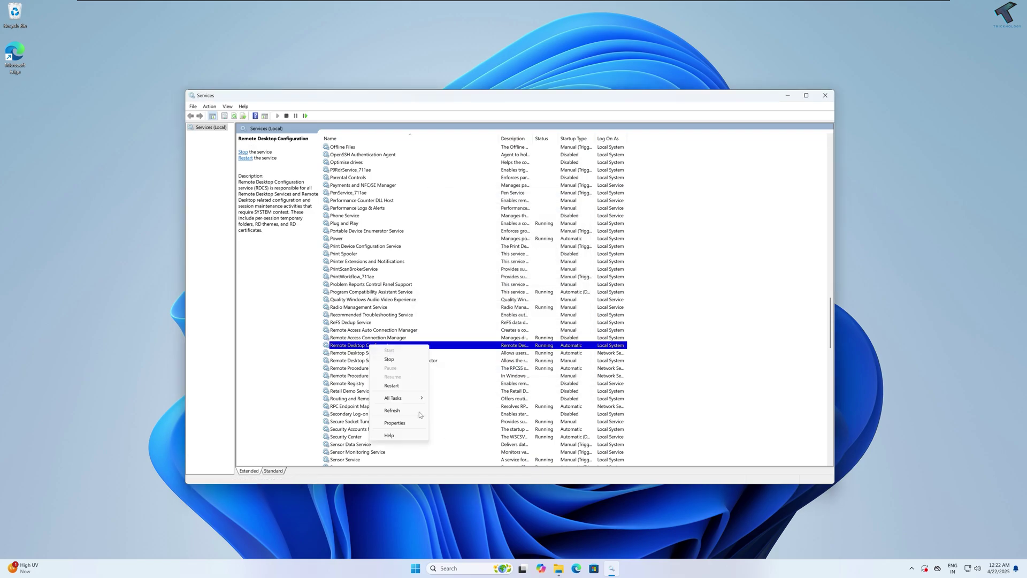
{"action": "left_click", "coordinate": [395, 423]}
{"action": "scroll", "coordinate": [492, 280], "scroll_direction": "down", "scroll_amount": 2}
{"action": "key", "text": "Return"}
- Set the startup type of Remote Desktop Services to Disabled and confirm its properties
{"action": "right_click", "coordinate": [374, 353]}
{"action": "left_click", "coordinate": [399, 430]}
{"action": "left_click", "coordinate": [532, 306]}
{"action": "key", "text": "Return"}
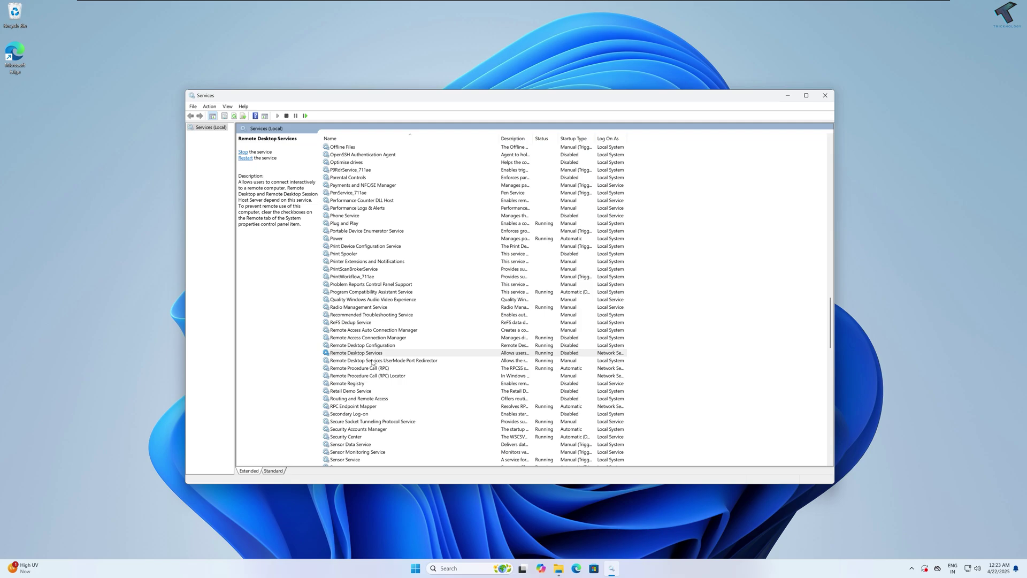
- Set the startup type of Remote Desktop Services UserMode Port Redirector to Disabled and confirm its properties
{"action": "right_click", "coordinate": [374, 360]}
{"action": "left_click", "coordinate": [398, 437]}
{"action": "left_click", "coordinate": [532, 306]}
{"action": "key", "text": "Return"}
- Set the startup type of the Remote Procedure Call (RPC) Locator service to Disabled and confirm its properties
{"action": "right_click", "coordinate": [382, 376]}
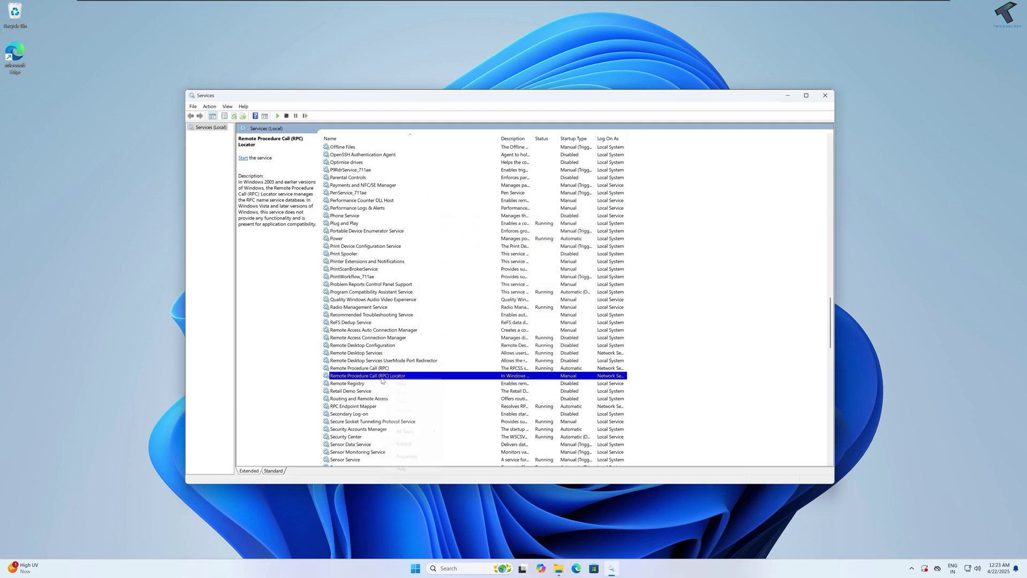
{"action": "left_click", "coordinate": [404, 456]}
{"action": "left_click", "coordinate": [532, 306]}
{"action": "key", "text": "Return"}
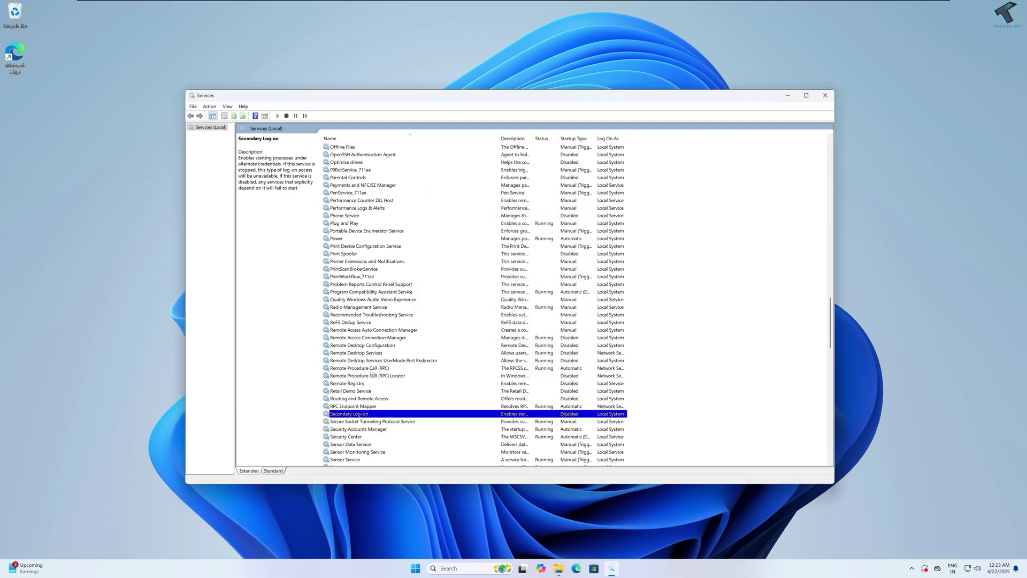
- Set the Sensor Service's startup type to Disabled and save its properties
{"action": "scroll", "coordinate": [372, 372], "scroll_direction": "down", "scroll_amount": 4}
{"action": "left_click", "coordinate": [348, 368]}
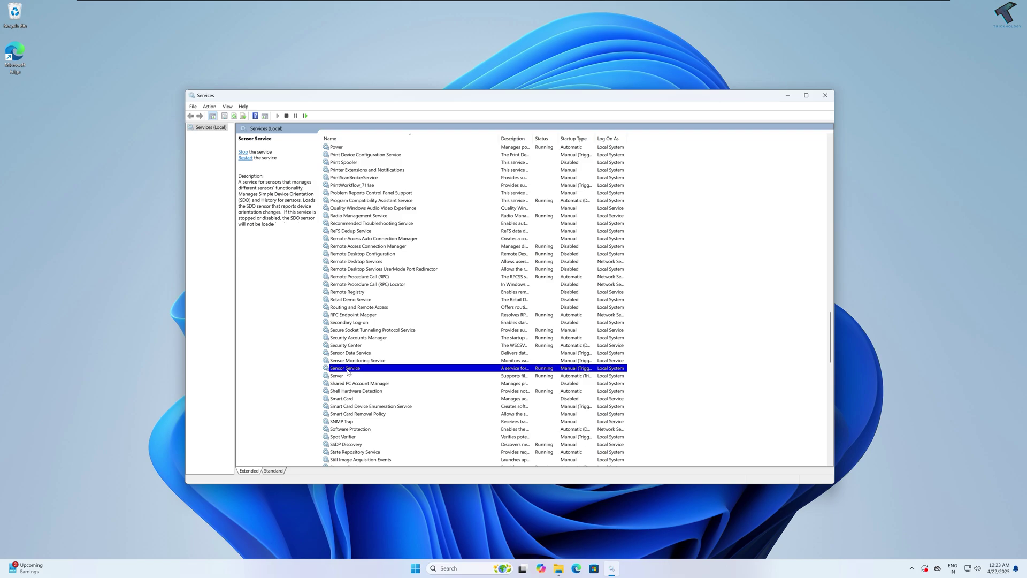
{"action": "right_click", "coordinate": [348, 370]}
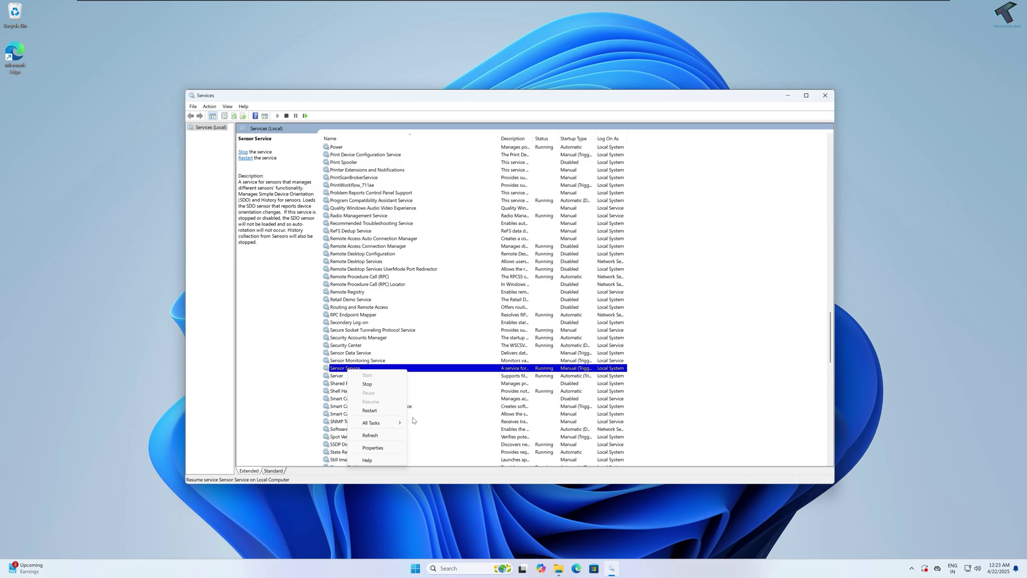
{"action": "left_click", "coordinate": [396, 448]}
{"action": "left_click", "coordinate": [524, 282]}
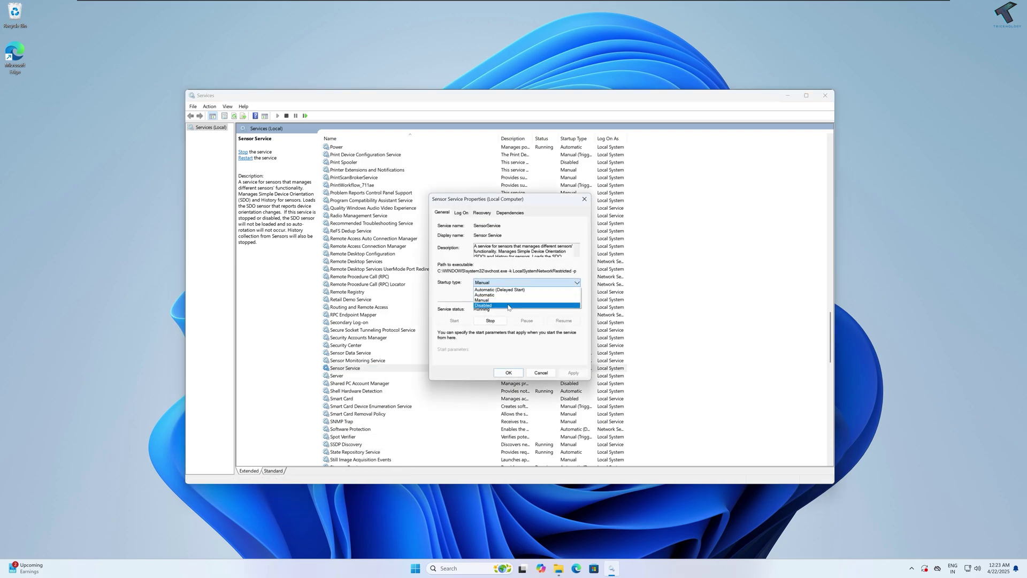
{"action": "left_click", "coordinate": [508, 306]}
{"action": "left_click", "coordinate": [508, 372]}
- Check the startup type in the Smart Card service's properties and close them without making changes
{"action": "left_click", "coordinate": [375, 383]}
{"action": "left_click", "coordinate": [363, 399]}
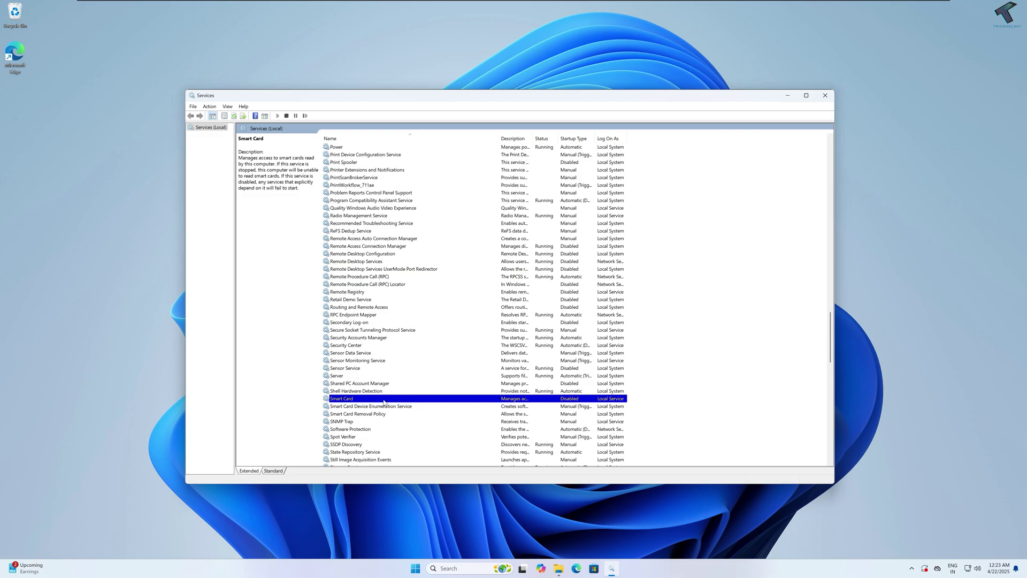
{"action": "right_click", "coordinate": [384, 401]}
{"action": "left_click", "coordinate": [430, 479]}
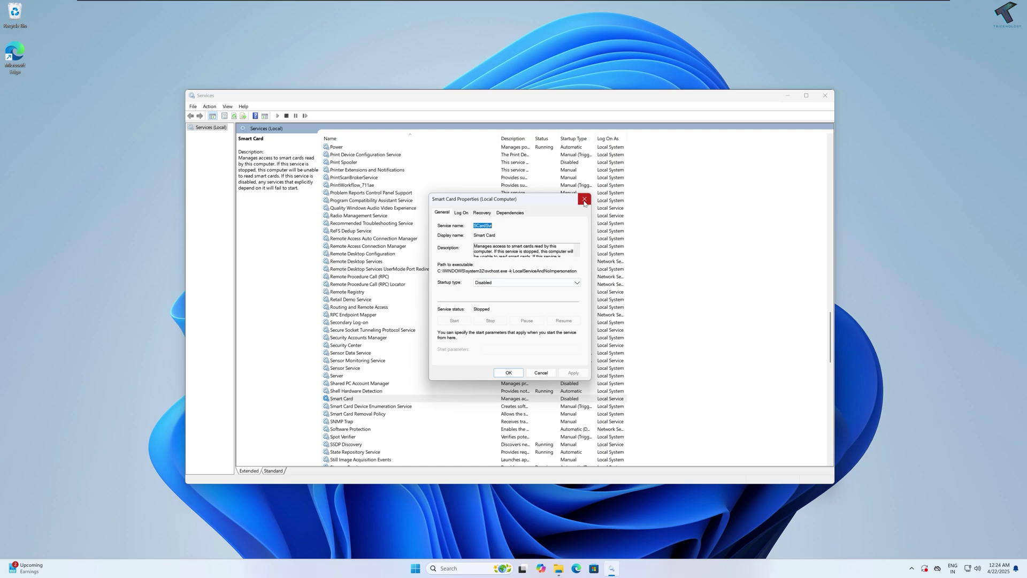
{"action": "left_click", "coordinate": [585, 200]}
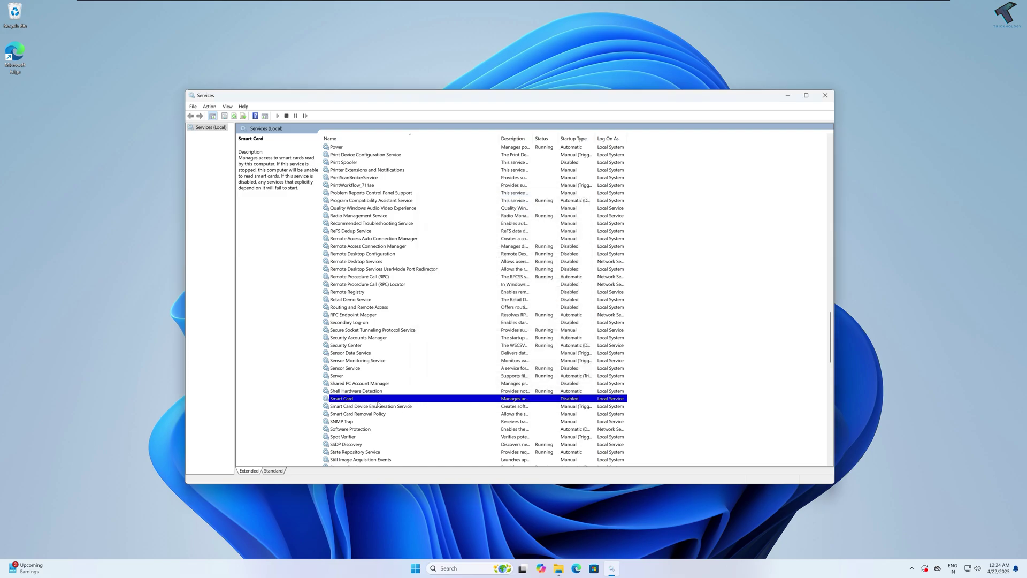
- Set the startup type of Windows Biometric Service to Disabled and confirm its properties
{"action": "key", "text": "w"}
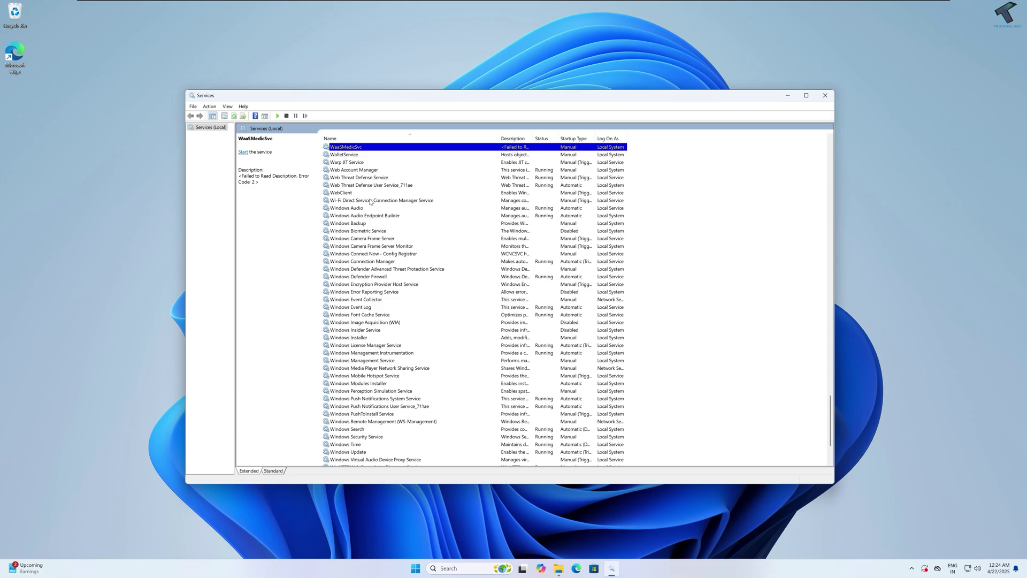
{"action": "left_click", "coordinate": [374, 231]}
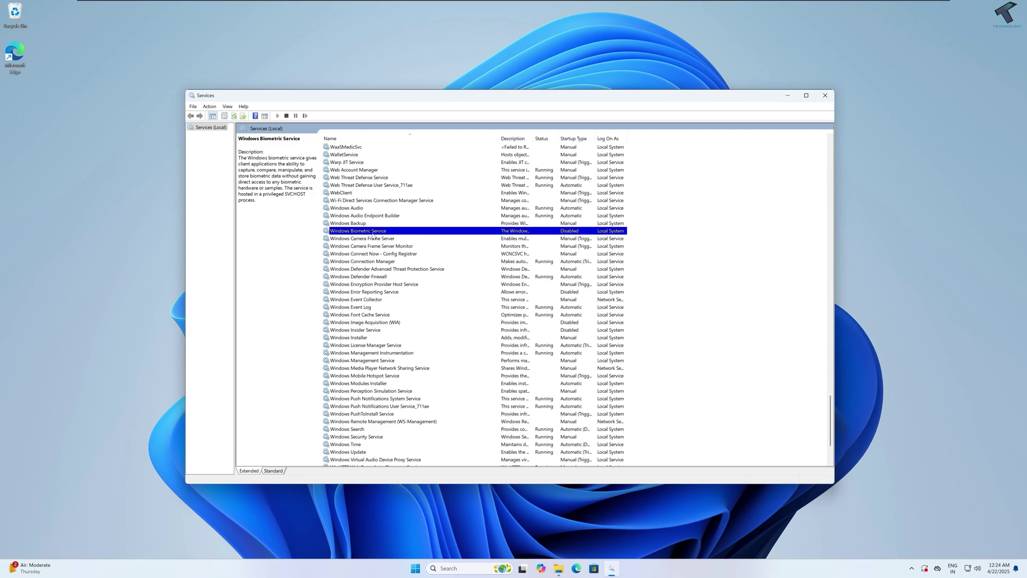
{"action": "right_click", "coordinate": [373, 233]}
{"action": "left_click", "coordinate": [396, 308]}
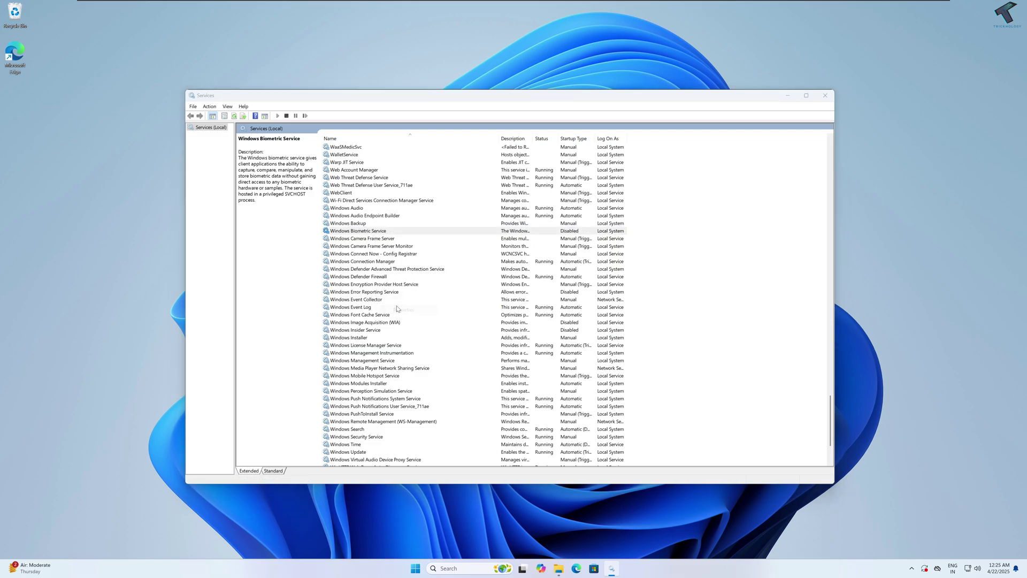
{"action": "left_click", "coordinate": [527, 282]}
{"action": "left_click", "coordinate": [513, 310]}
{"action": "left_click", "coordinate": [508, 372]}
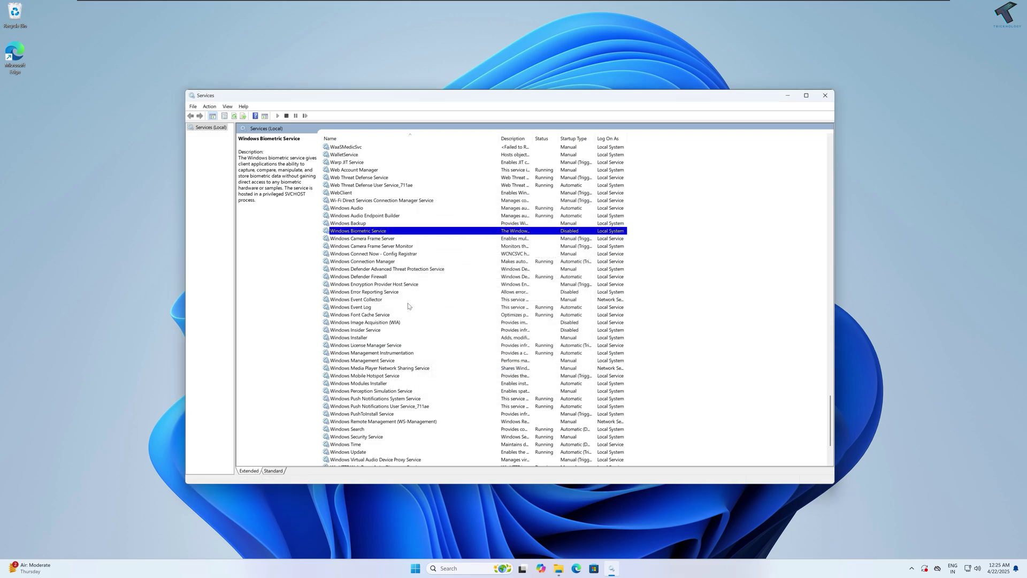
- Check the startup type in the Windows Error Reporting Service's properties and close them without making changes
{"action": "left_click", "coordinate": [389, 294]}
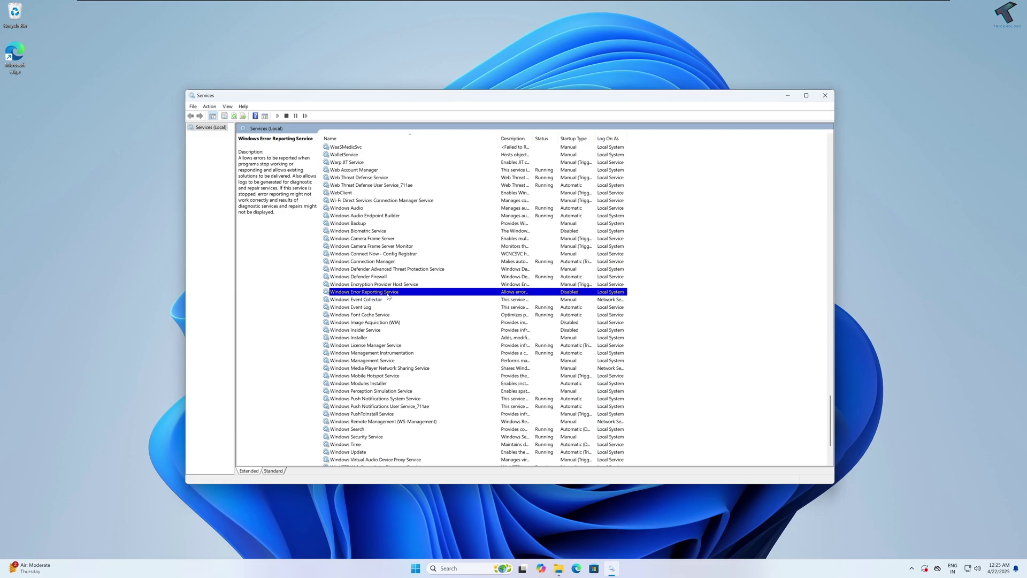
{"action": "right_click", "coordinate": [388, 296]}
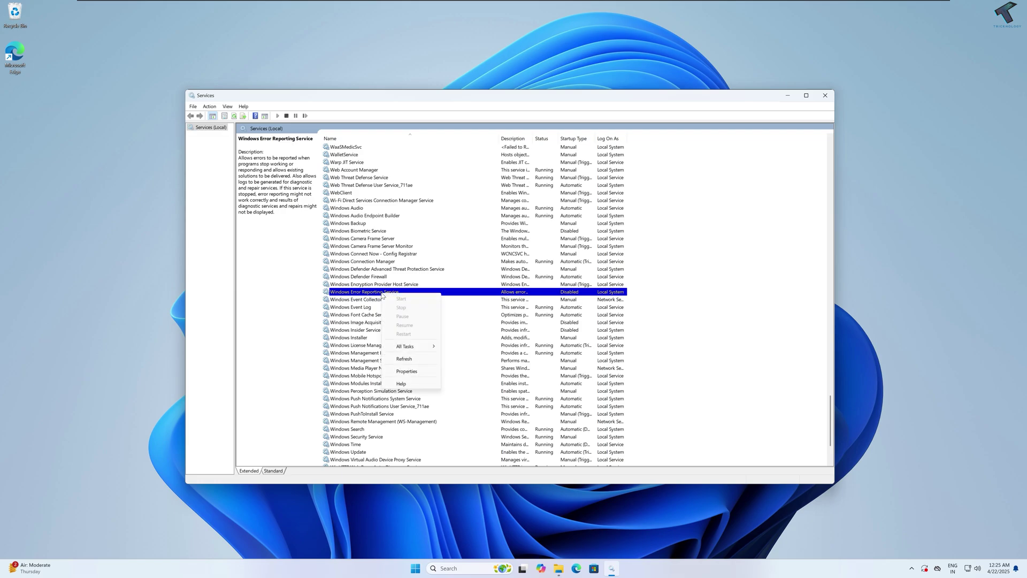
{"action": "left_click", "coordinate": [438, 371]}
{"action": "left_click", "coordinate": [546, 282]}
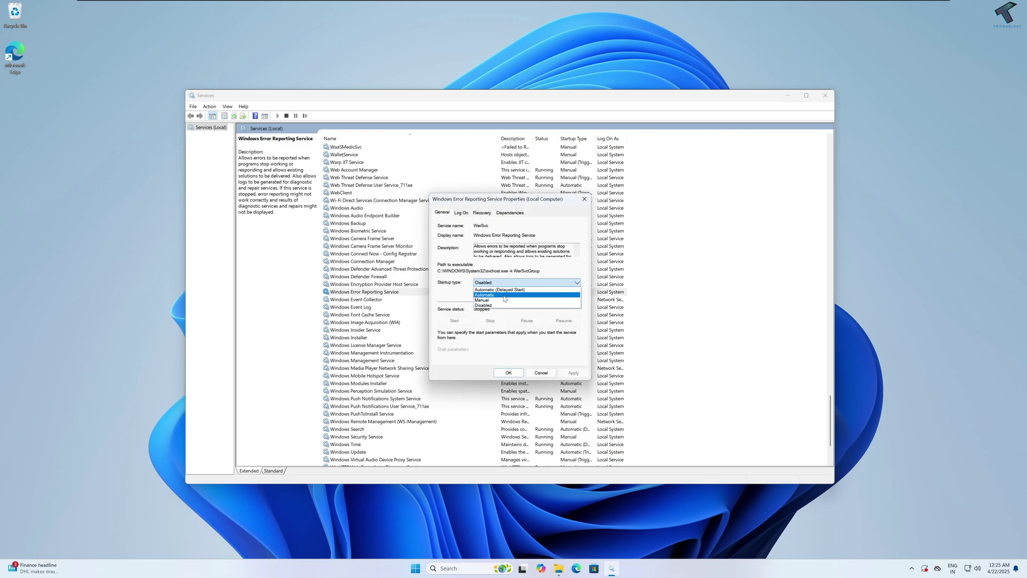
{"action": "left_click", "coordinate": [522, 376]}
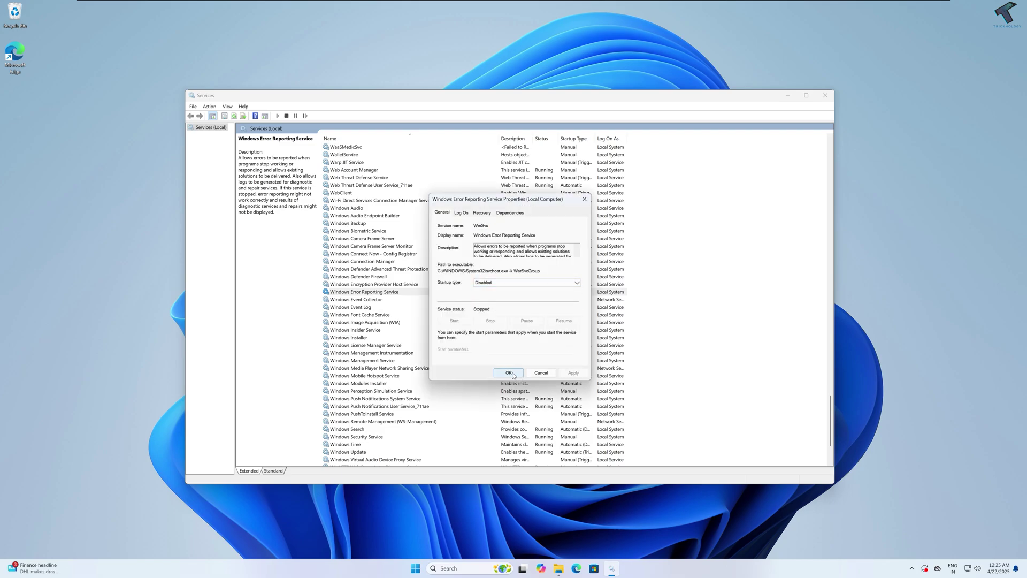
{"action": "left_click", "coordinate": [509, 373]}
- Set the Work Folders service's startup type to Disabled, apply the change and close its properties
{"action": "left_click", "coordinate": [357, 416]}
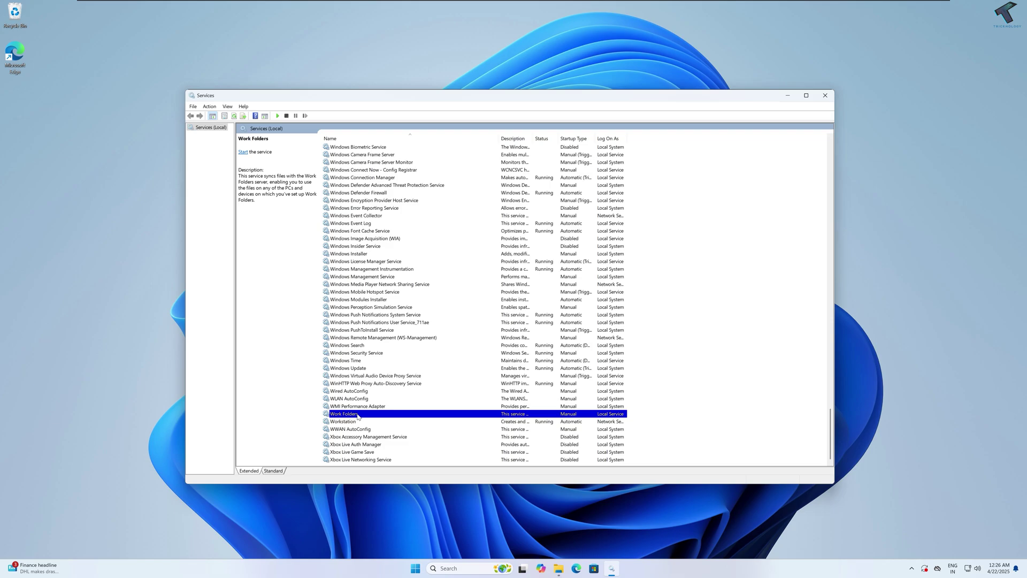
{"action": "right_click", "coordinate": [357, 416]}
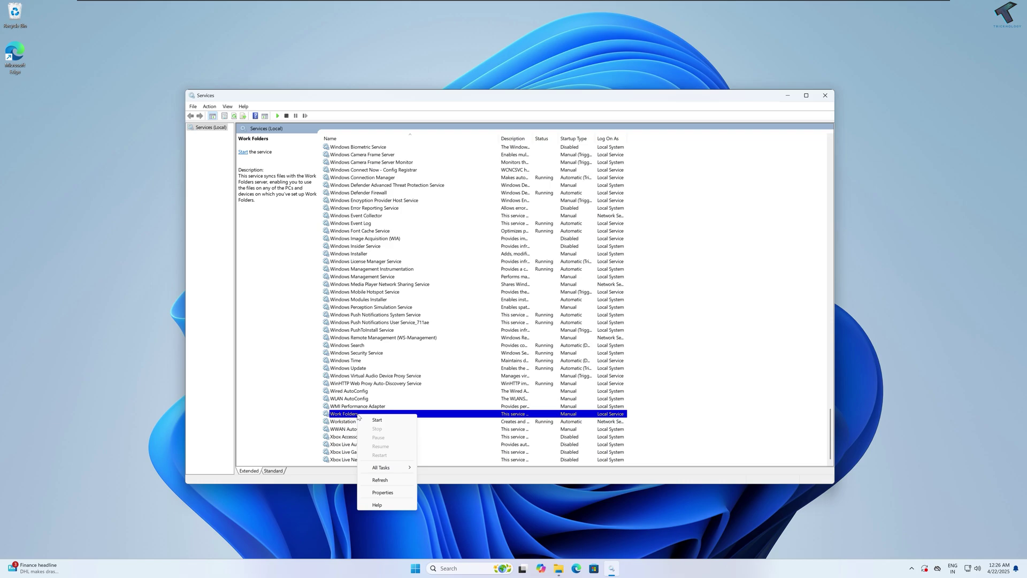
{"action": "left_click", "coordinate": [401, 491]}
{"action": "left_click", "coordinate": [524, 283]}
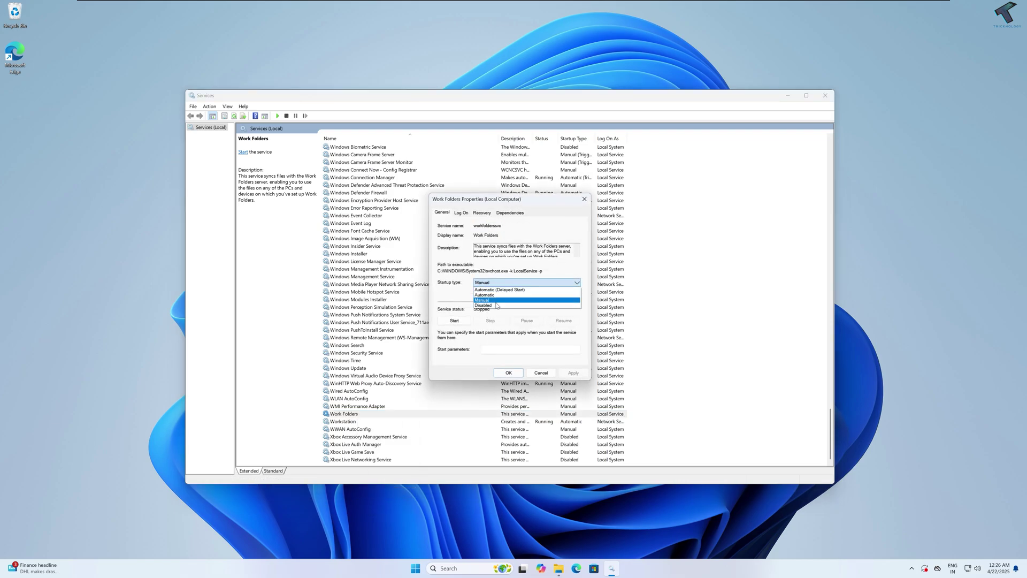
{"action": "left_click", "coordinate": [492, 307]}
{"action": "left_click", "coordinate": [573, 373]}
{"action": "left_click", "coordinate": [509, 373]}
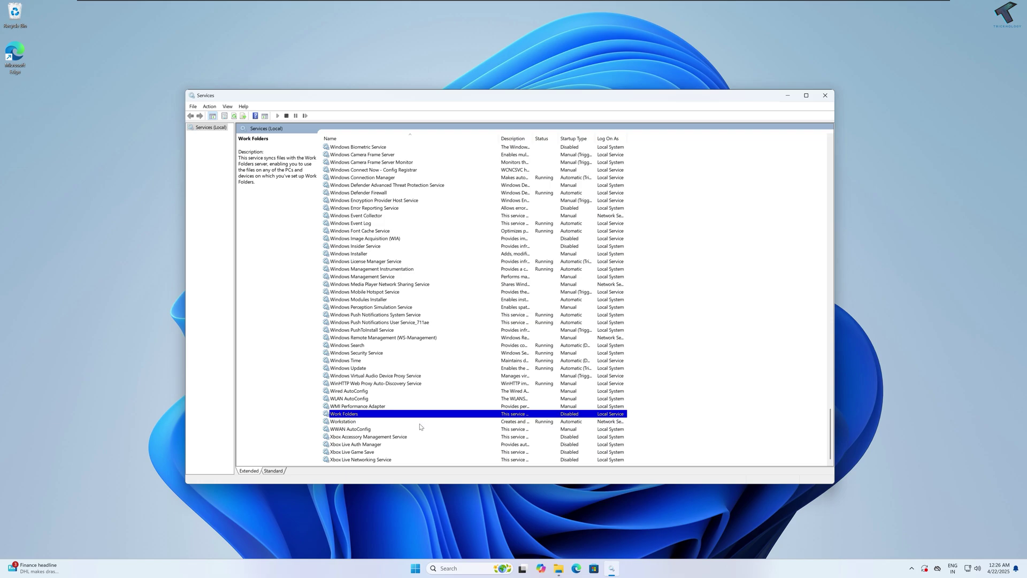
- Set the startup type of Windows Mobile Hotspot Service to Disabled
{"action": "left_click", "coordinate": [370, 292]}
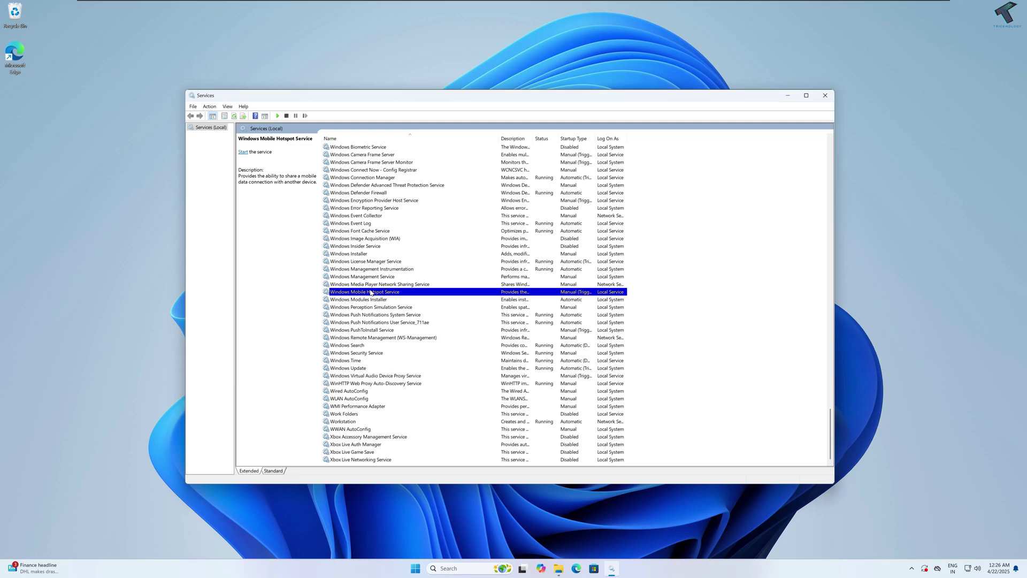
{"action": "right_click", "coordinate": [371, 293]}
{"action": "left_click", "coordinate": [385, 369]}
{"action": "left_click", "coordinate": [527, 272]}
{"action": "left_click", "coordinate": [513, 297]}
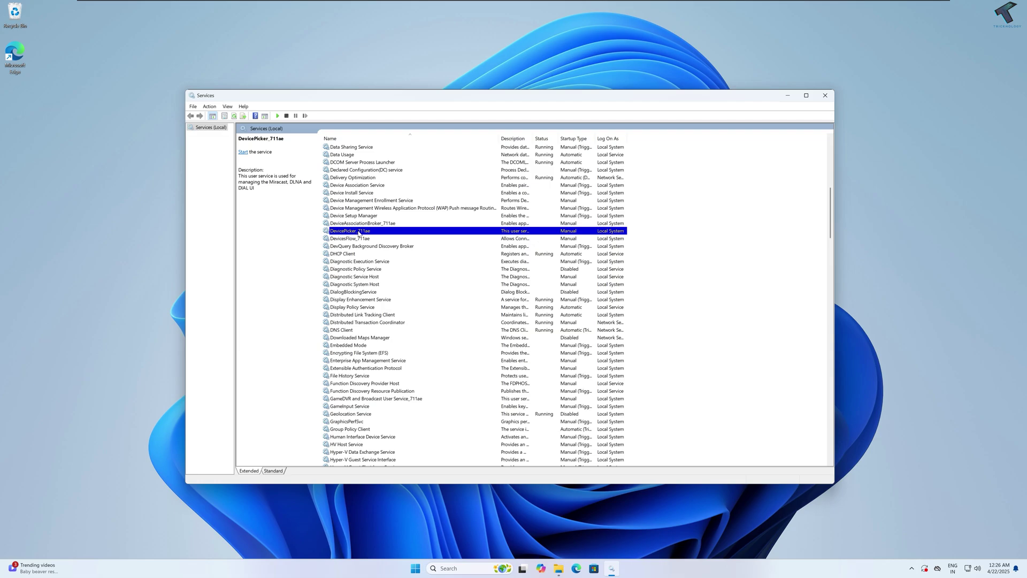
- Try to set the startup type of the DevicePicker_711ae service to Disabled, and close its properties
{"action": "right_click", "coordinate": [358, 233]}
{"action": "left_click", "coordinate": [401, 313]}
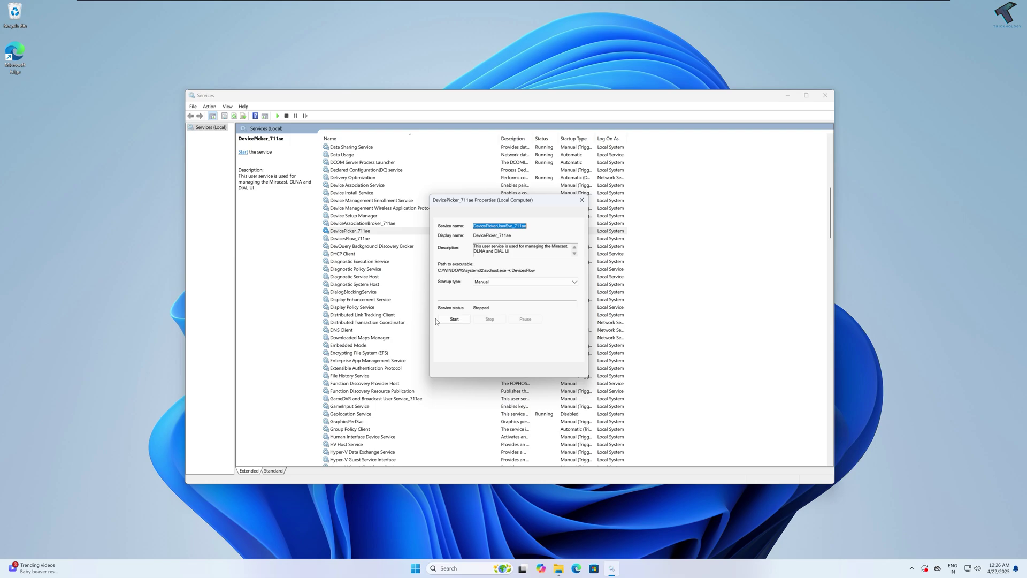
{"action": "left_click", "coordinate": [505, 283]}
{"action": "left_click", "coordinate": [505, 311]}
{"action": "left_click", "coordinate": [573, 373]}
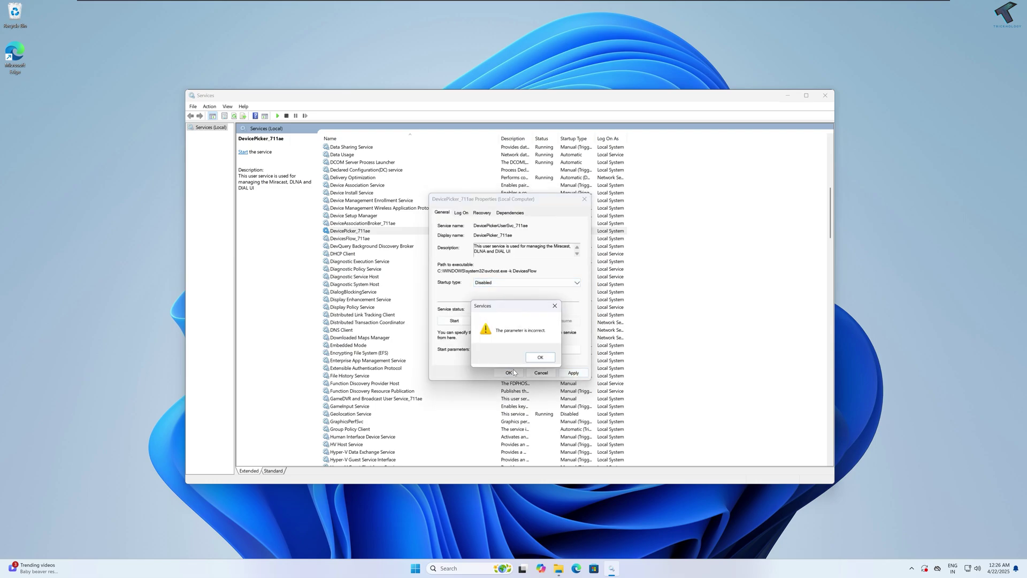
{"action": "left_click", "coordinate": [538, 361]}
{"action": "left_click", "coordinate": [509, 372]}
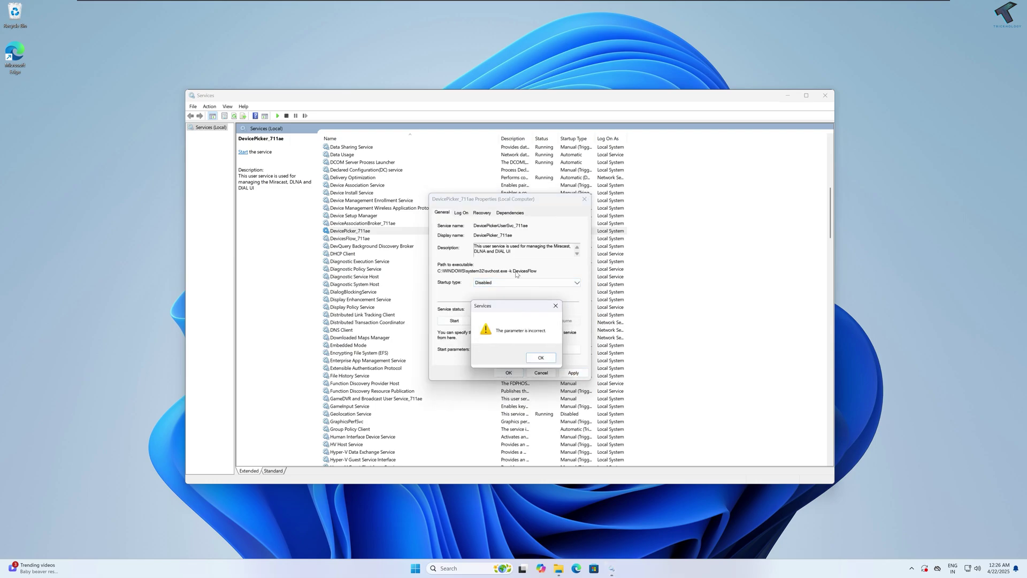
{"action": "left_click", "coordinate": [538, 360]}
{"action": "left_click", "coordinate": [582, 201]}
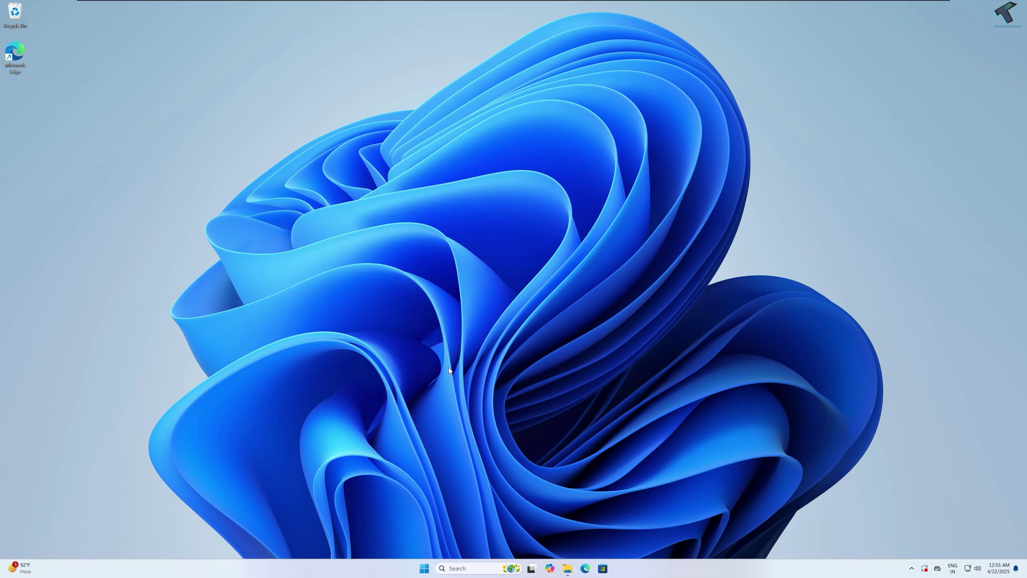
- Launch Task Manager with the Run command taskmgr
{"action": "left_click", "coordinate": [424, 568]}
{"action": "right_click", "coordinate": [424, 568]}
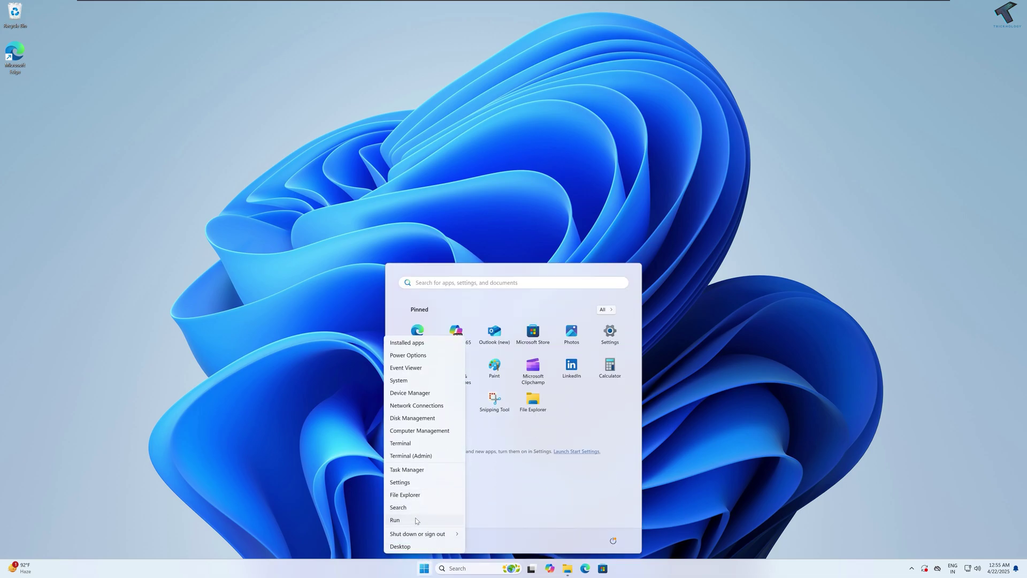
{"action": "left_click", "coordinate": [416, 526]}
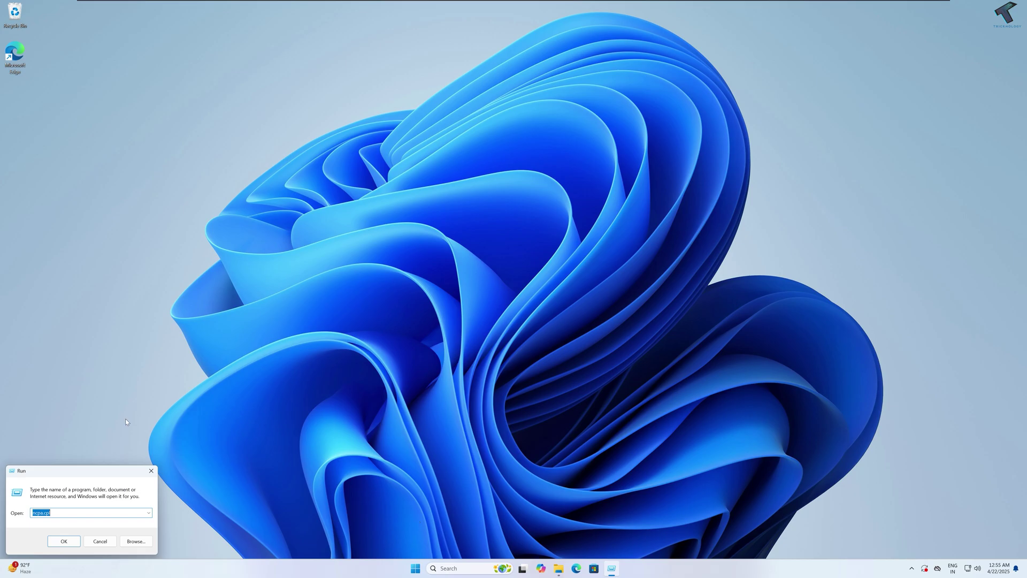
{"action": "left_click_drag", "start_coordinate": [94, 467], "coordinate": [512, 233]}
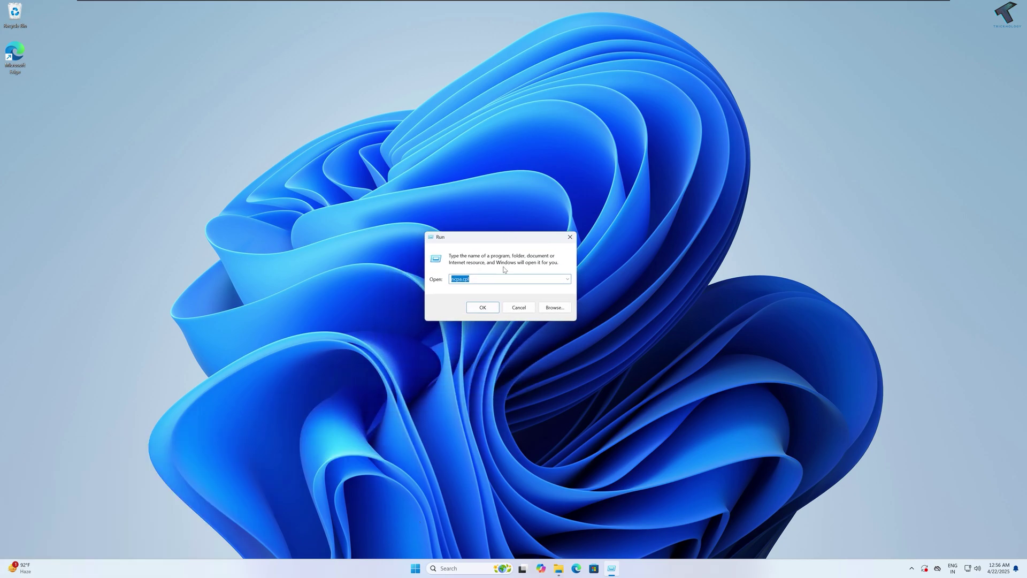
{"action": "type", "text": "taskmgr"}
{"action": "key", "text": "Return"}
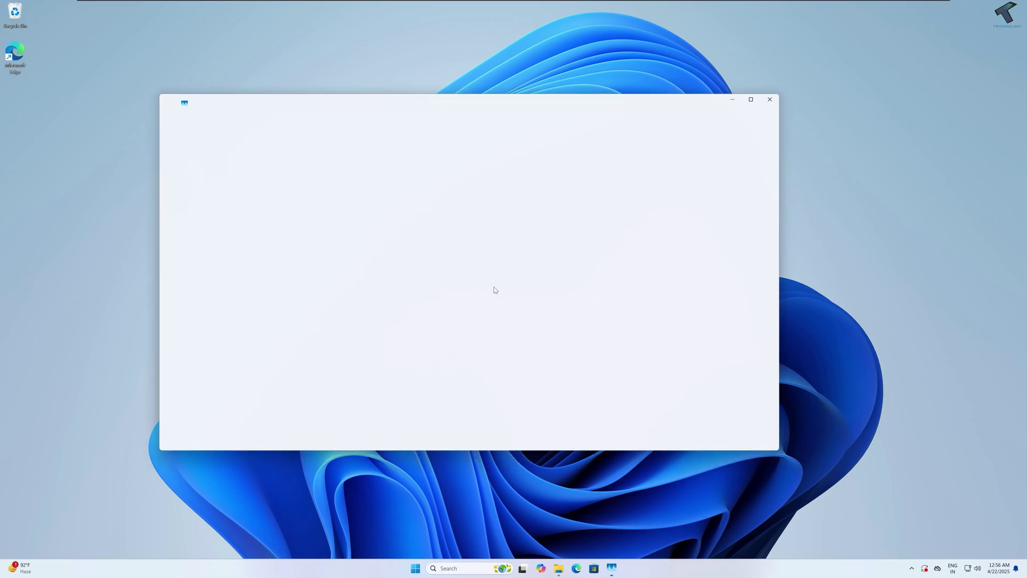
{"action": "right_click", "coordinate": [416, 568]}
{"action": "left_click", "coordinate": [412, 471]}
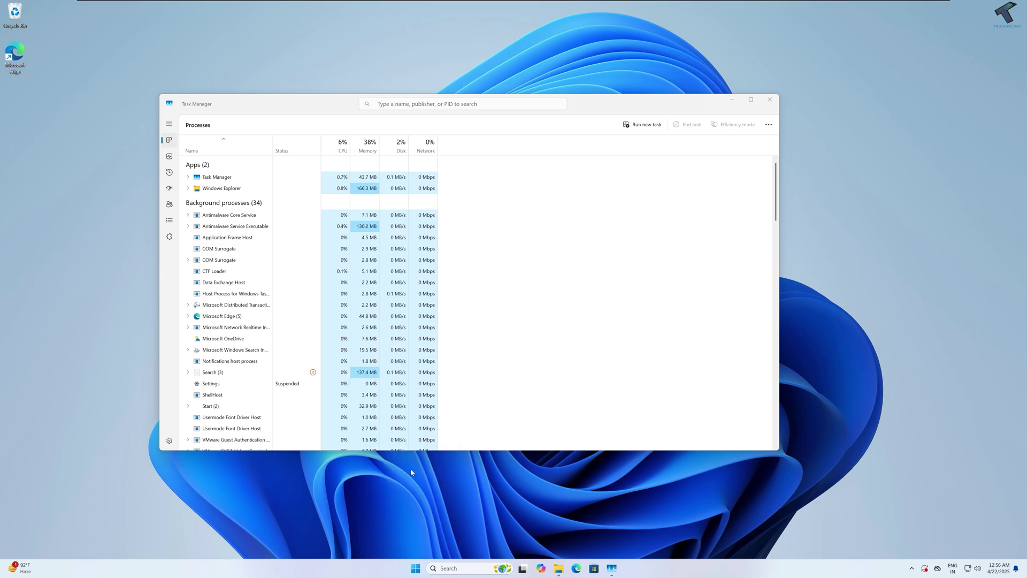
- Disable Microsoft Edge and vmtoolsd among the startup apps in Task Manager
{"action": "left_click_drag", "start_coordinate": [328, 112], "coordinate": [386, 108]}
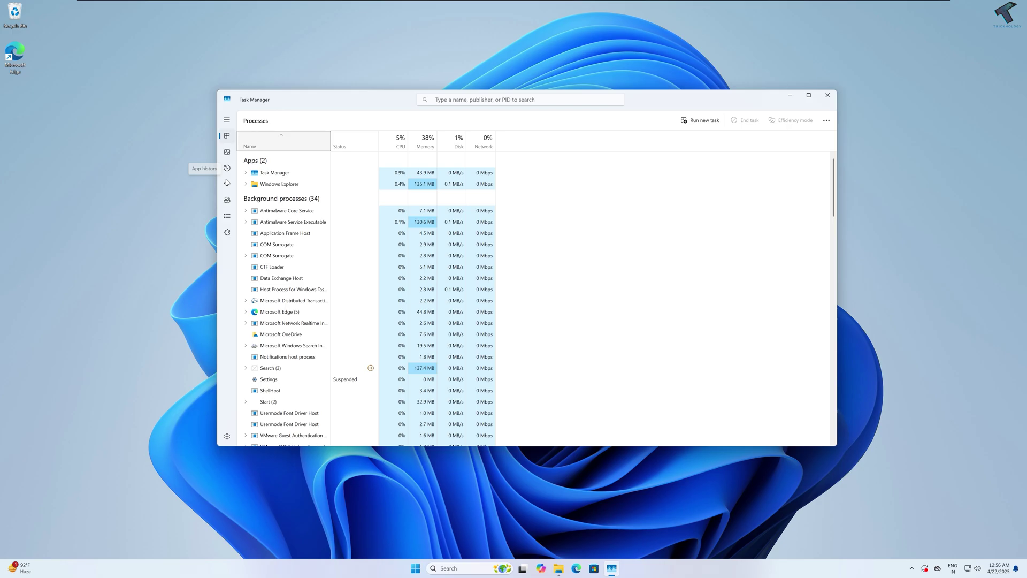
{"action": "left_click", "coordinate": [227, 184]}
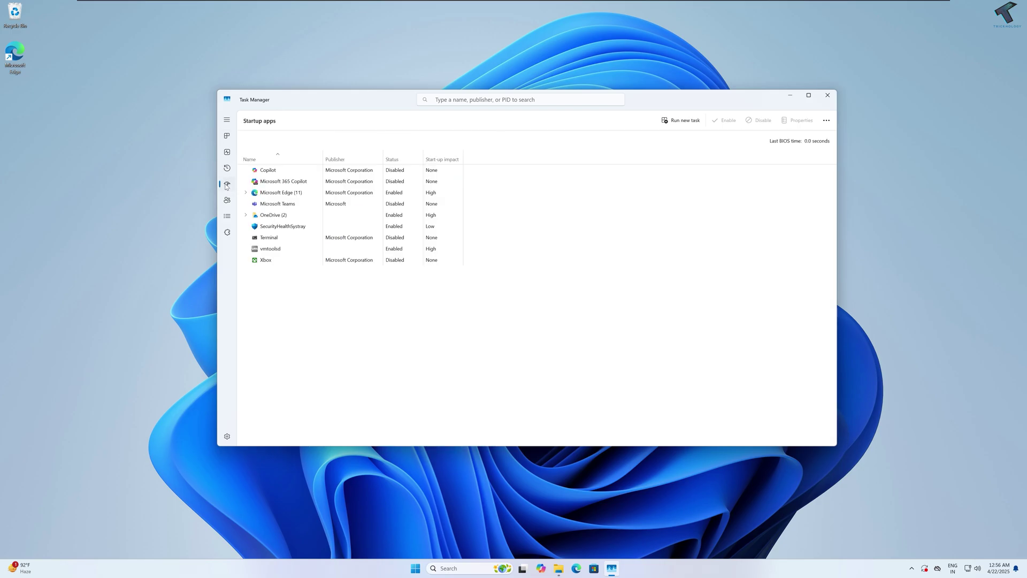
{"action": "left_click", "coordinate": [308, 193]}
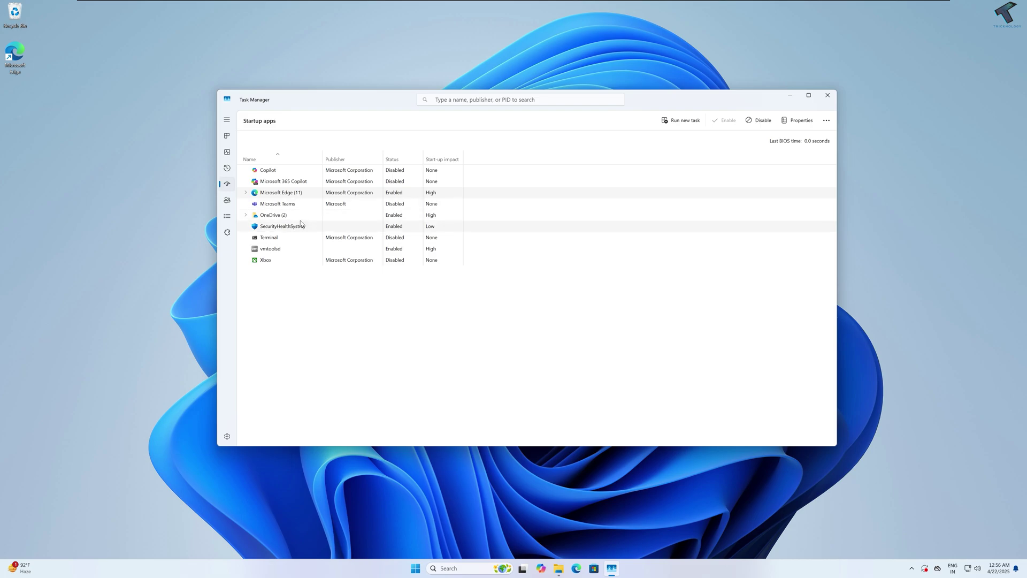
{"action": "right_click", "coordinate": [288, 194]}
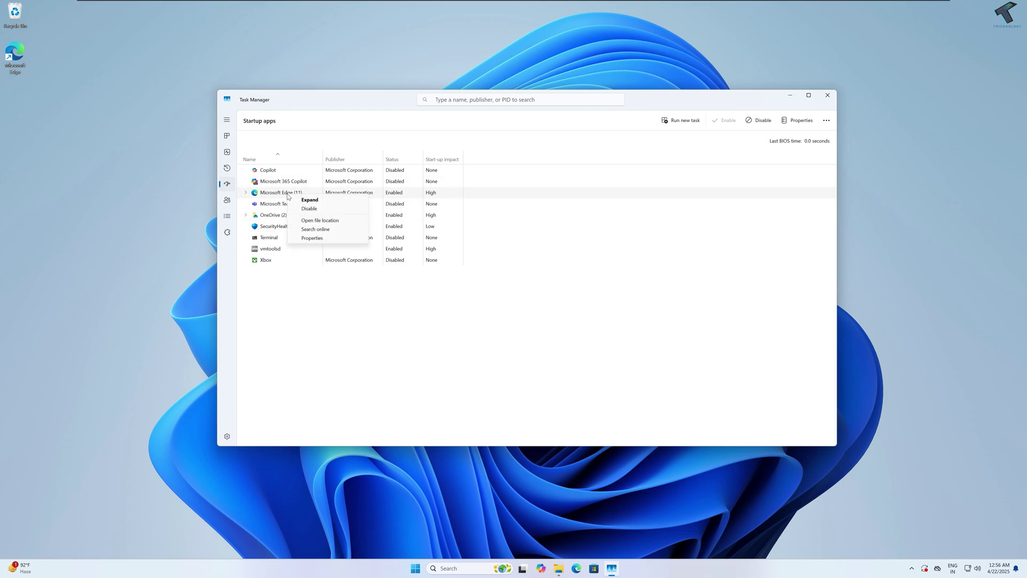
{"action": "left_click", "coordinate": [309, 209]}
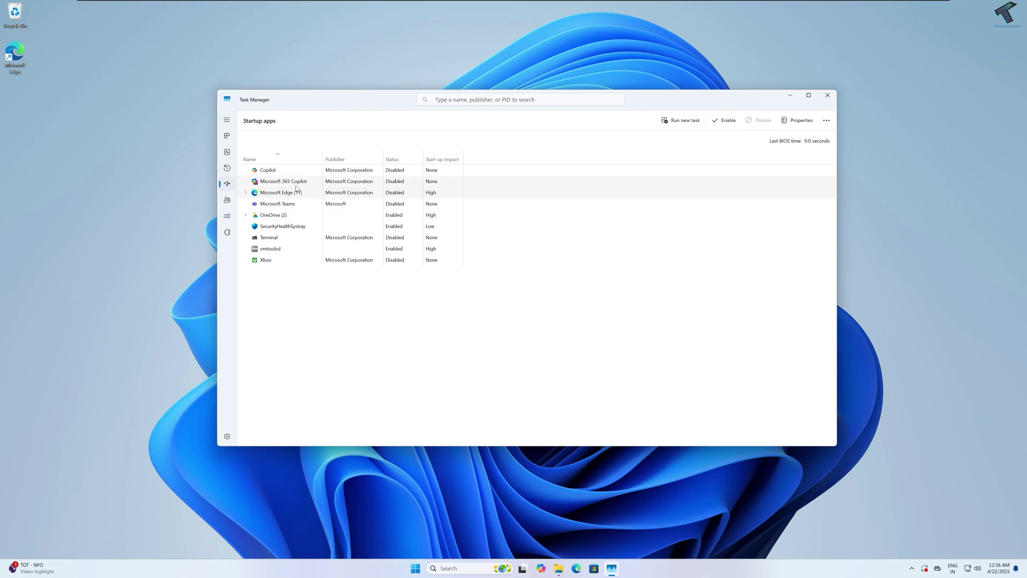
{"action": "right_click", "coordinate": [278, 253]}
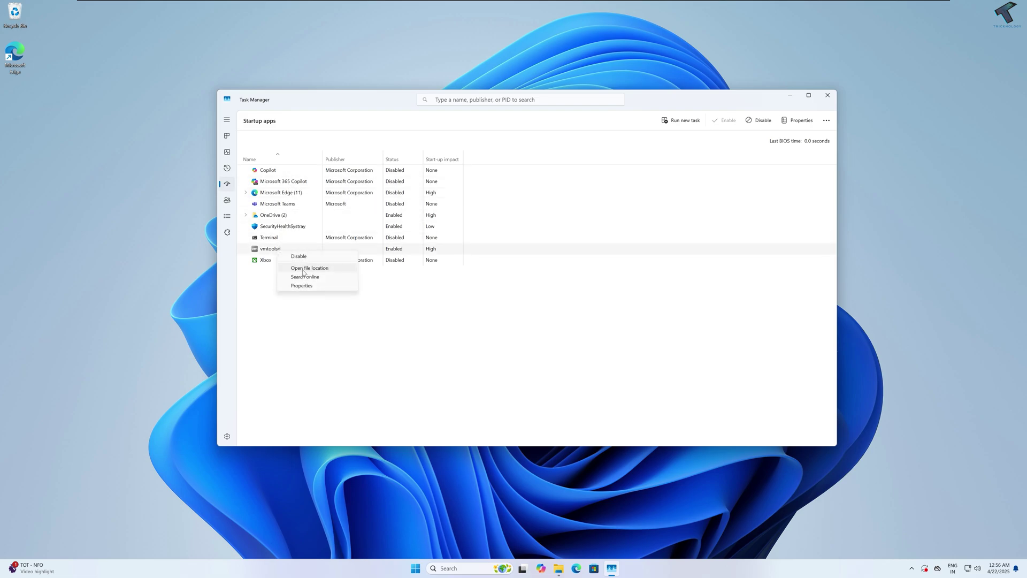
{"action": "left_click", "coordinate": [308, 260]}
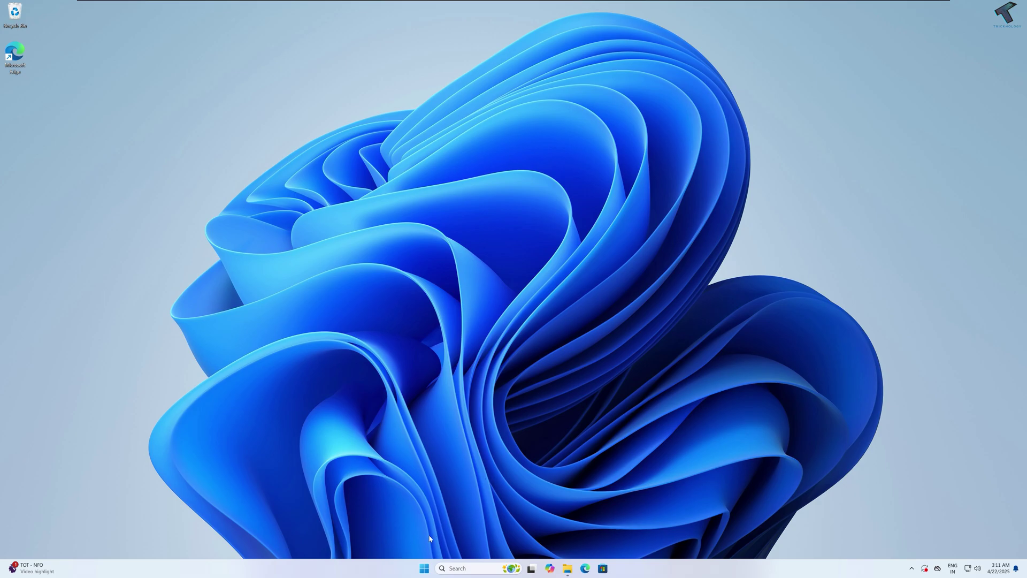
- Open the Privacy & security page in Windows Settings
{"action": "right_click", "coordinate": [424, 568]}
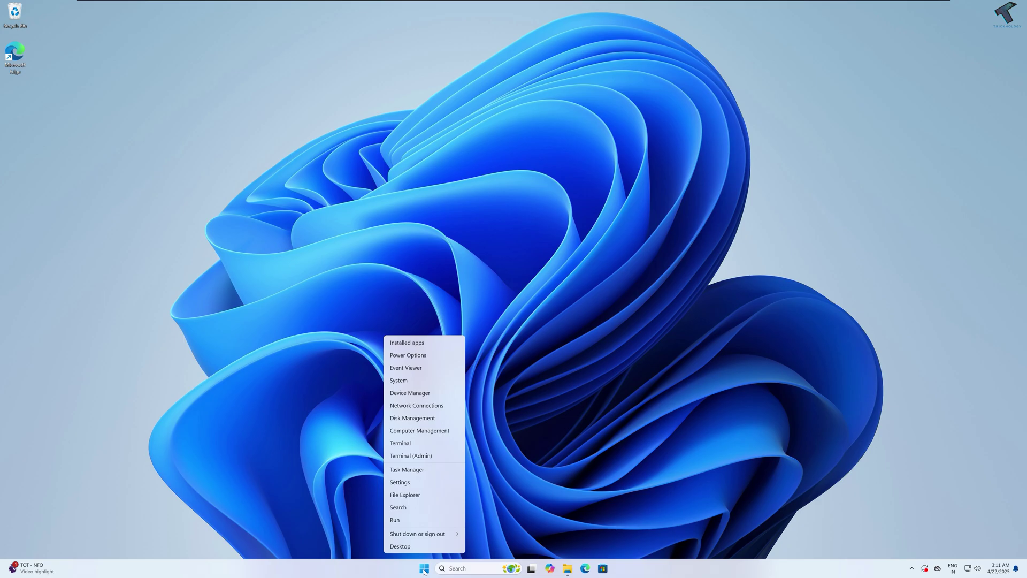
{"action": "left_click", "coordinate": [428, 485]}
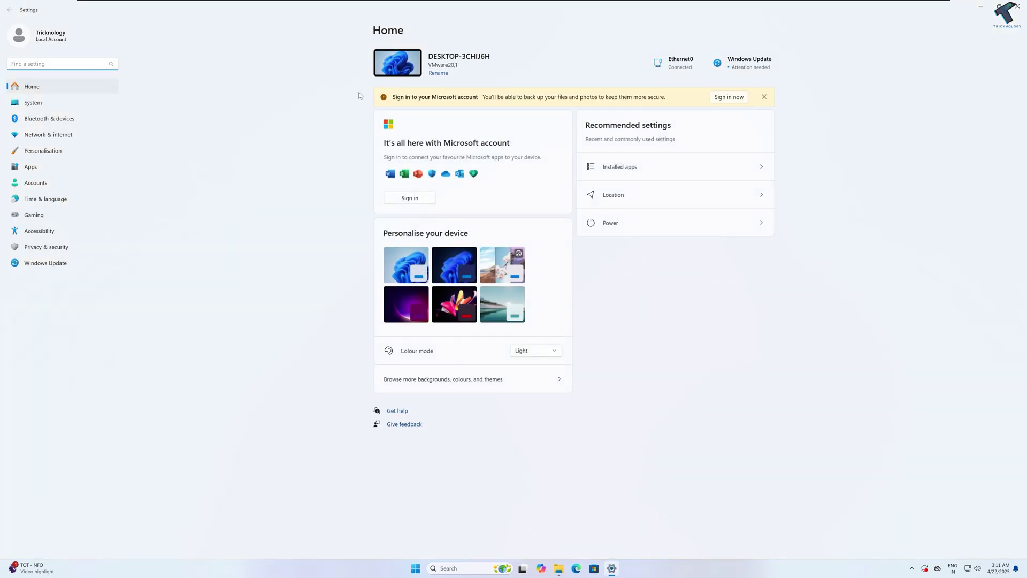
{"action": "left_click", "coordinate": [38, 248]}
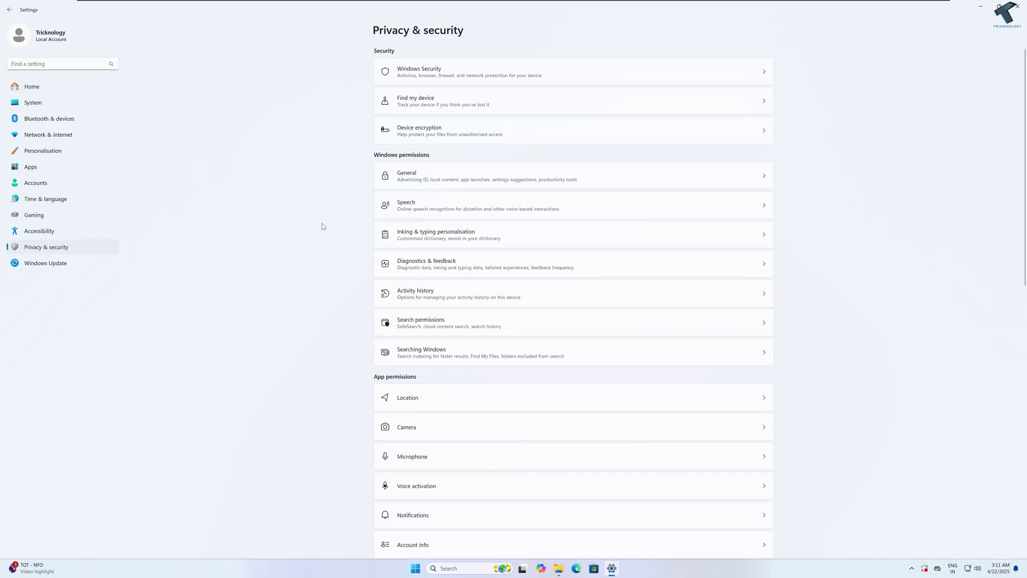
- Turn off Location services in the app permissions, confirm it, and return to the Privacy & security page
{"action": "scroll", "coordinate": [322, 223], "scroll_direction": "down", "scroll_amount": 3}
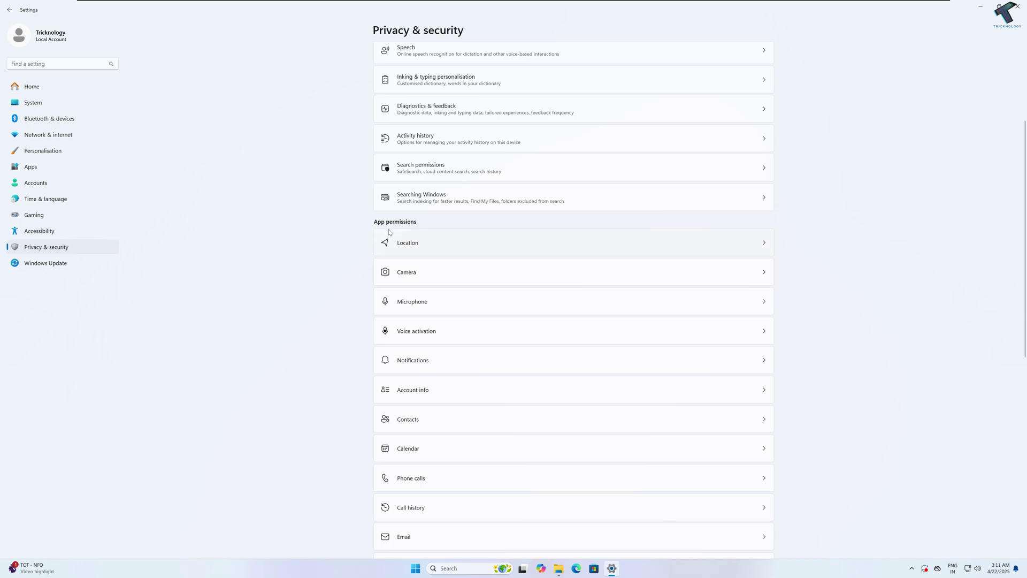
{"action": "scroll", "coordinate": [414, 279], "scroll_direction": "down", "scroll_amount": 3}
{"action": "scroll", "coordinate": [432, 186], "scroll_direction": "up", "scroll_amount": 2}
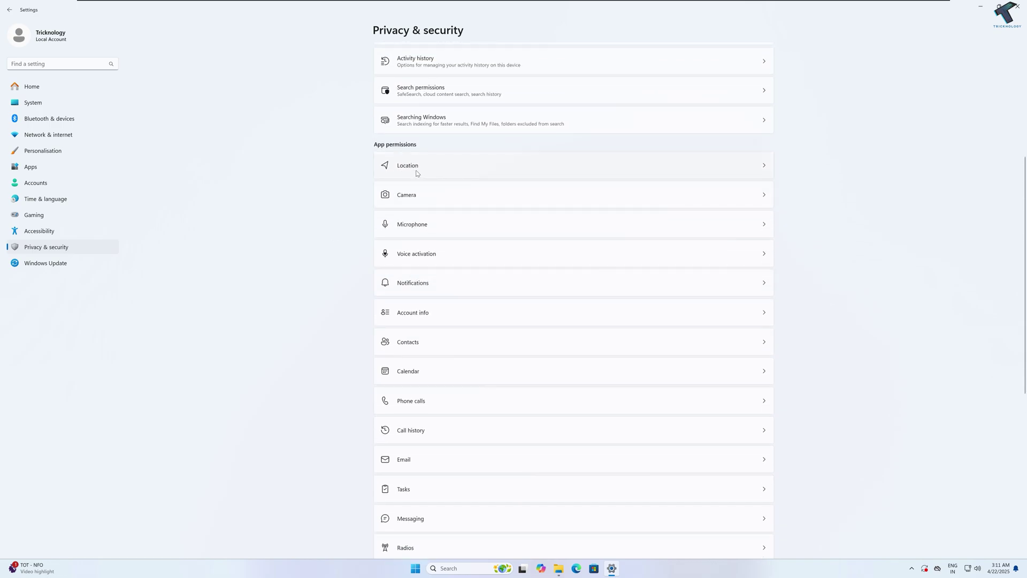
{"action": "left_click", "coordinate": [417, 172]}
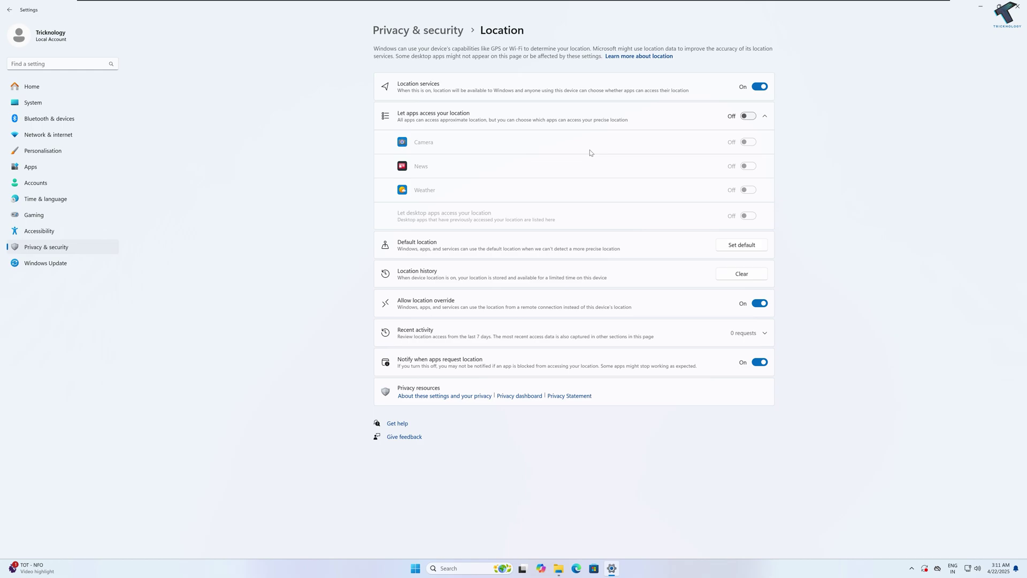
{"action": "left_click", "coordinate": [759, 87]}
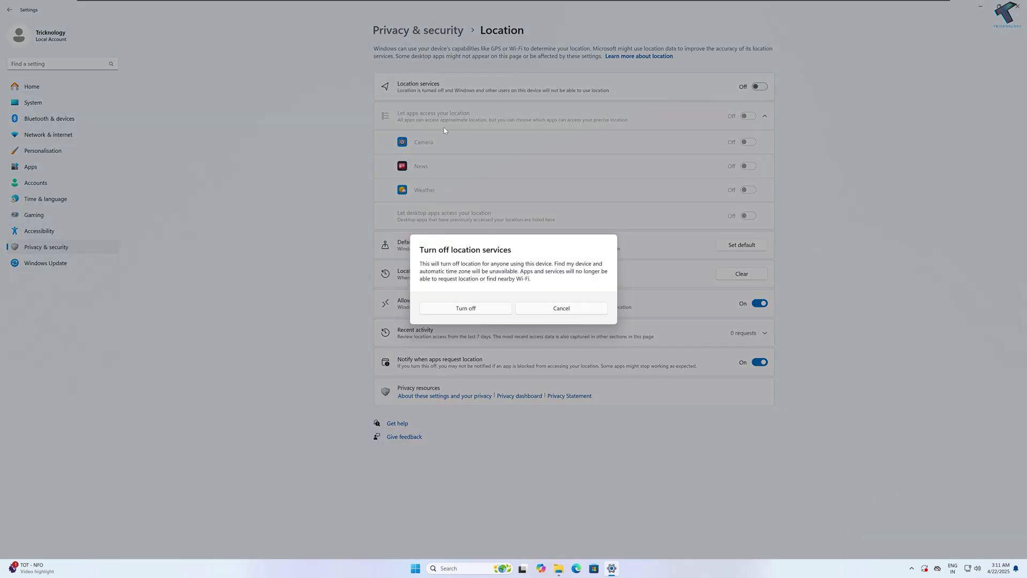
{"action": "left_click", "coordinate": [489, 311]}
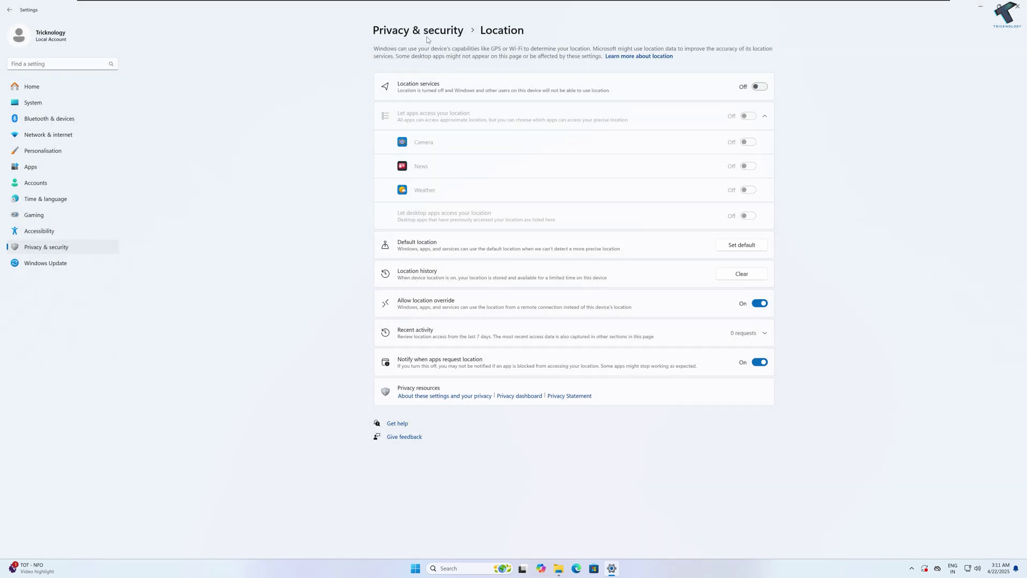
{"action": "left_click", "coordinate": [428, 32]}
- Turn off Camera access in the app permissions and return to the Privacy & security page
{"action": "scroll", "coordinate": [440, 248], "scroll_direction": "down", "scroll_amount": 3}
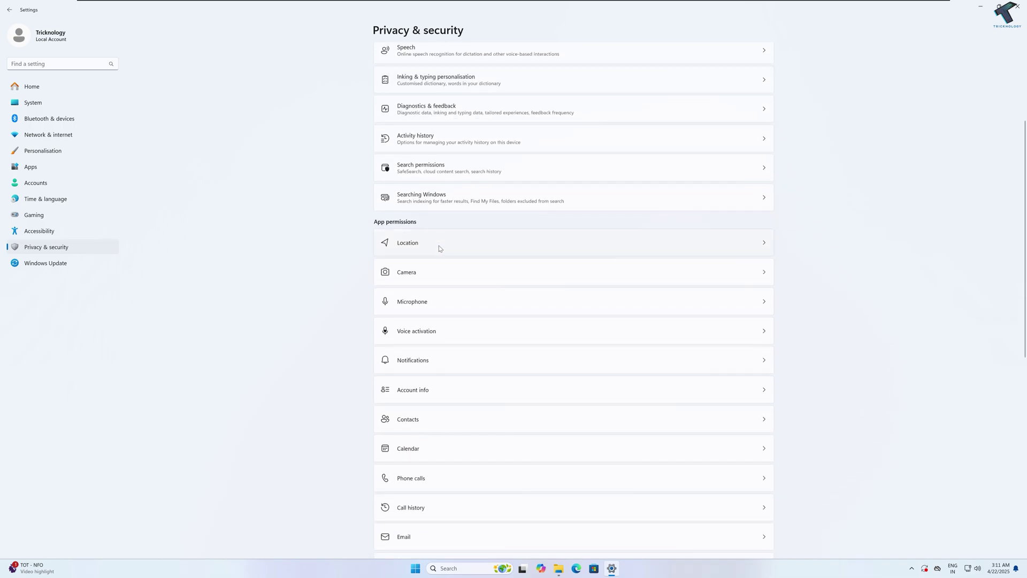
{"action": "left_click", "coordinate": [431, 278]}
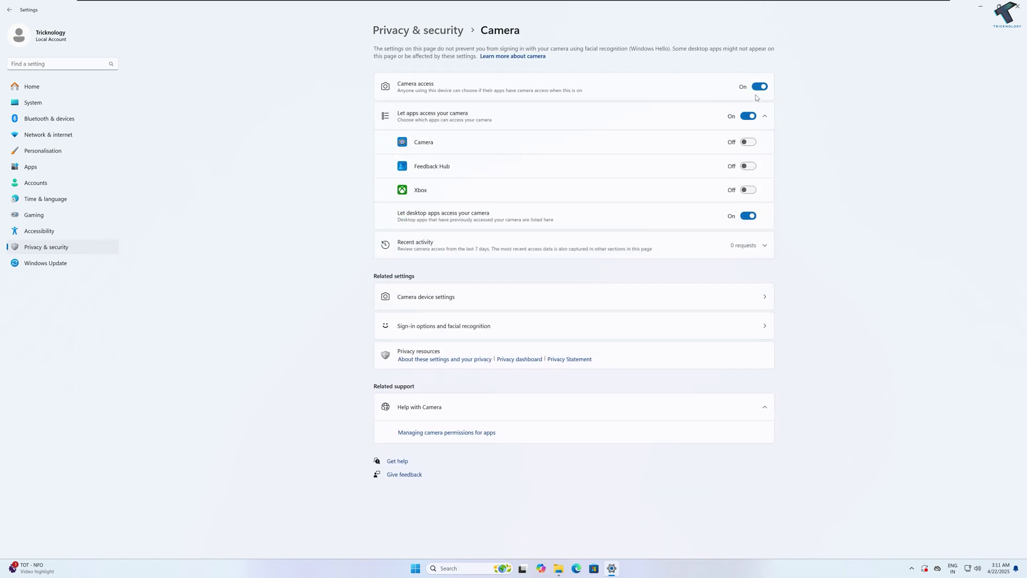
{"action": "left_click", "coordinate": [760, 87]}
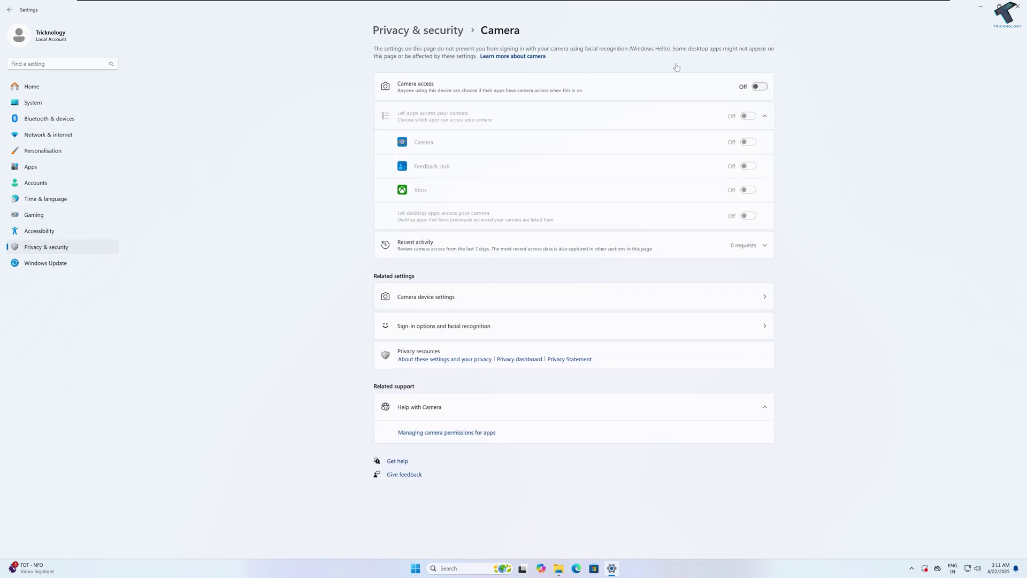
{"action": "left_click", "coordinate": [448, 33]}
- Turn off app access to voice activation services and return to the Privacy & security page
{"action": "scroll", "coordinate": [475, 275], "scroll_direction": "down", "scroll_amount": 3}
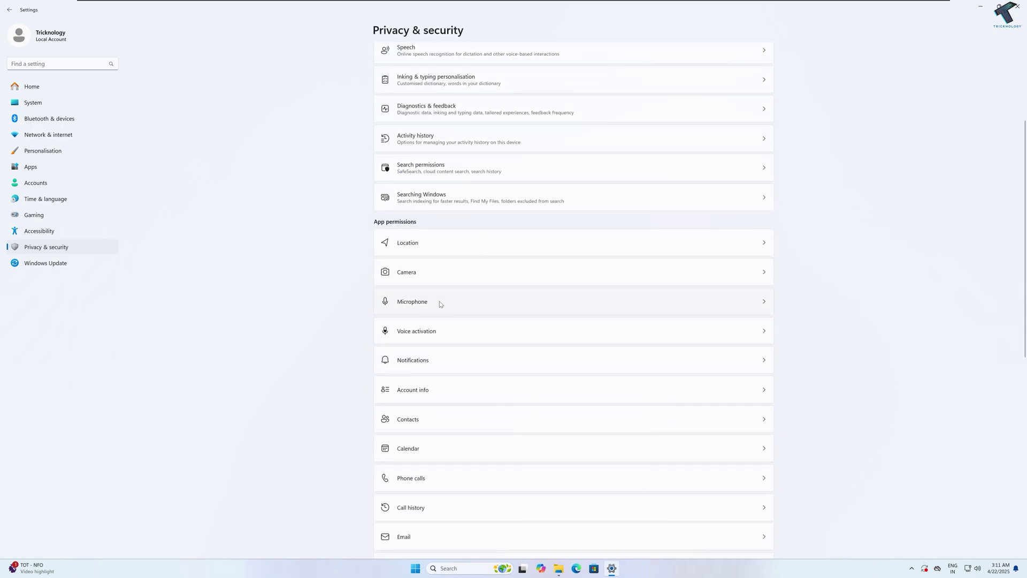
{"action": "scroll", "coordinate": [439, 306], "scroll_direction": "down", "scroll_amount": 2}
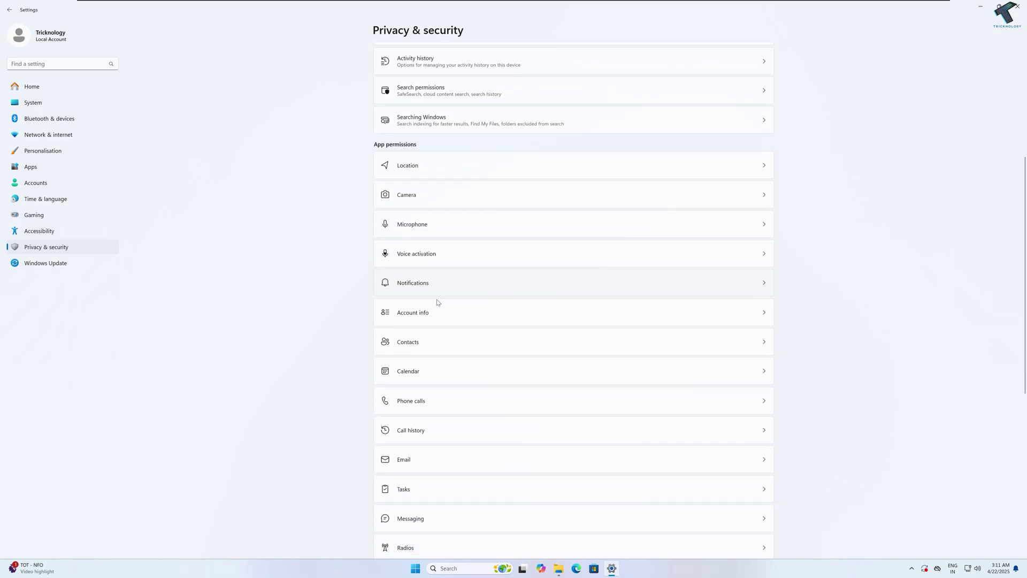
{"action": "left_click", "coordinate": [423, 254]}
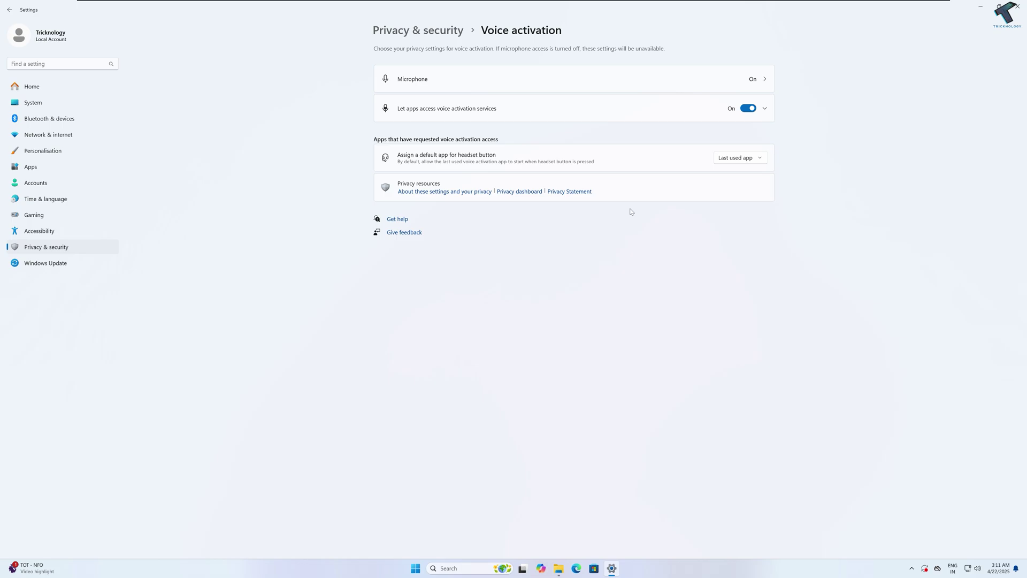
{"action": "left_click", "coordinate": [749, 109]}
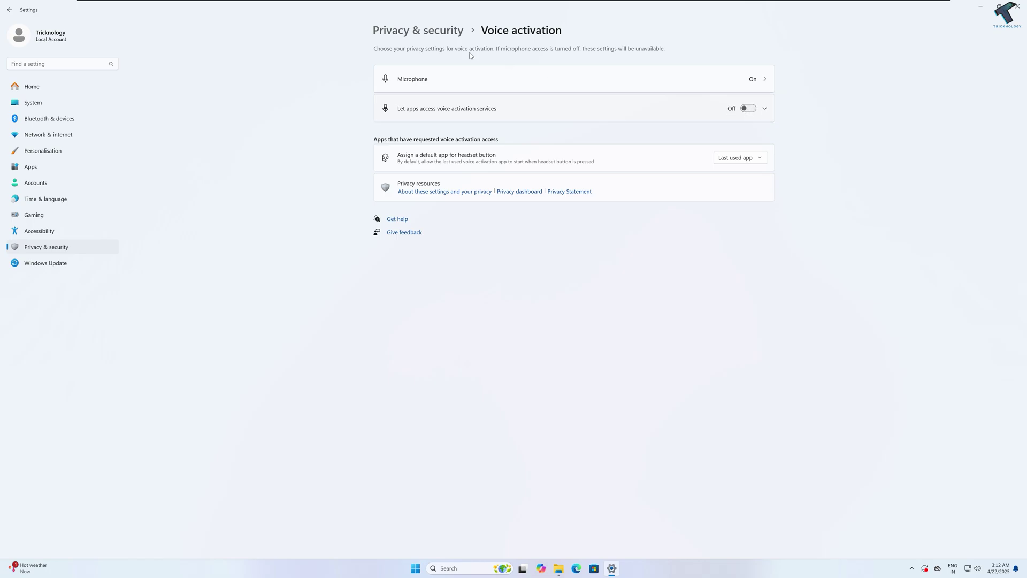
{"action": "left_click", "coordinate": [418, 31]}
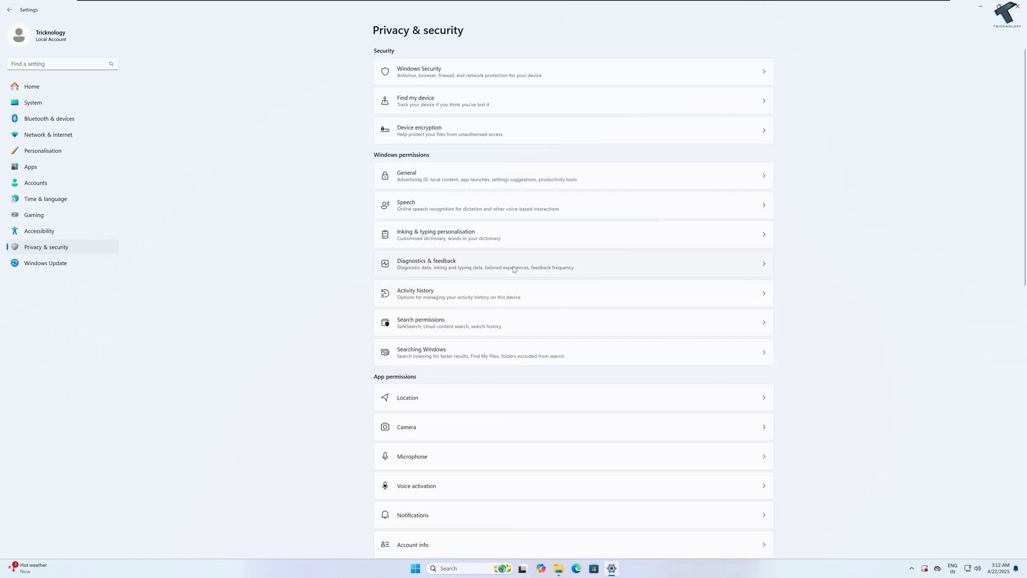
- Turn off both app access to notifications and overall Notification access, and return to the Privacy & security page
{"action": "scroll", "coordinate": [499, 265], "scroll_direction": "down", "scroll_amount": 5}
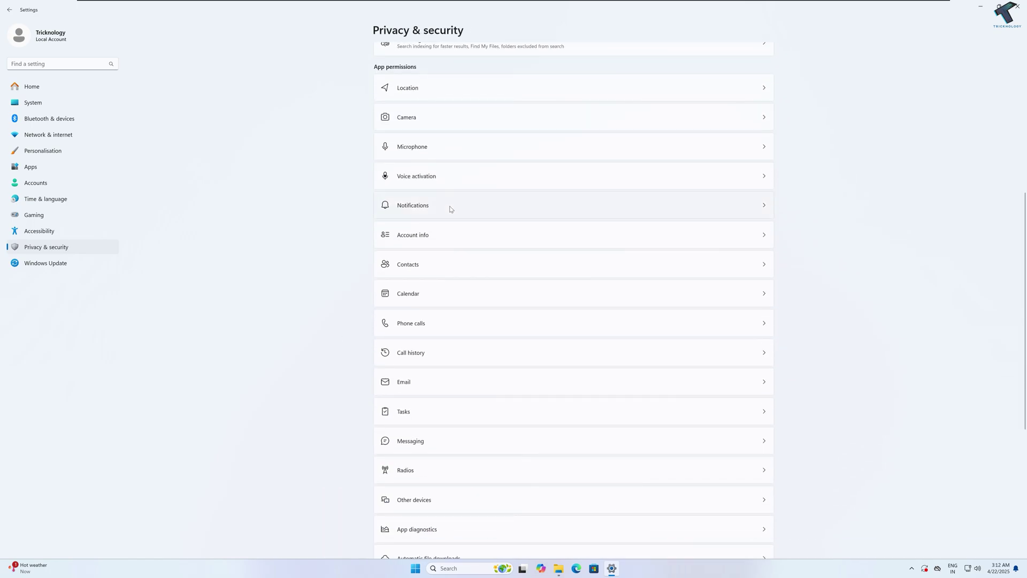
{"action": "left_click", "coordinate": [449, 210]}
{"action": "left_click", "coordinate": [760, 89]}
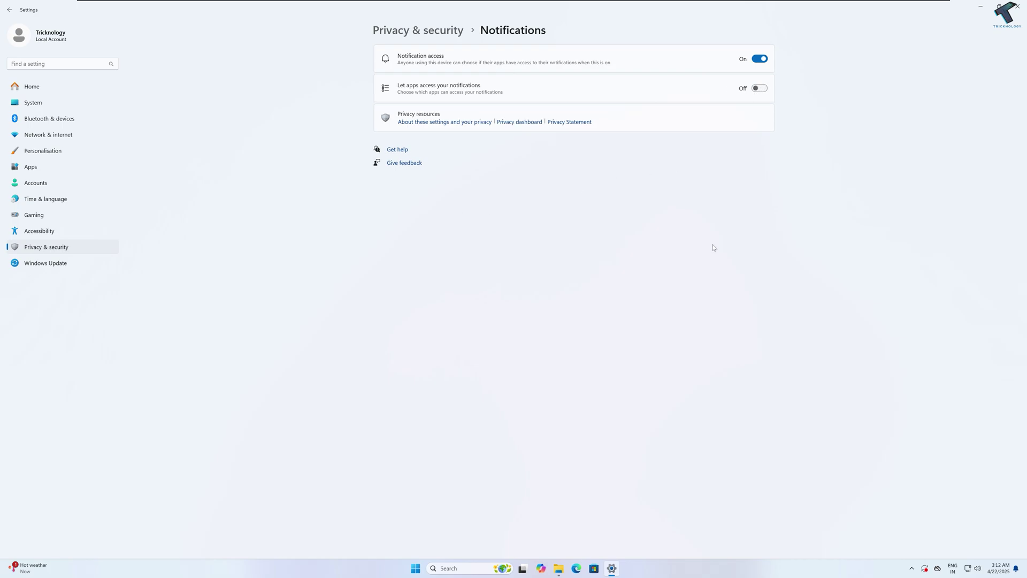
{"action": "left_click", "coordinate": [760, 58]}
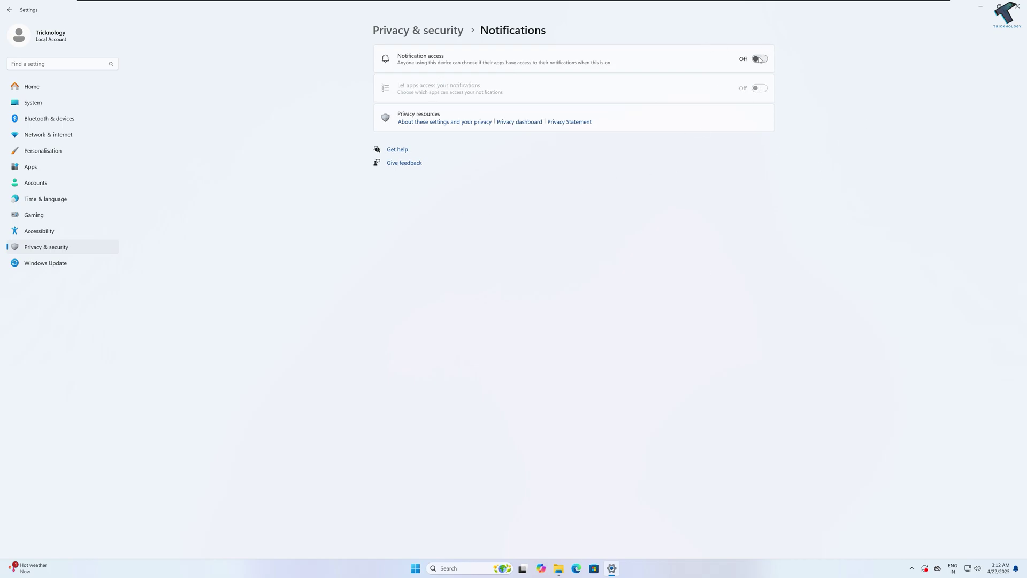
{"action": "left_click", "coordinate": [405, 38]}
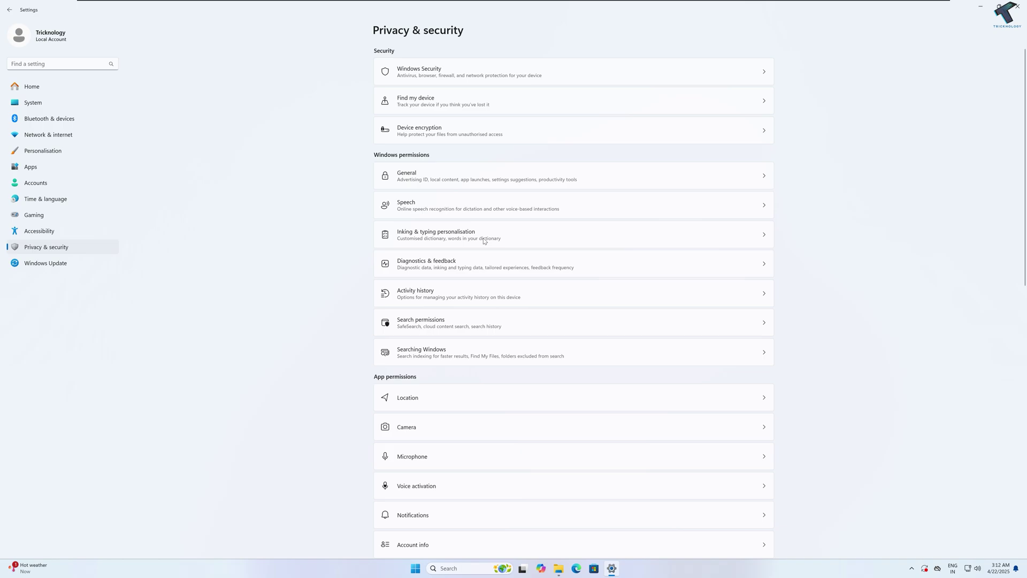
- Turn off Account info access in the app permissions and return to the Privacy & security page
{"action": "scroll", "coordinate": [476, 243], "scroll_direction": "down", "scroll_amount": 3}
{"action": "left_click", "coordinate": [435, 383]}
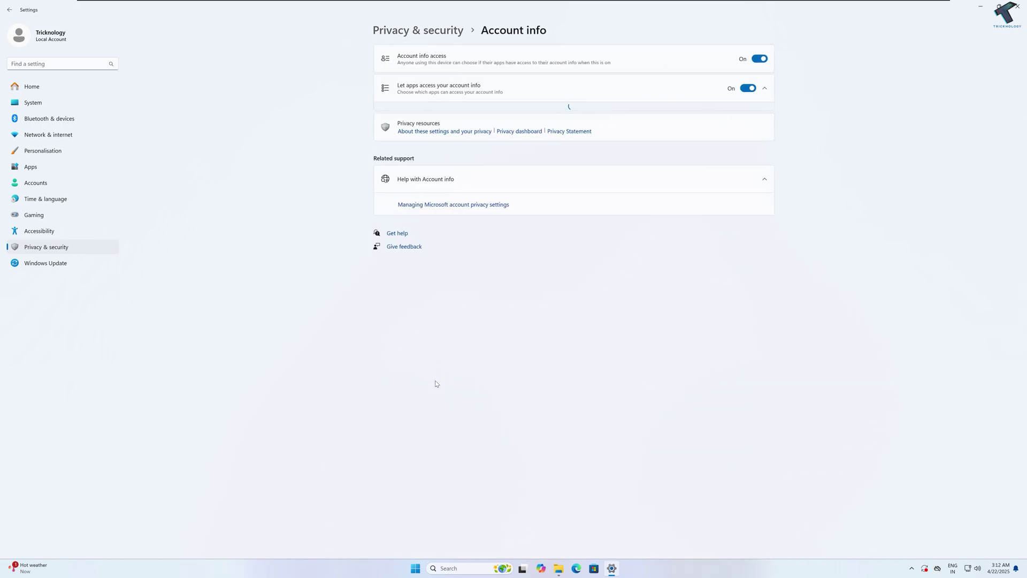
{"action": "left_click", "coordinate": [760, 59]}
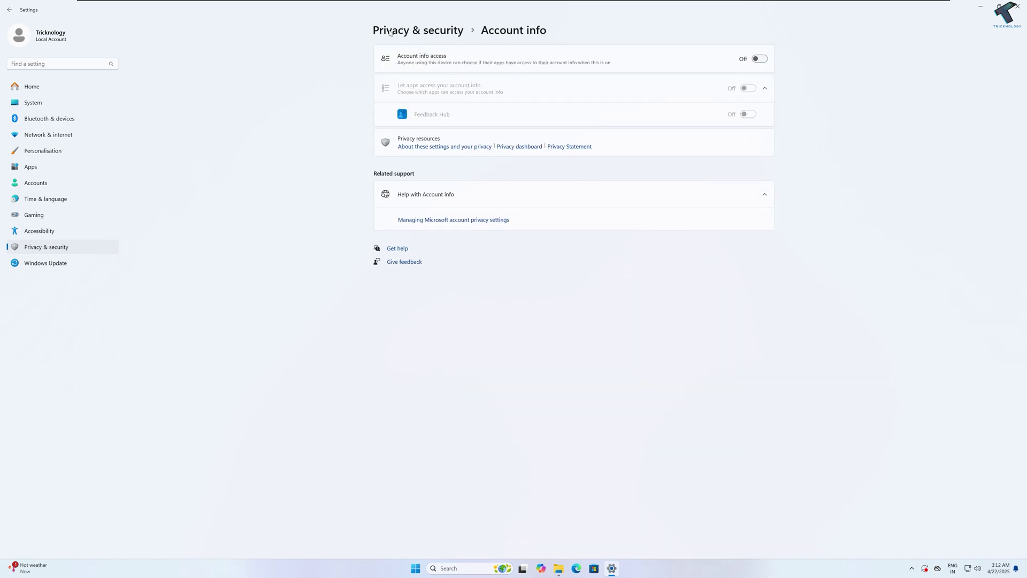
{"action": "left_click", "coordinate": [418, 30]}
- Turn off Contacts access in the app permissions and return to the Privacy & security page
{"action": "scroll", "coordinate": [443, 321], "scroll_direction": "down", "scroll_amount": 5}
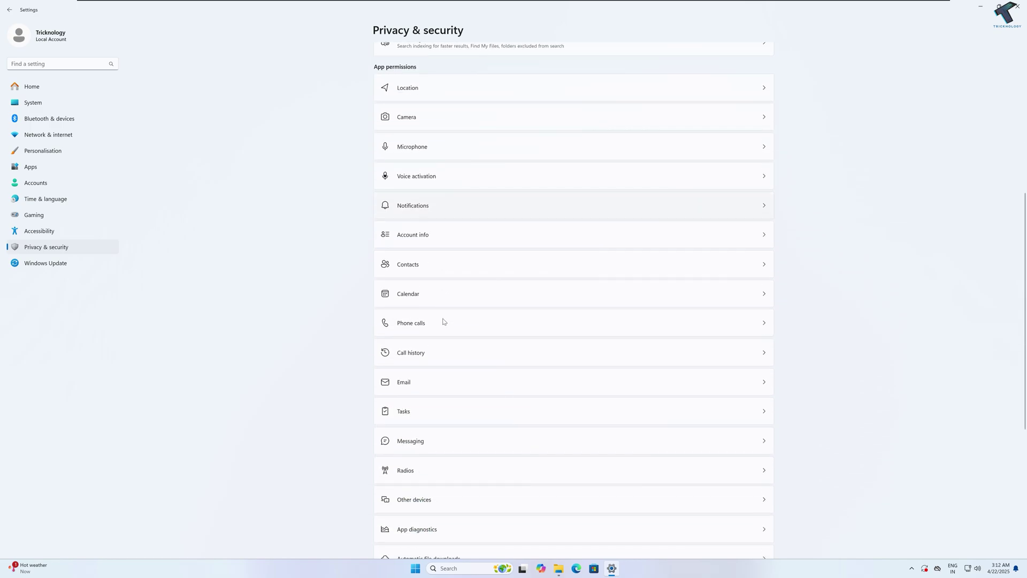
{"action": "left_click", "coordinate": [420, 271]}
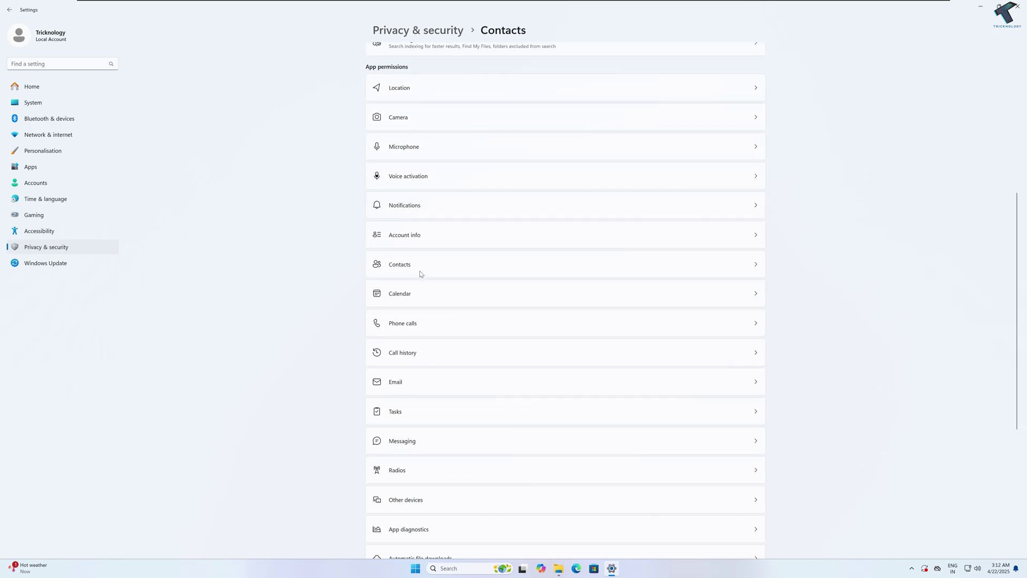
{"action": "left_click", "coordinate": [759, 59]}
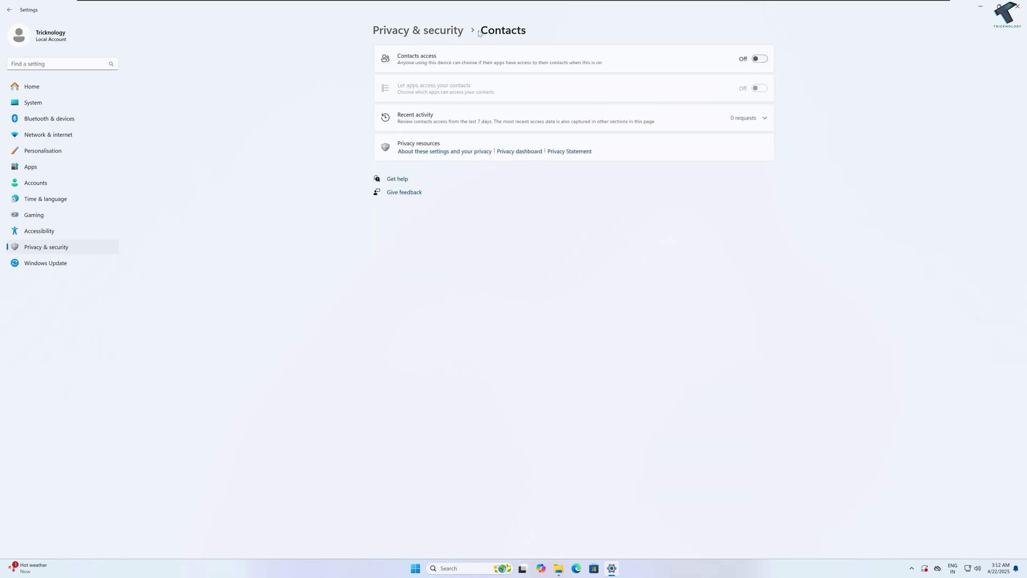
{"action": "left_click", "coordinate": [418, 30]}
- Turn off Phone call access in the app permissions and return to the Privacy & security page
{"action": "scroll", "coordinate": [422, 346], "scroll_direction": "down", "scroll_amount": 10}
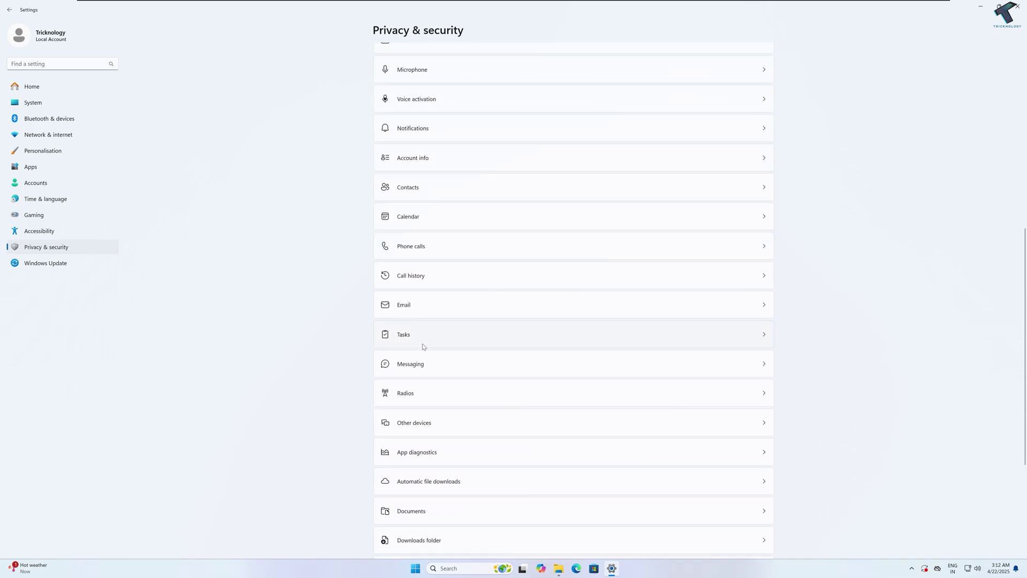
{"action": "left_click", "coordinate": [409, 255]}
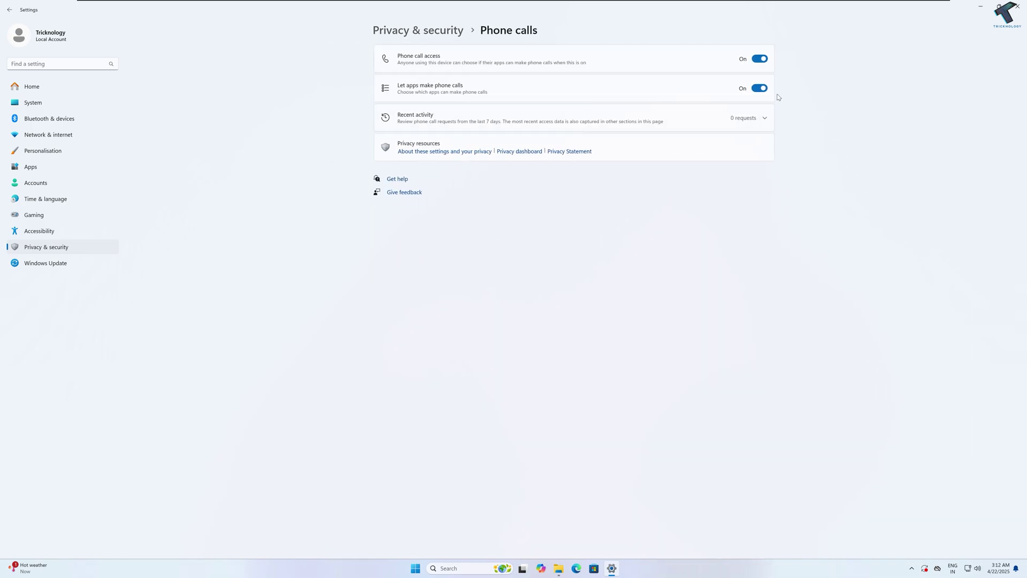
{"action": "left_click", "coordinate": [760, 59]}
{"action": "left_click", "coordinate": [407, 32]}
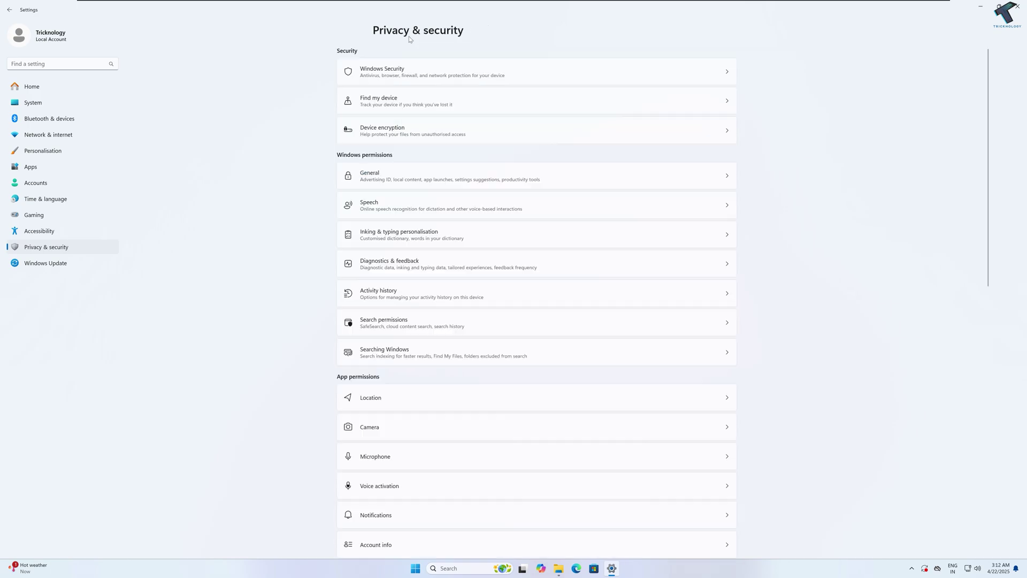
- Turn off Call history access in the app permissions and return to the Privacy & security page
{"action": "scroll", "coordinate": [502, 298], "scroll_direction": "down", "scroll_amount": 10}
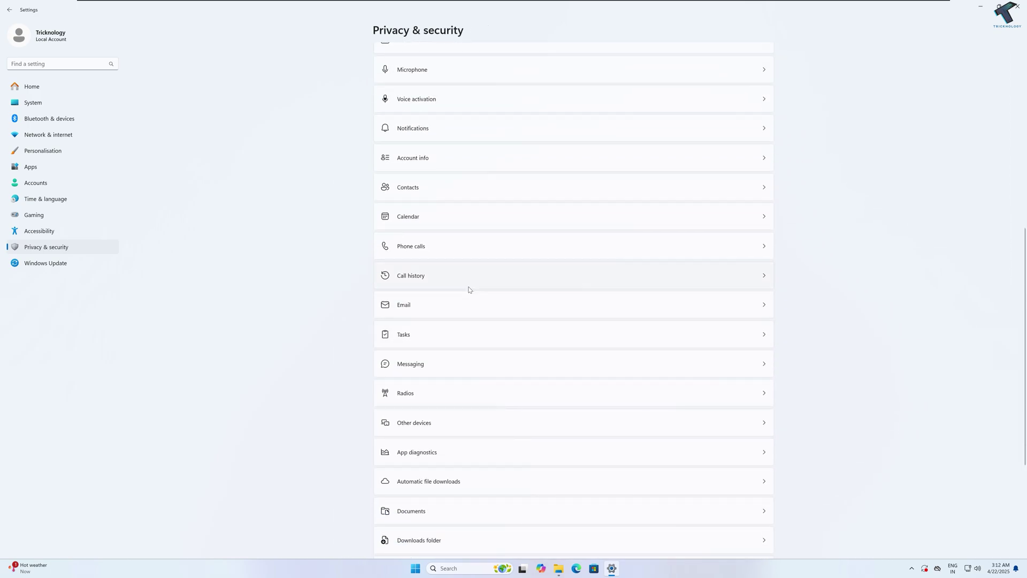
{"action": "left_click", "coordinate": [470, 278]}
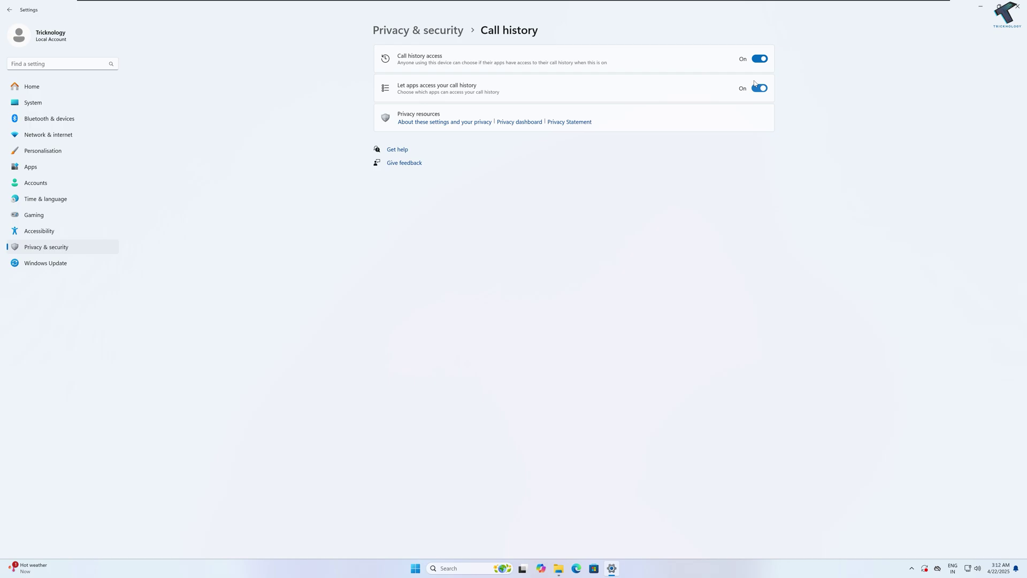
{"action": "left_click", "coordinate": [760, 58]}
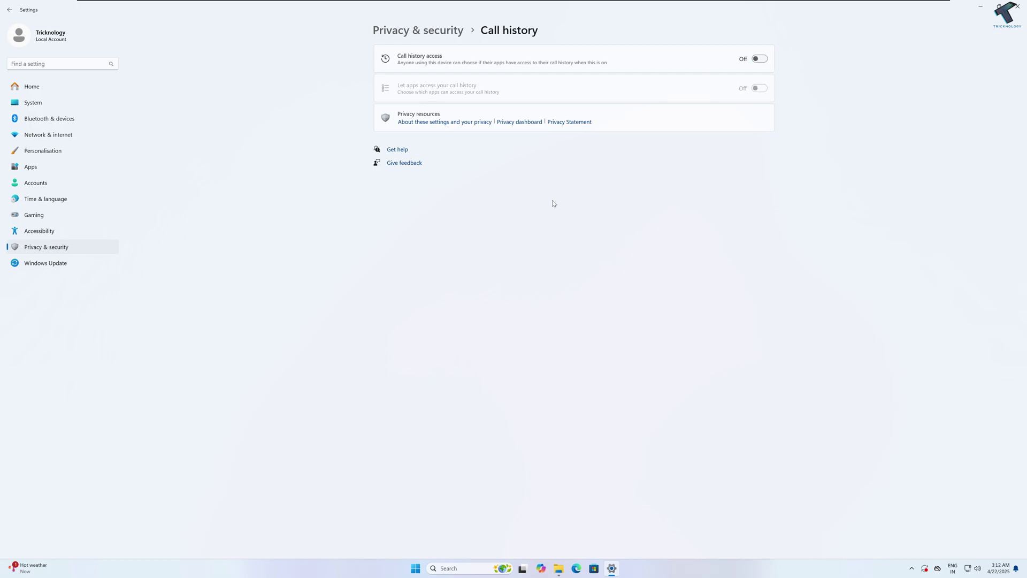
{"action": "left_click", "coordinate": [418, 30]}
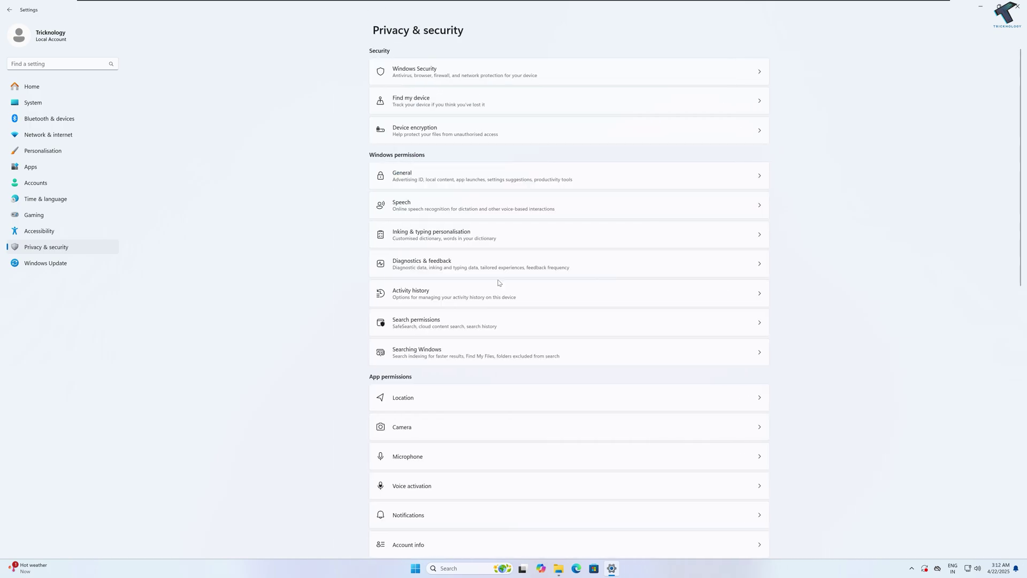
- Turn off Email access in the app permissions and return to the Privacy & security page
{"action": "scroll", "coordinate": [498, 283], "scroll_direction": "down", "scroll_amount": 5}
{"action": "scroll", "coordinate": [499, 283], "scroll_direction": "down", "scroll_amount": 2}
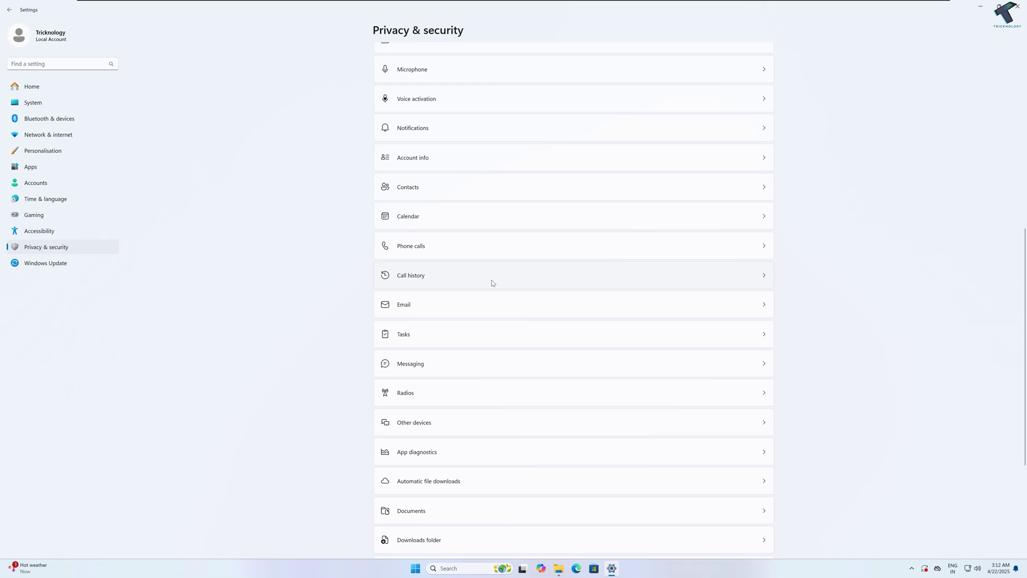
{"action": "left_click", "coordinate": [417, 307]}
{"action": "left_click", "coordinate": [760, 60]}
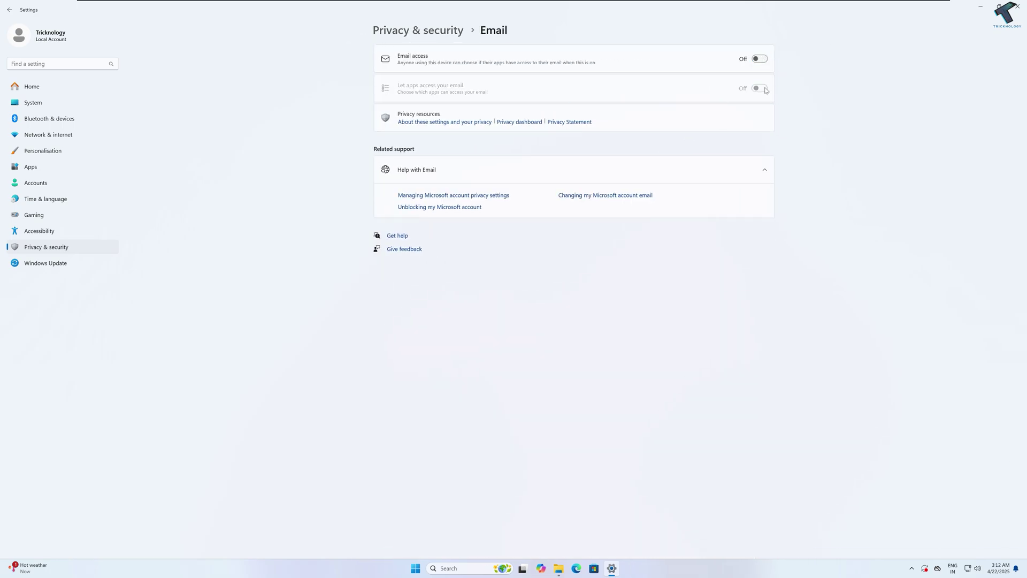
{"action": "left_click", "coordinate": [417, 30]}
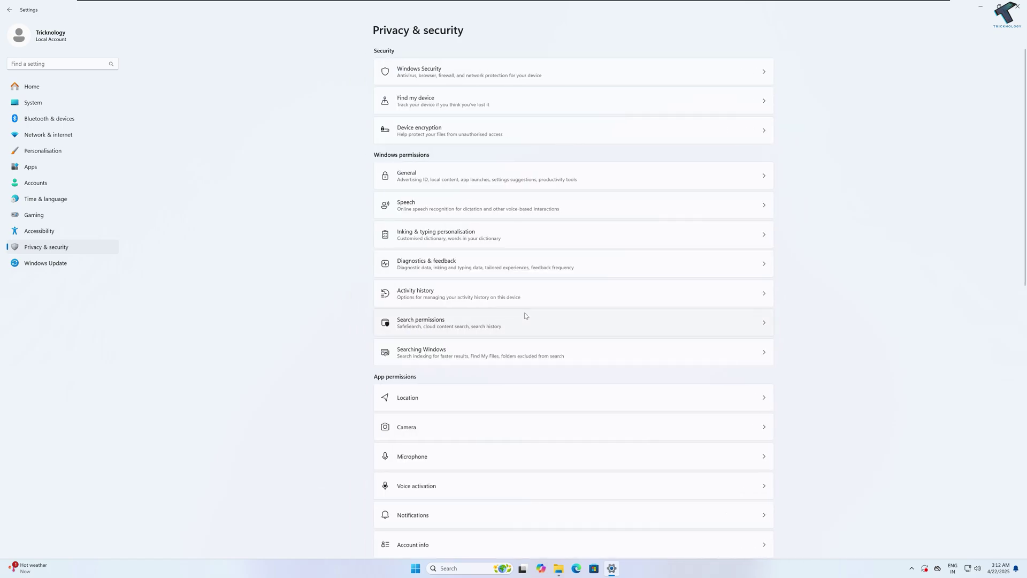
- Turn off Tasks access in the app permissions and return to the Privacy & security page
{"action": "scroll", "coordinate": [525, 316], "scroll_direction": "down", "scroll_amount": 2}
{"action": "scroll", "coordinate": [524, 316], "scroll_direction": "down", "scroll_amount": 4}
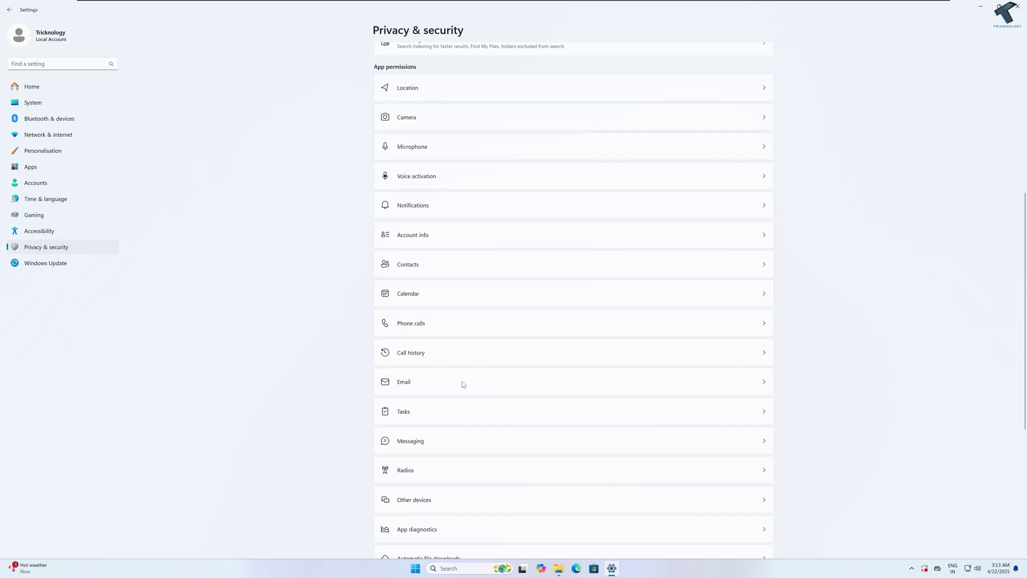
{"action": "left_click", "coordinate": [452, 416]}
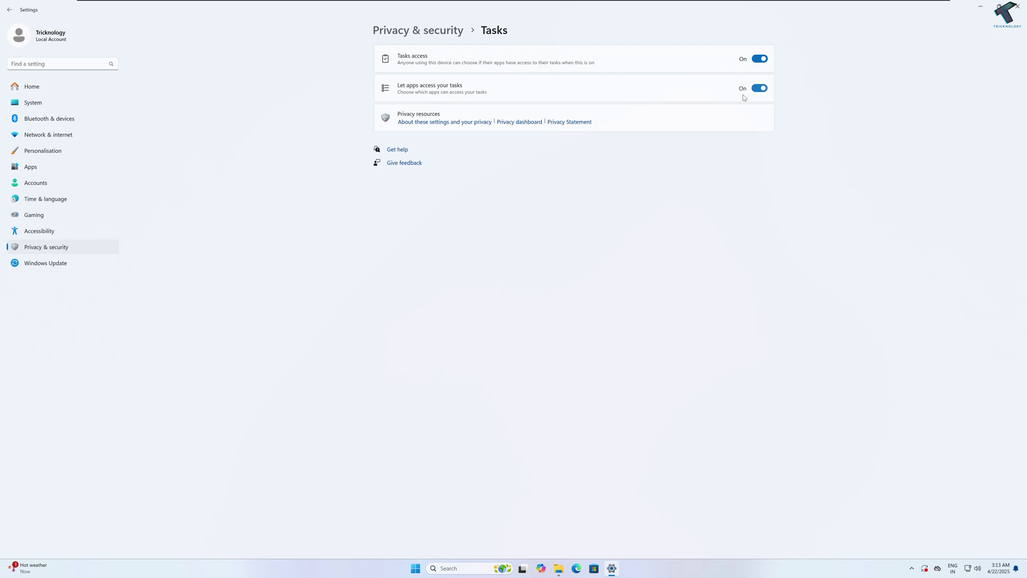
{"action": "left_click", "coordinate": [760, 59]}
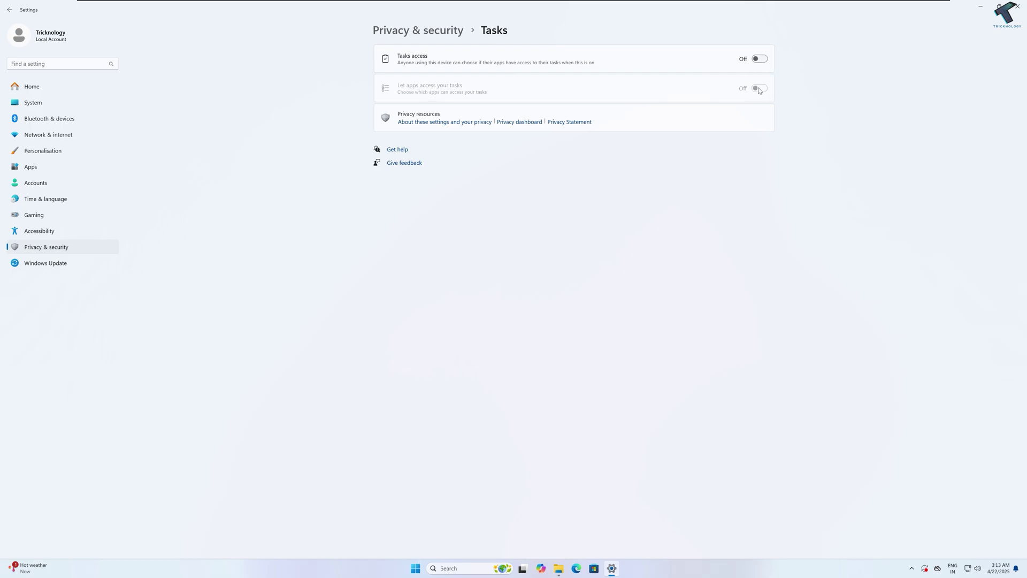
{"action": "left_click", "coordinate": [395, 34]}
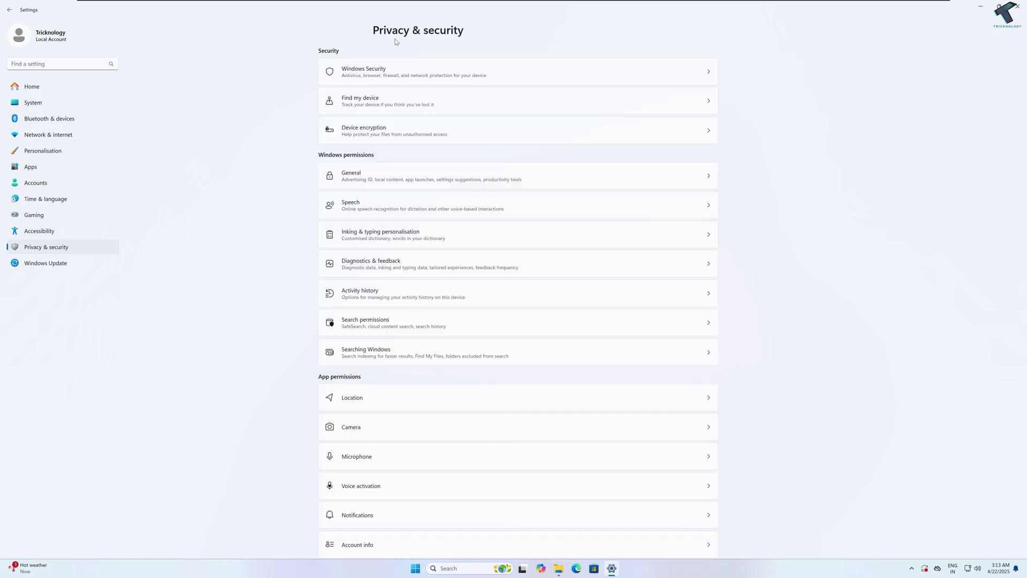
- Check the Messaging access setting in the app permissions and return to the Privacy & security page
{"action": "scroll", "coordinate": [425, 306], "scroll_direction": "down", "scroll_amount": 9}
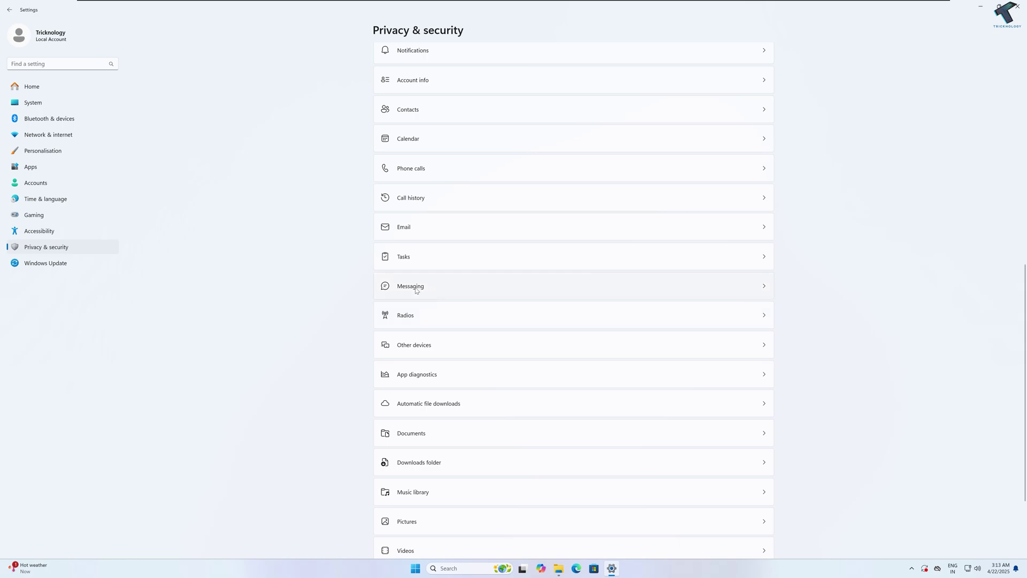
{"action": "left_click", "coordinate": [415, 286]}
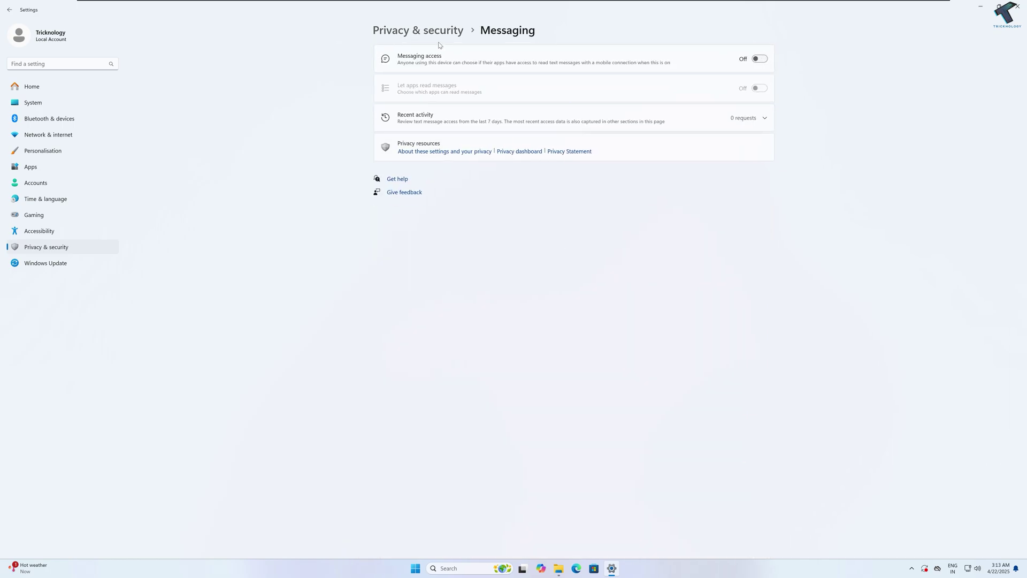
{"action": "left_click", "coordinate": [440, 33]}
- Turn off Radio control access in the app permissions and return to the Privacy & security page
{"action": "scroll", "coordinate": [443, 306], "scroll_direction": "down", "scroll_amount": 10}
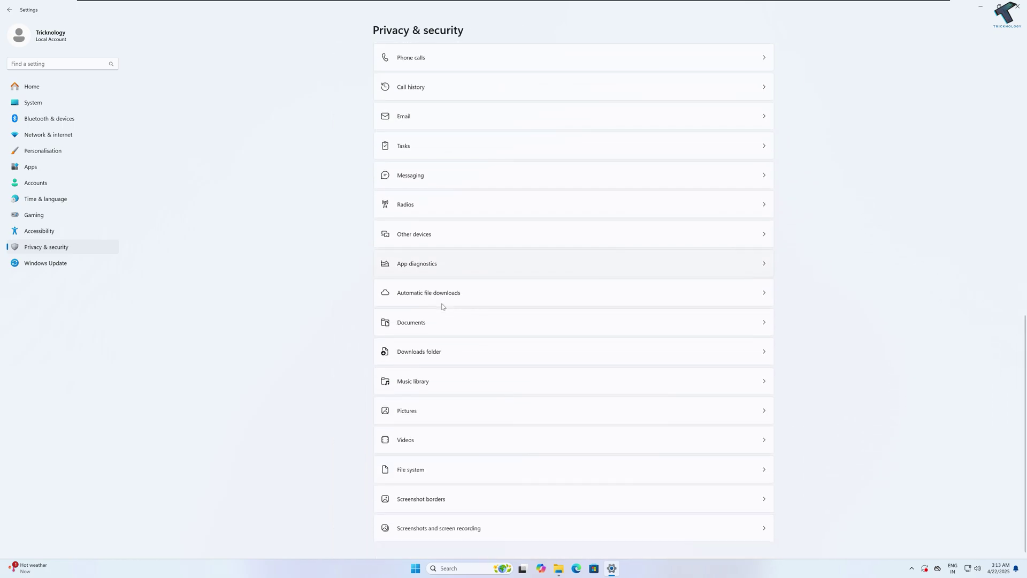
{"action": "left_click", "coordinate": [426, 209]}
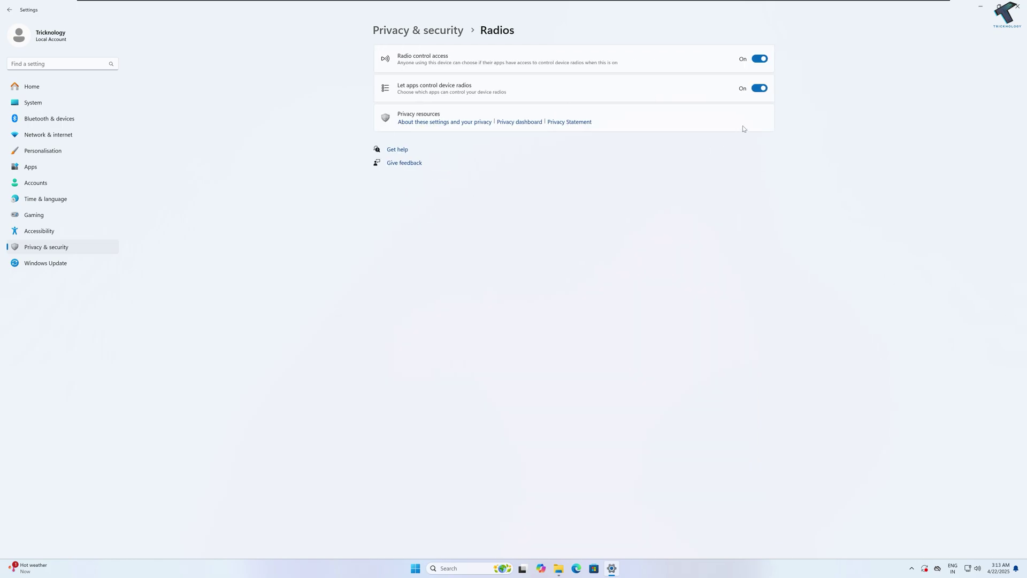
{"action": "left_click", "coordinate": [760, 58]}
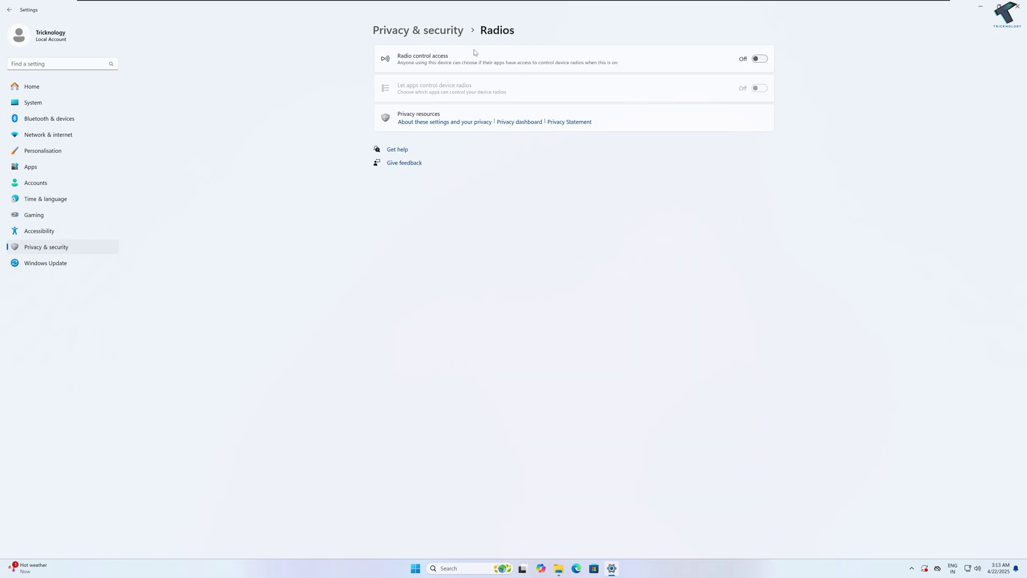
{"action": "left_click", "coordinate": [457, 34]}
- Check the Other devices permission for communicating with unpaired devices, and go back to the remaining app permissions
{"action": "scroll", "coordinate": [539, 289], "scroll_direction": "down", "scroll_amount": 10}
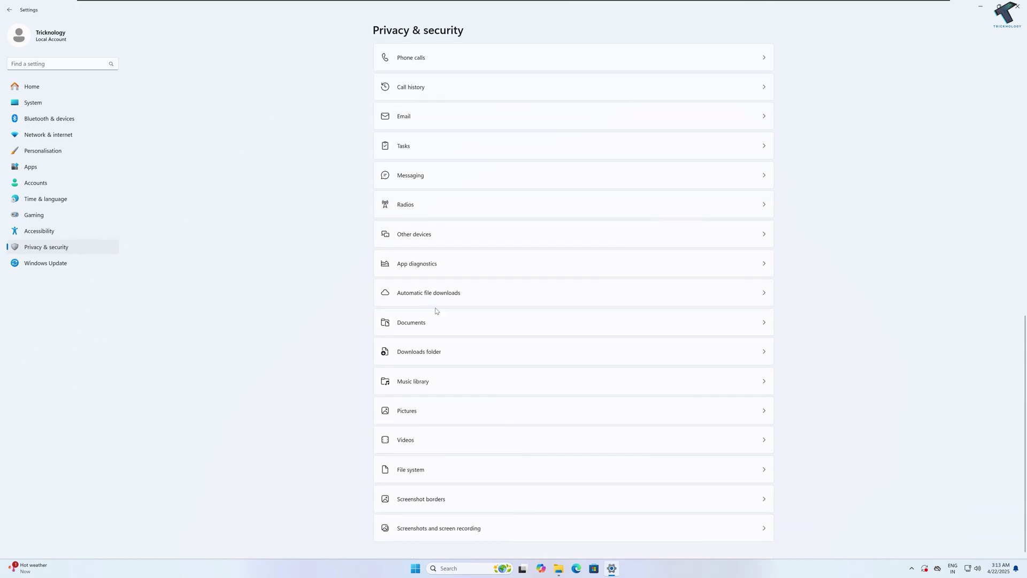
{"action": "left_click", "coordinate": [430, 232]}
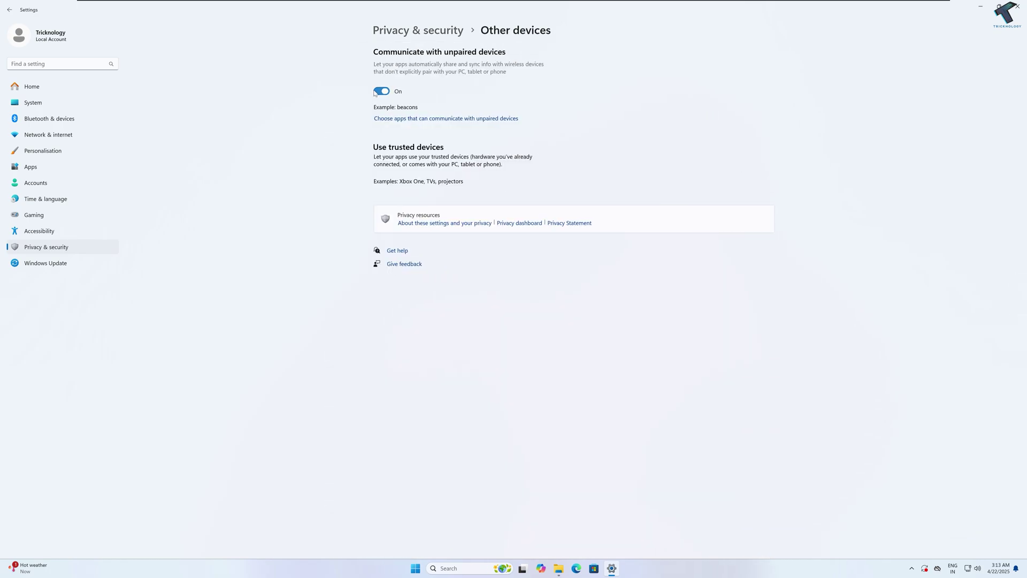
{"action": "left_click", "coordinate": [425, 31]}
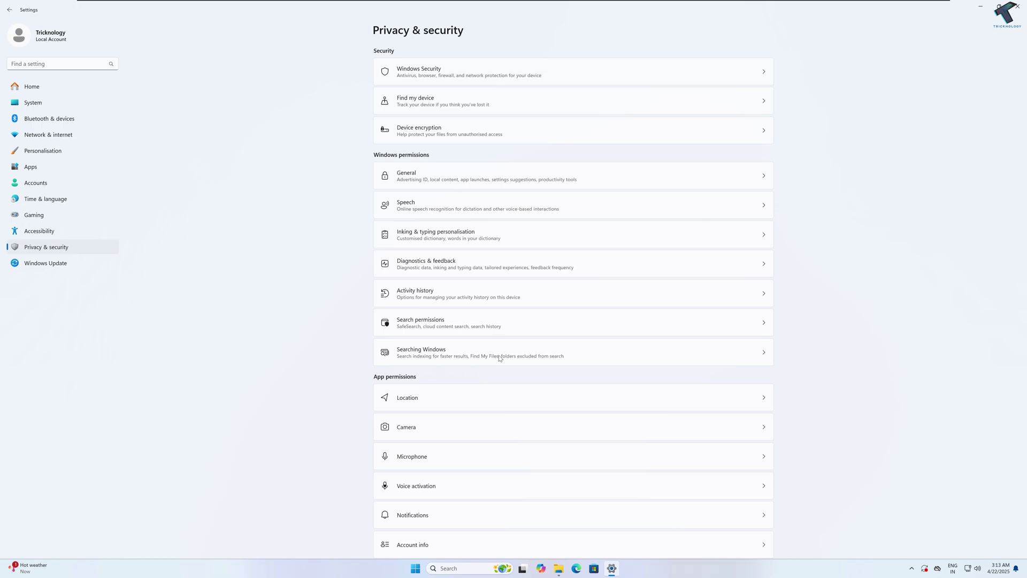
{"action": "scroll", "coordinate": [547, 380], "scroll_direction": "down", "scroll_amount": 2}
{"action": "scroll", "coordinate": [547, 380], "scroll_direction": "down", "scroll_amount": 9}
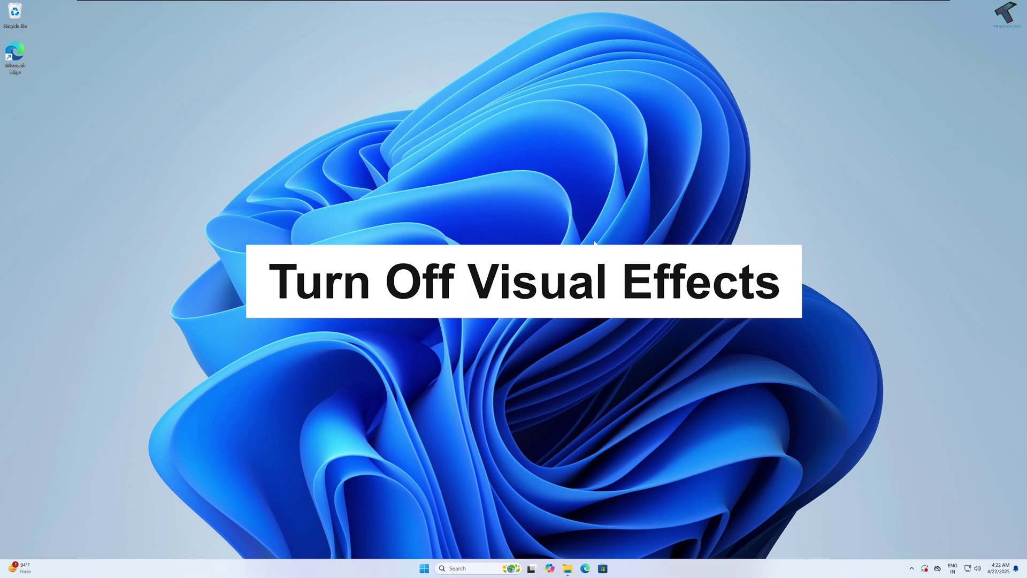
- Open the advanced system settings from the System About page in Windows Settings
{"action": "right_click", "coordinate": [425, 569]}
{"action": "left_click", "coordinate": [421, 482]}
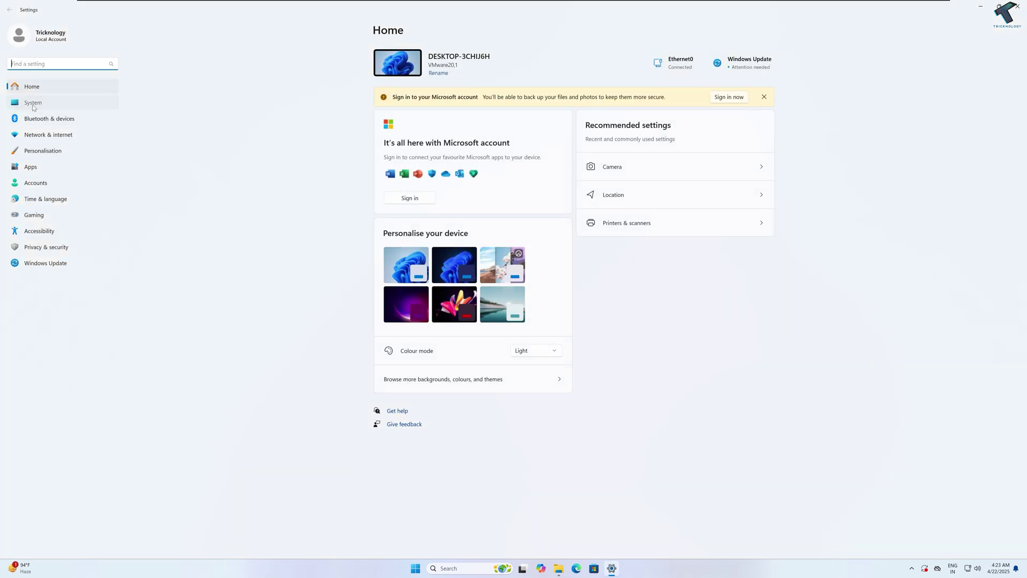
{"action": "left_click", "coordinate": [32, 106]}
{"action": "scroll", "coordinate": [449, 268], "scroll_direction": "down", "scroll_amount": 3}
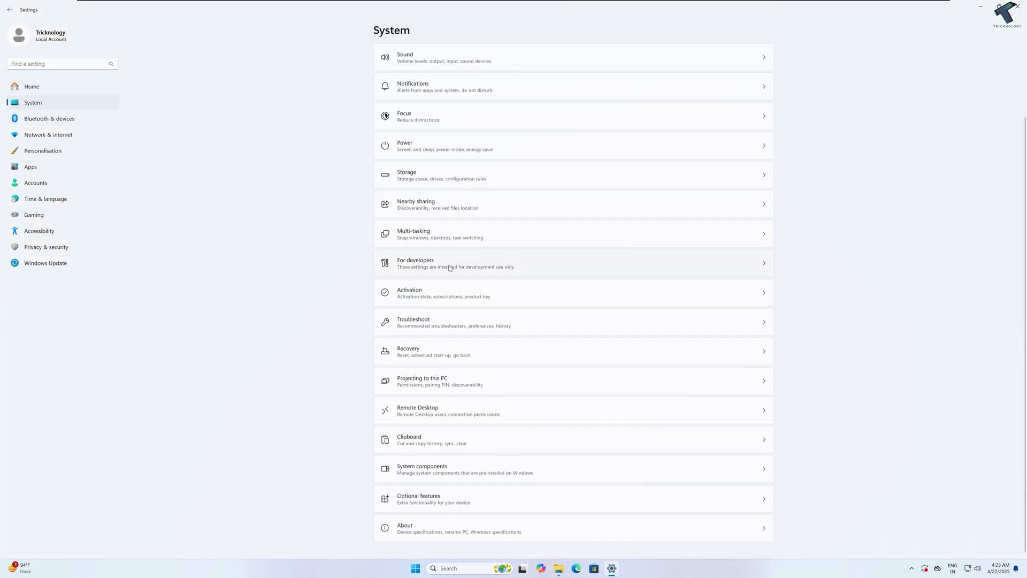
{"action": "left_click", "coordinate": [417, 530]}
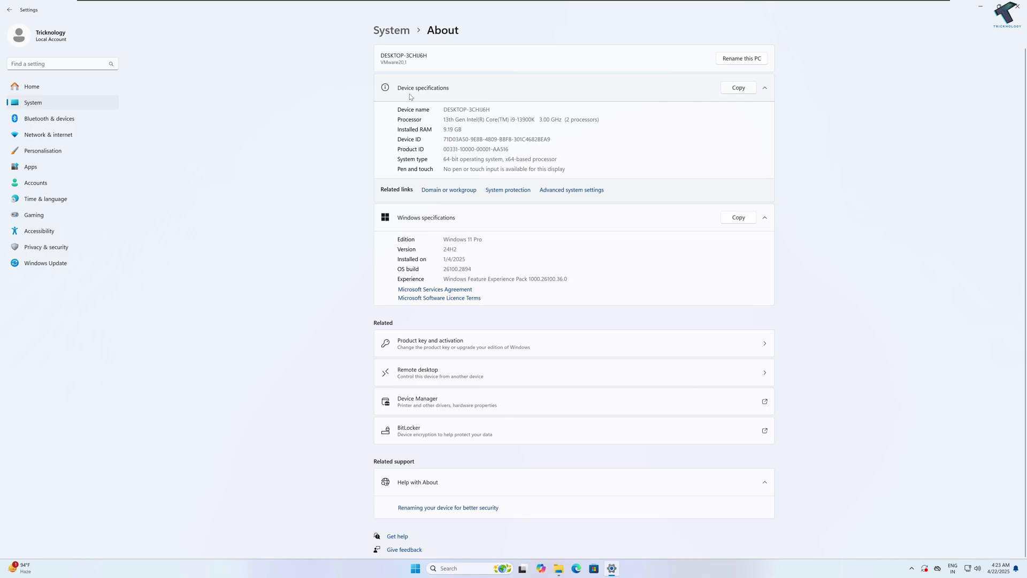
{"action": "left_click", "coordinate": [569, 191]}
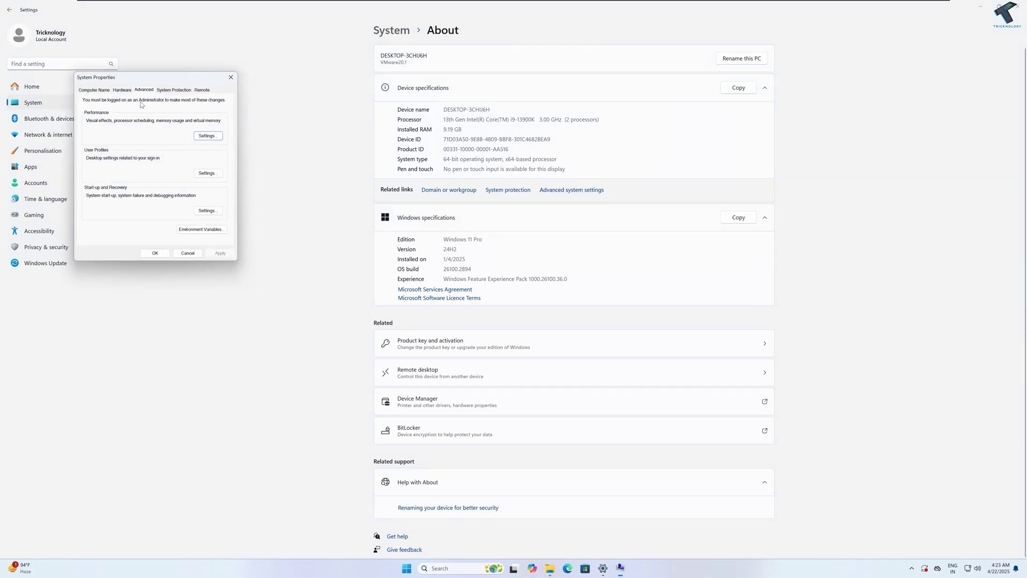
- Bring System Properties into clear view and choose Adjust for best performance in its performance settings
{"action": "left_click", "coordinate": [621, 567]}
{"action": "left_click", "coordinate": [620, 568]}
{"action": "left_click_drag", "start_coordinate": [188, 84], "coordinate": [674, 140]}
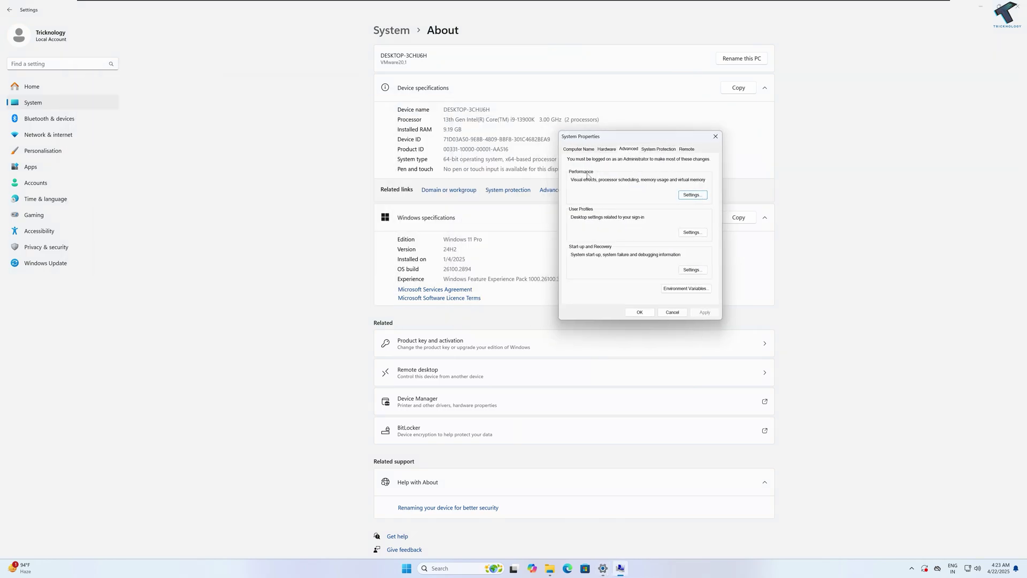
{"action": "left_click", "coordinate": [692, 195]}
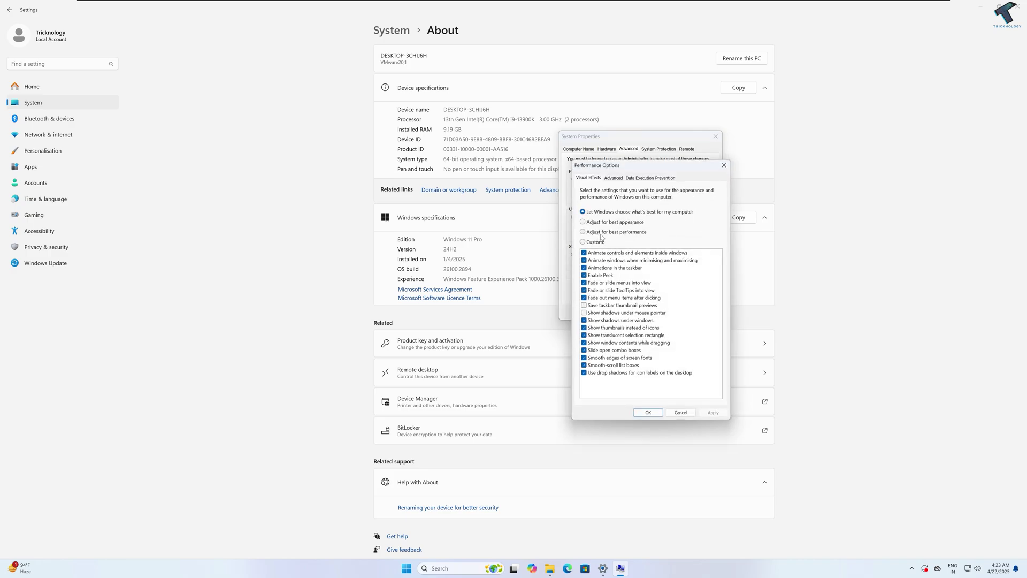
{"action": "left_click", "coordinate": [639, 235]}
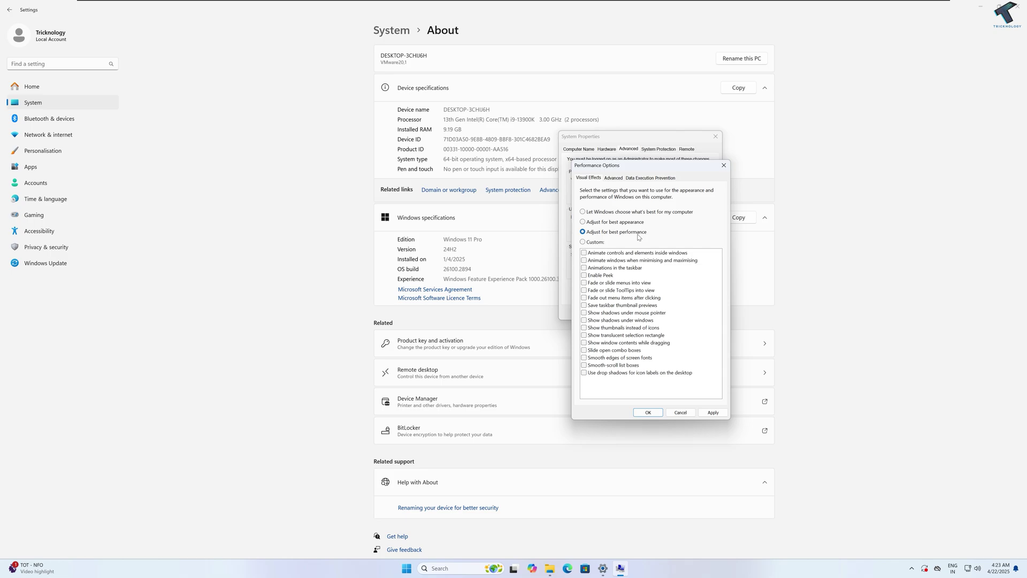
- Try a custom selection of visual effects with control, window and taskbar animations and sliding menus enabled
{"action": "left_click", "coordinate": [585, 253]}
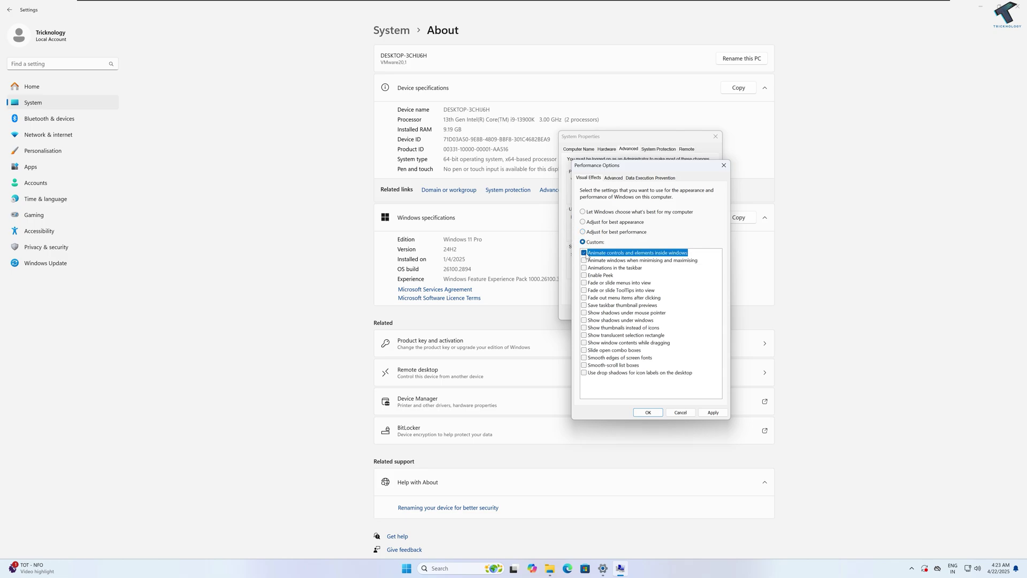
{"action": "left_click", "coordinate": [585, 260]}
{"action": "left_click", "coordinate": [584, 268]}
{"action": "left_click", "coordinate": [585, 283]}
{"action": "left_click", "coordinate": [584, 268]}
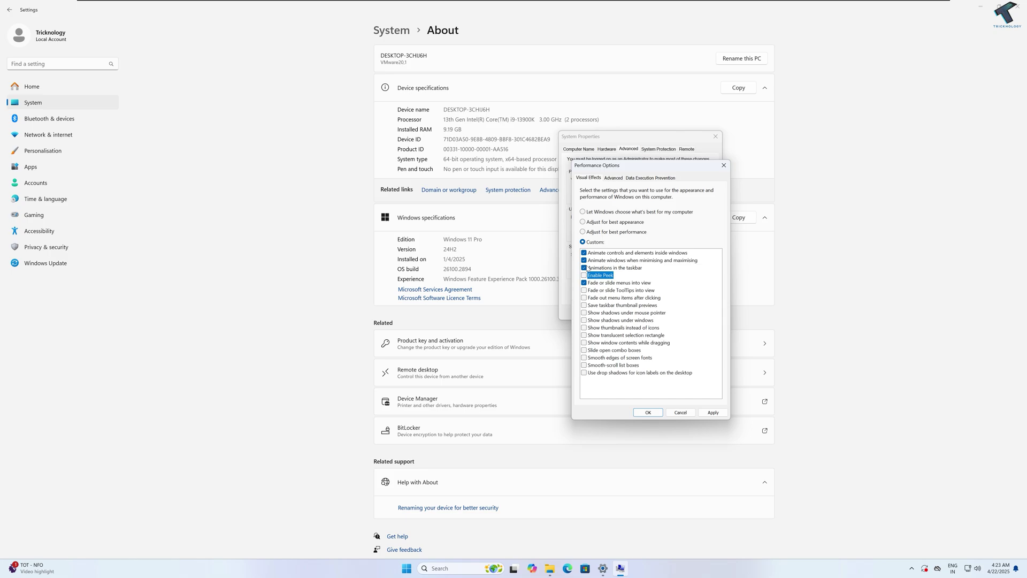
- Apply Adjust for best performance to the visual effects and confirm both Performance Options and System Properties
{"action": "left_click", "coordinate": [583, 232]}
{"action": "left_click", "coordinate": [713, 413]}
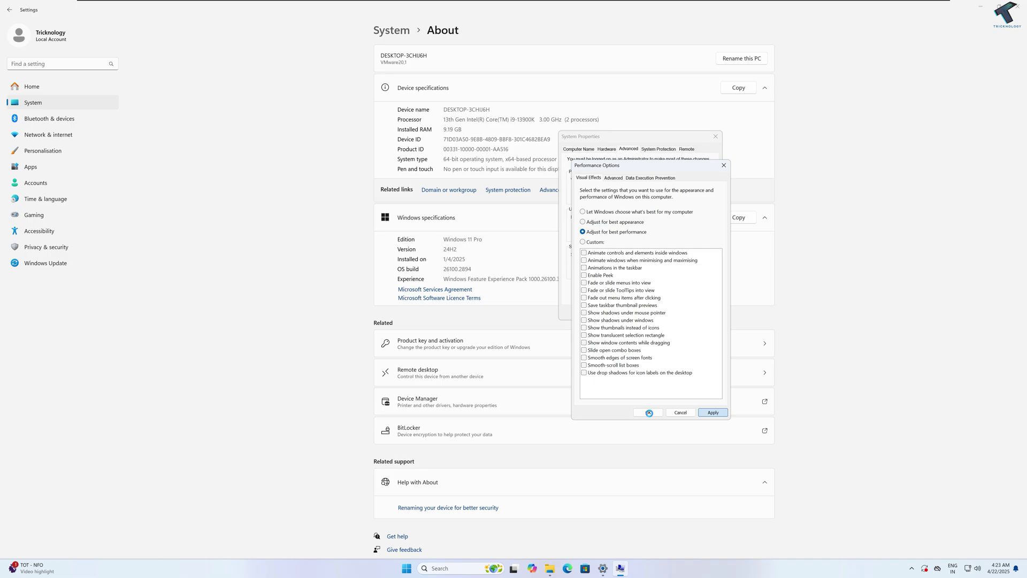
{"action": "left_click", "coordinate": [649, 412]}
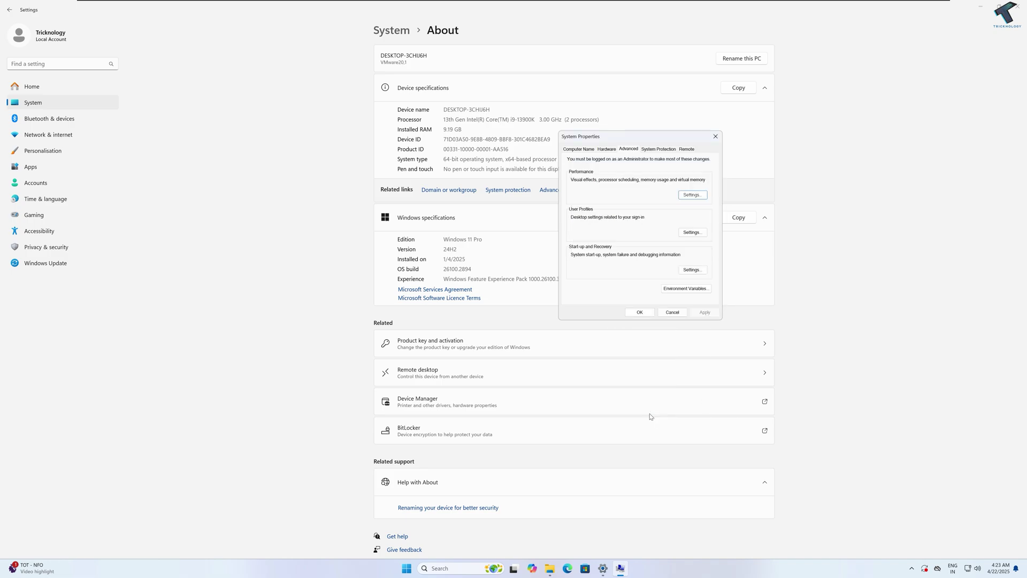
{"action": "left_click", "coordinate": [645, 313]}
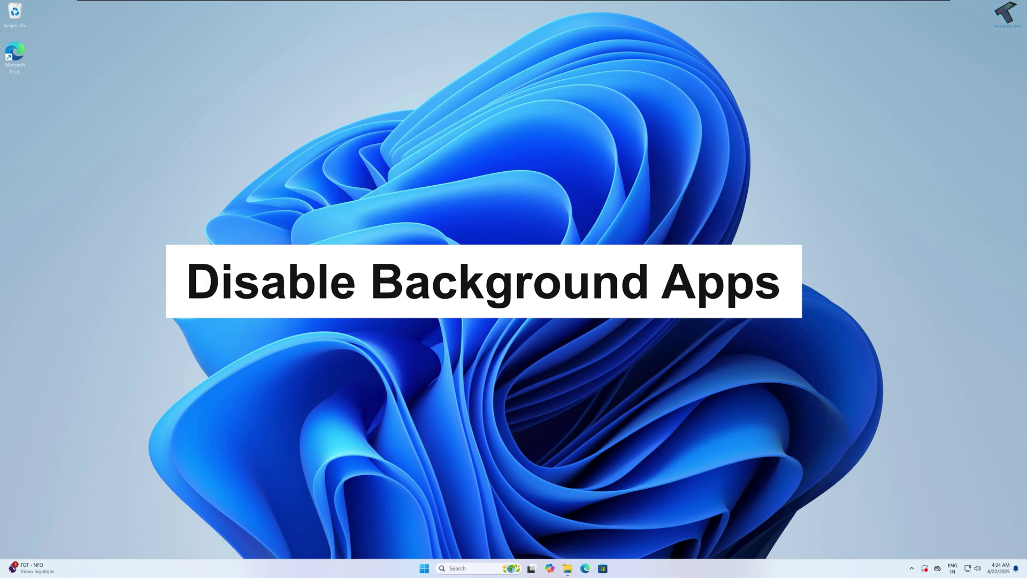
- Open the list of installed apps in Windows Settings
{"action": "right_click", "coordinate": [425, 567]}
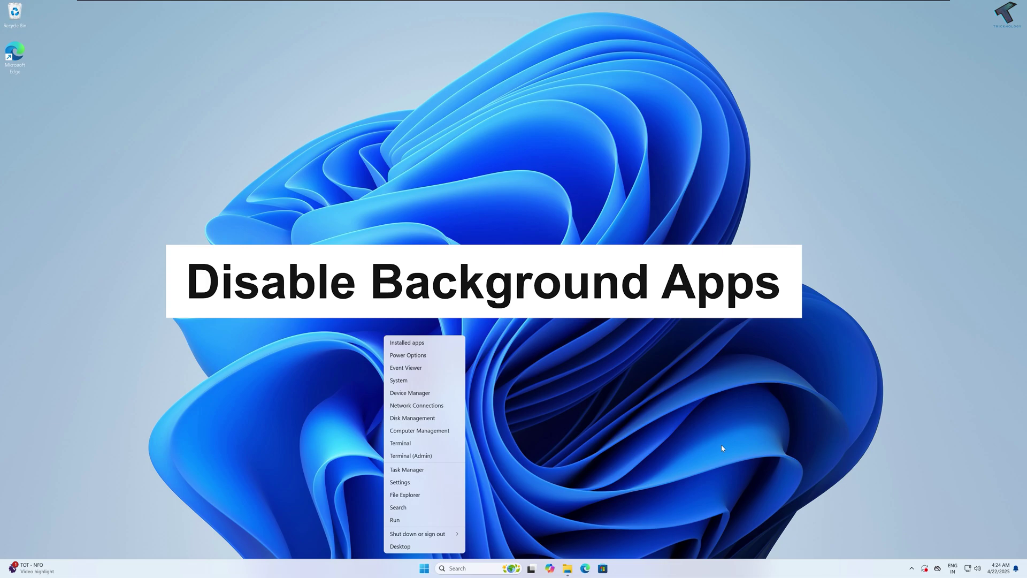
{"action": "key", "text": "n"}
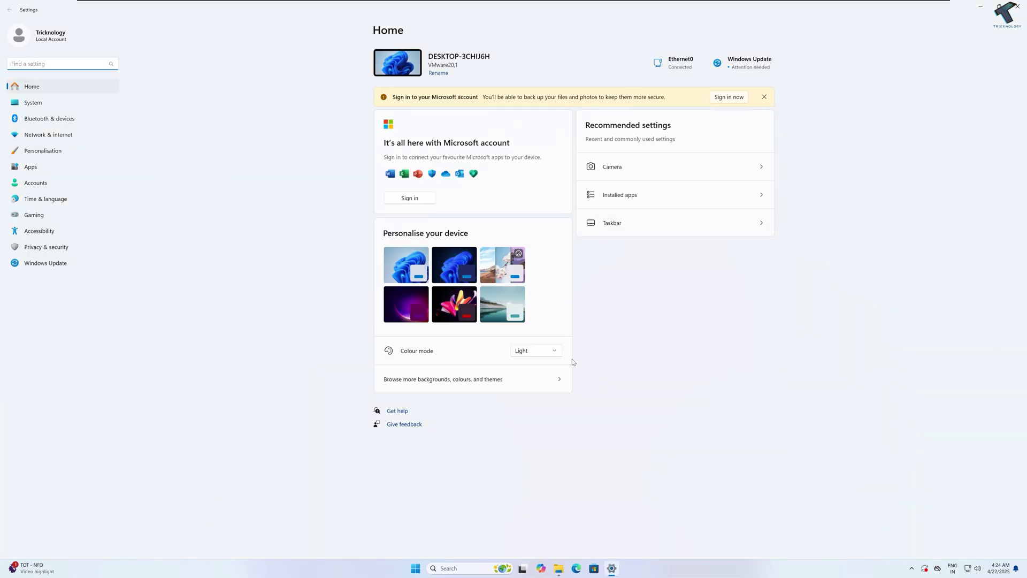
{"action": "left_click", "coordinate": [30, 168]}
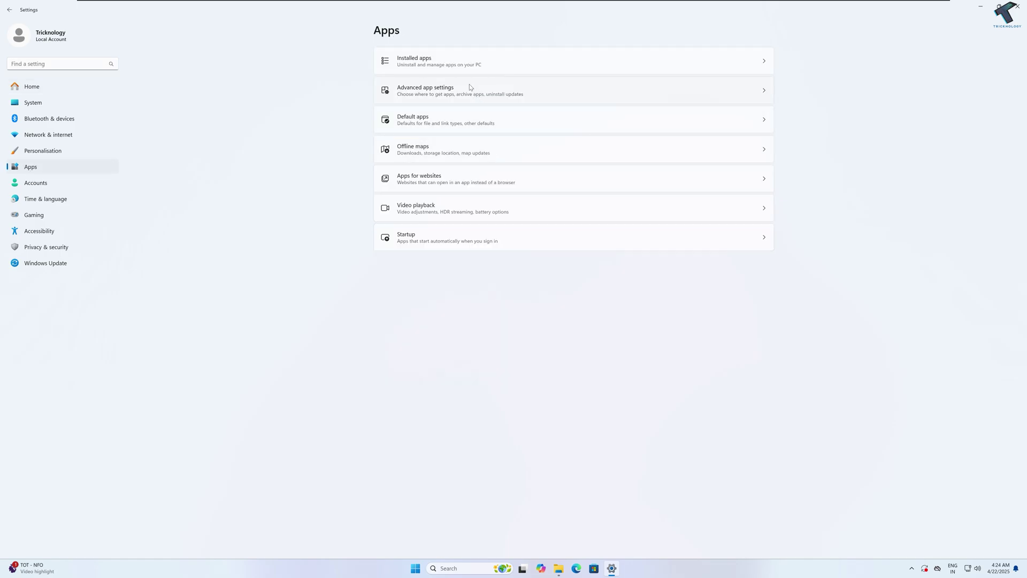
{"action": "left_click", "coordinate": [454, 72]}
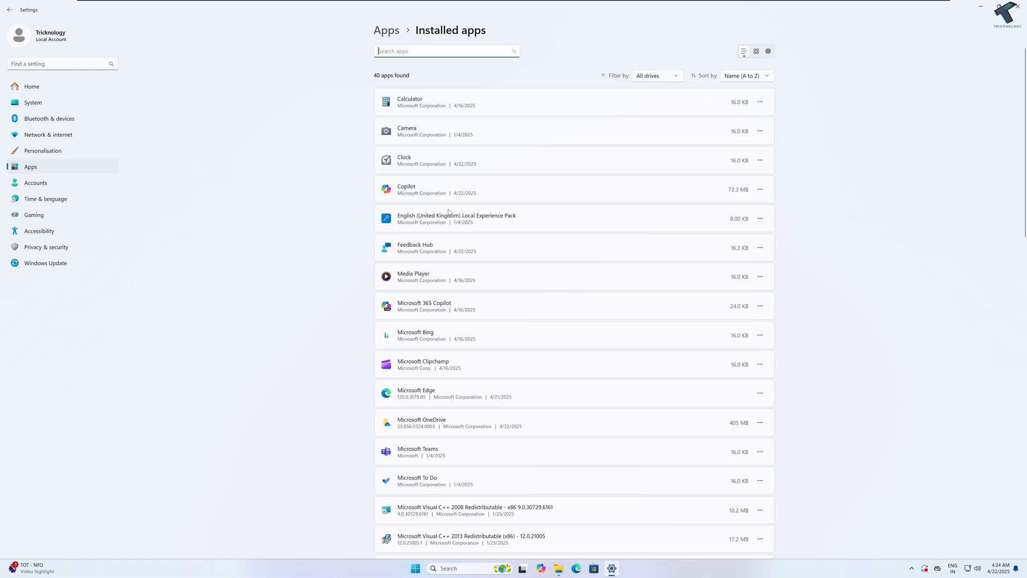
- Set the background app permission of Microsoft 365 Copilot to Never in its advanced options
{"action": "left_click", "coordinate": [760, 306]}
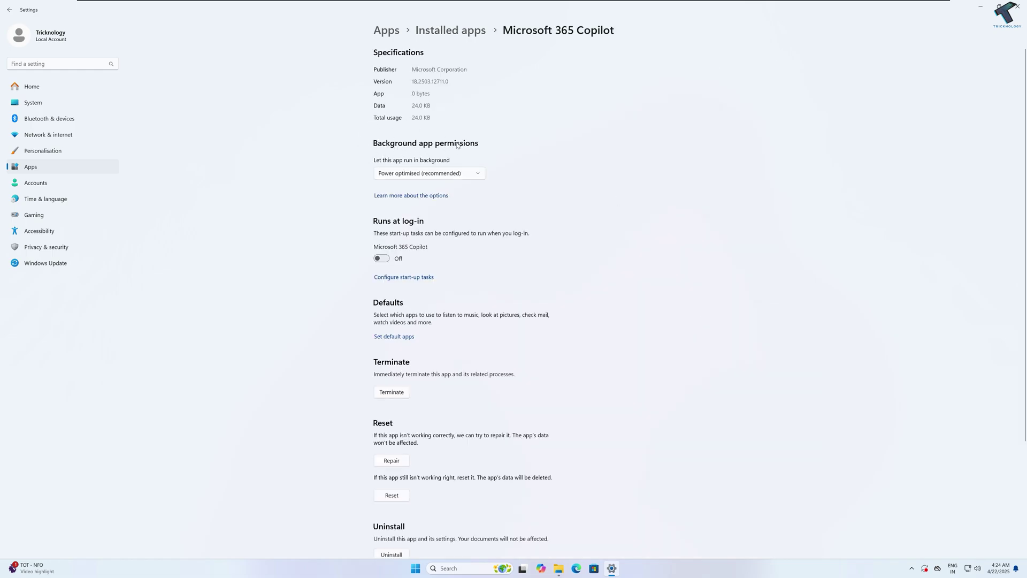
{"action": "left_click", "coordinate": [455, 173]}
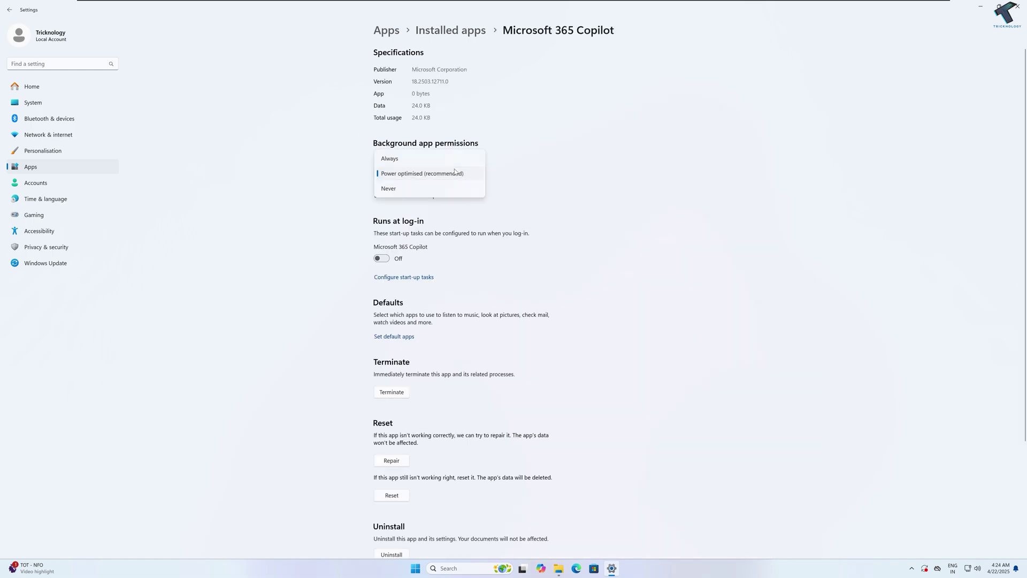
{"action": "left_click", "coordinate": [398, 189]}
{"action": "scroll", "coordinate": [482, 268], "scroll_direction": "down", "scroll_amount": 2}
{"action": "scroll", "coordinate": [471, 160], "scroll_direction": "up", "scroll_amount": 3}
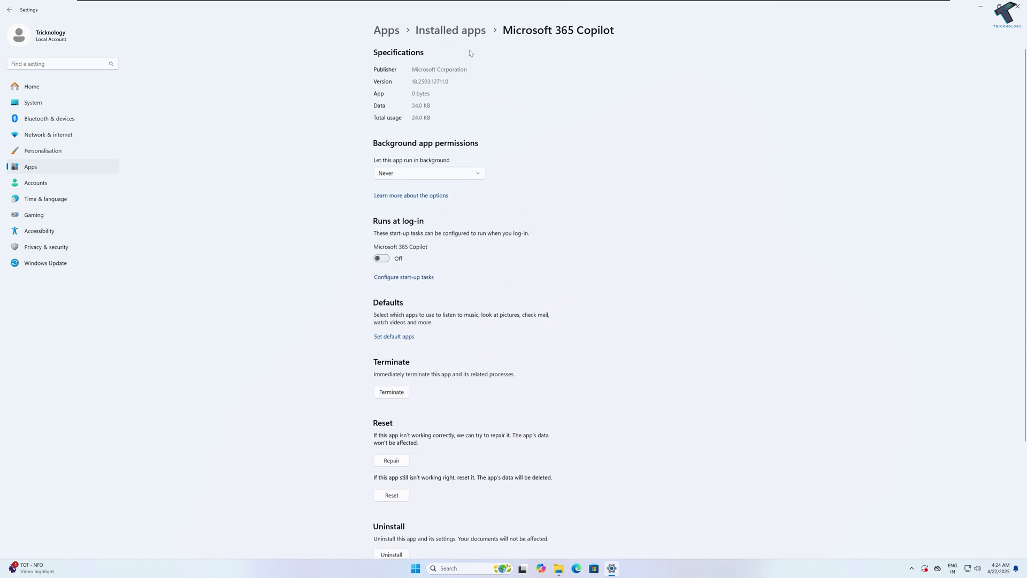
- Return to the installed apps list and open the advanced options of Copilot
{"action": "left_click", "coordinate": [456, 36]}
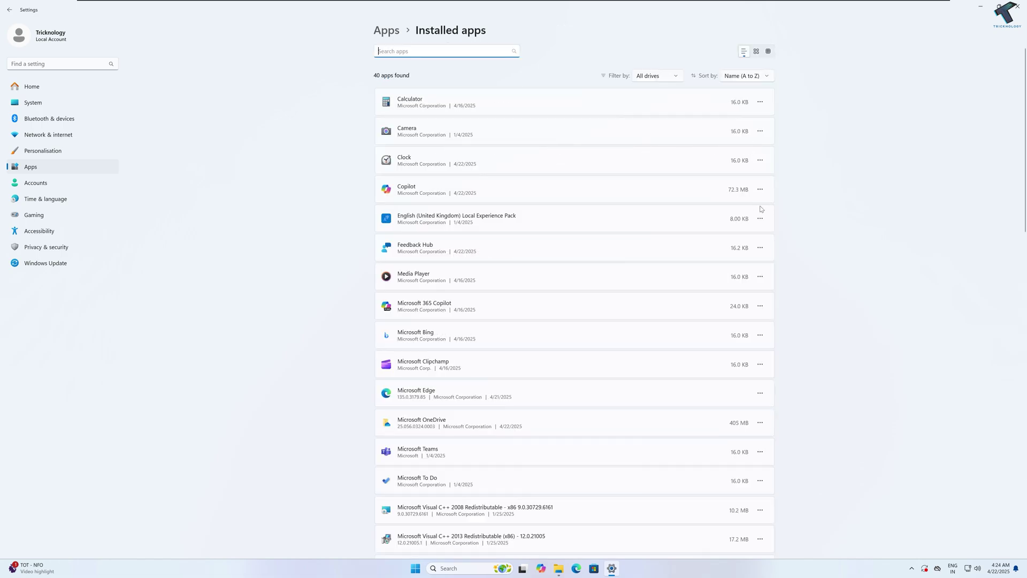
{"action": "left_click", "coordinate": [760, 190]}
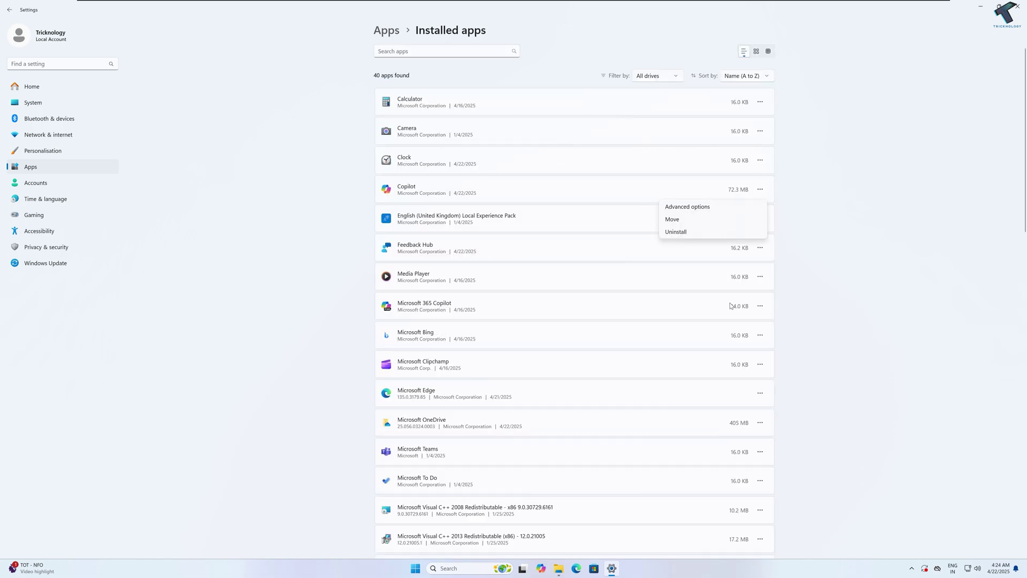
{"action": "left_click", "coordinate": [695, 208]}
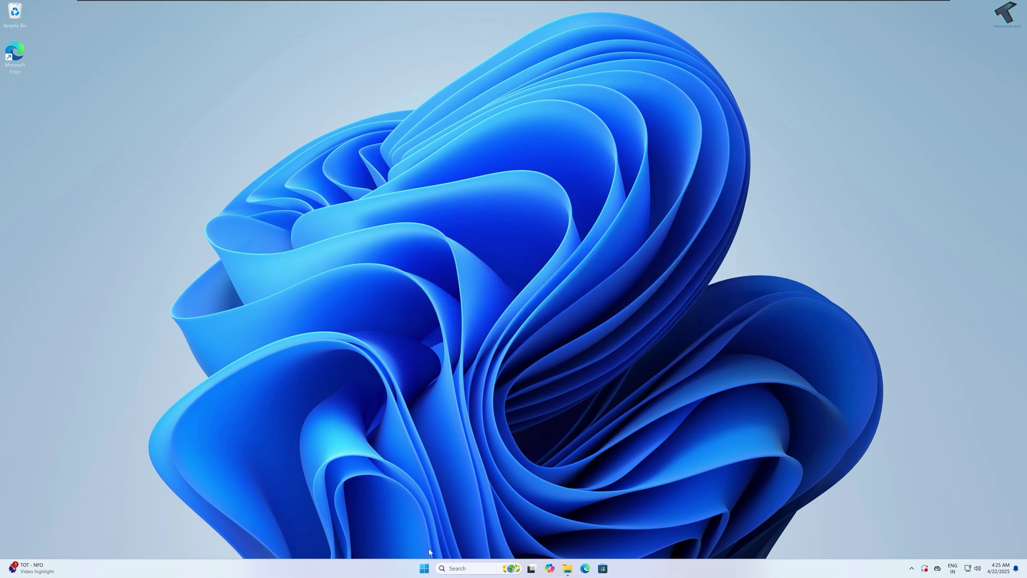
- Open the Temporary files page in the Storage section of Windows Settings
{"action": "key", "text": "super+i"}
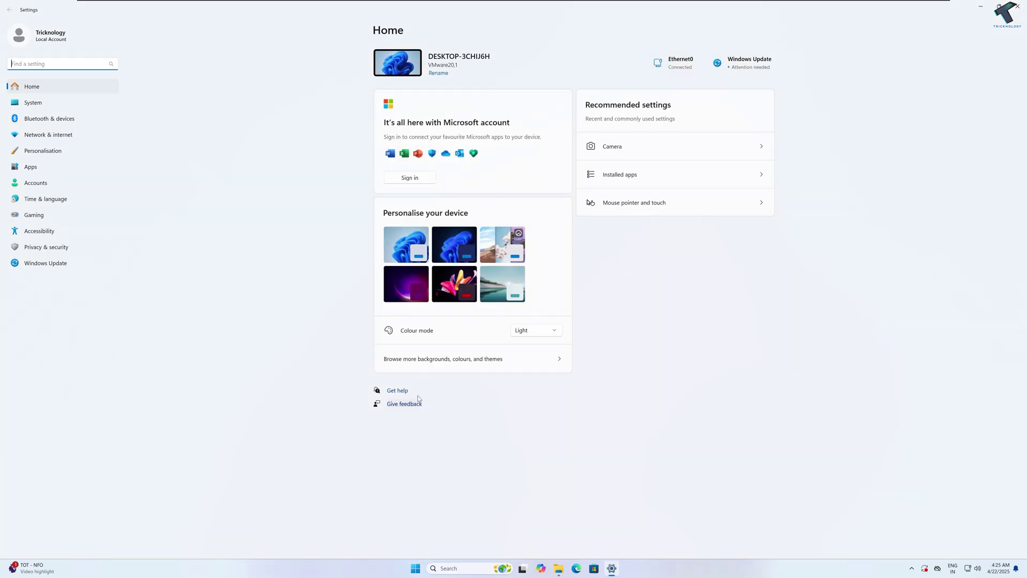
{"action": "left_click", "coordinate": [44, 103]}
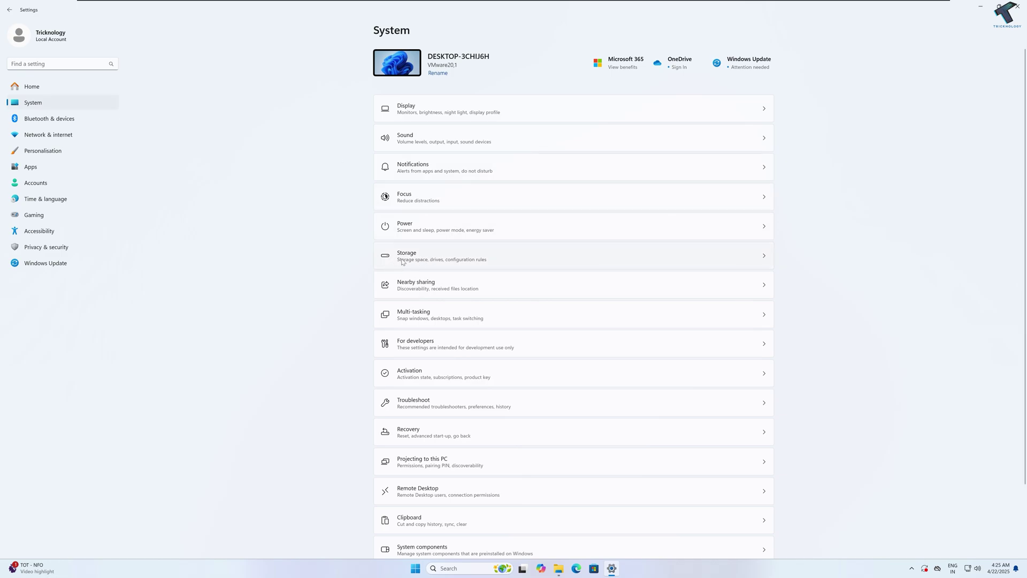
{"action": "left_click", "coordinate": [418, 261]}
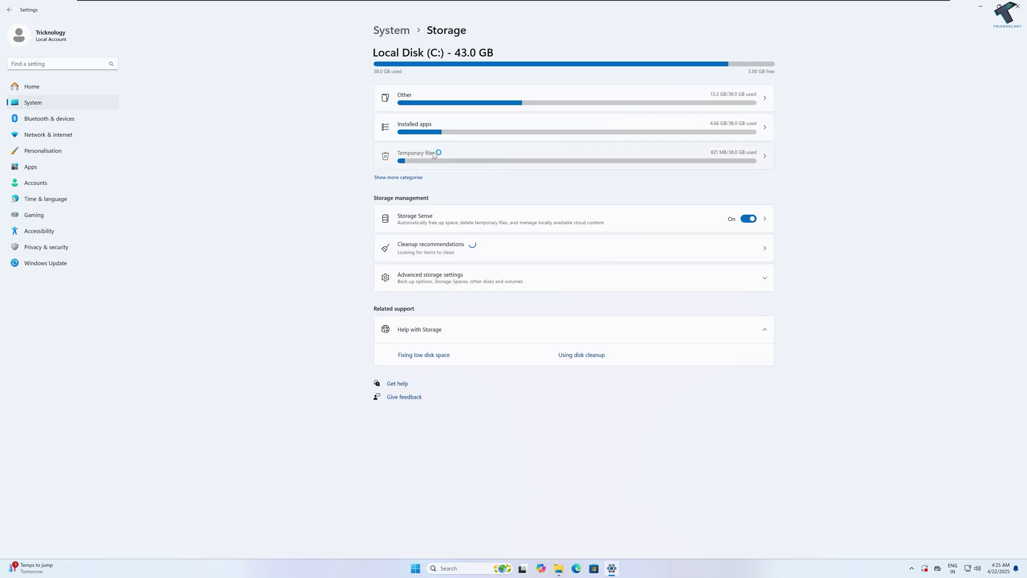
{"action": "left_click", "coordinate": [434, 155]}
{"action": "scroll", "coordinate": [377, 273], "scroll_direction": "down", "scroll_amount": 1}
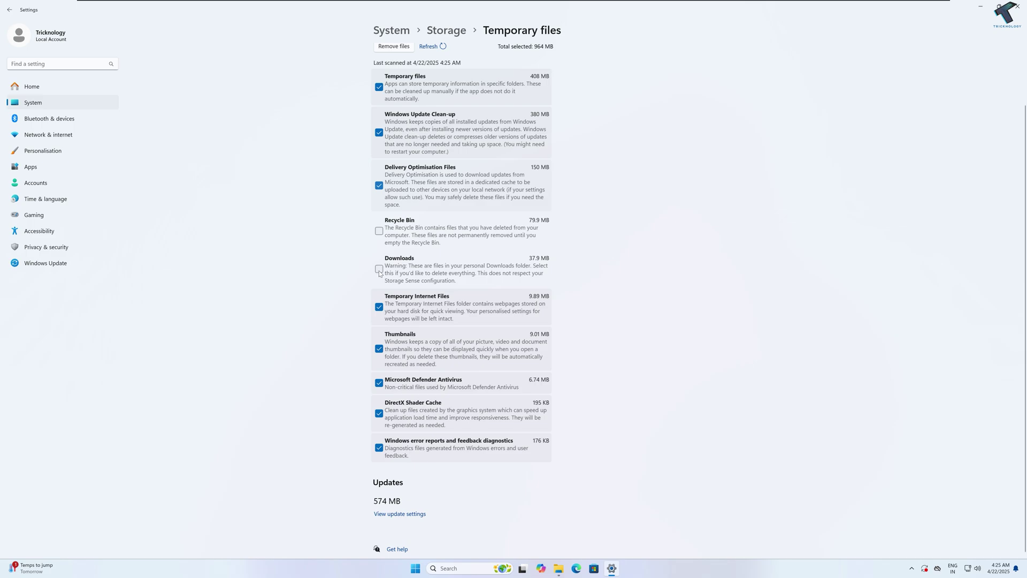
- Include the Recycle Bin in the temporary files selection, remove the selected files and minimise Settings
{"action": "left_click", "coordinate": [379, 231]}
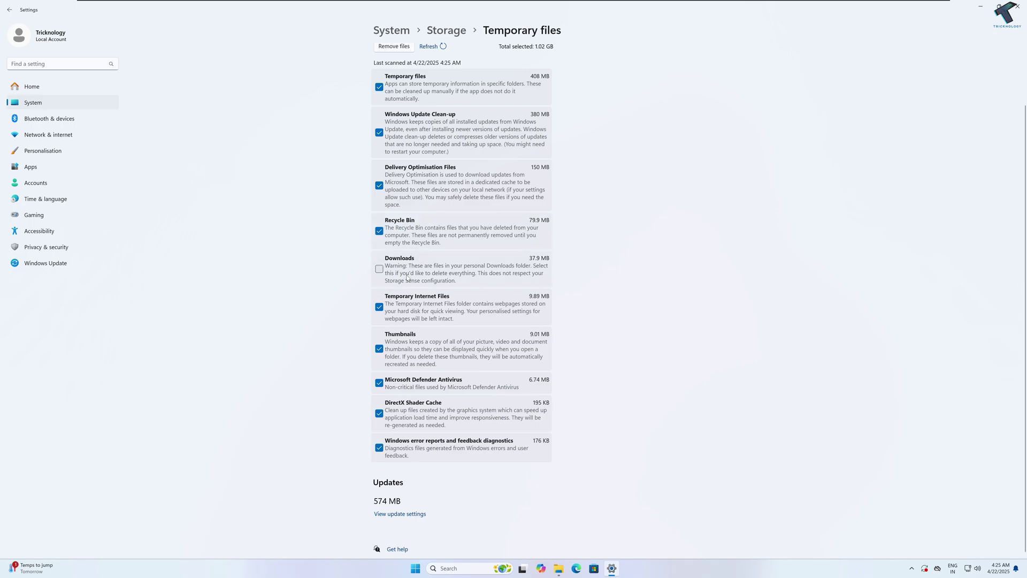
{"action": "scroll", "coordinate": [396, 268], "scroll_direction": "up", "scroll_amount": 2}
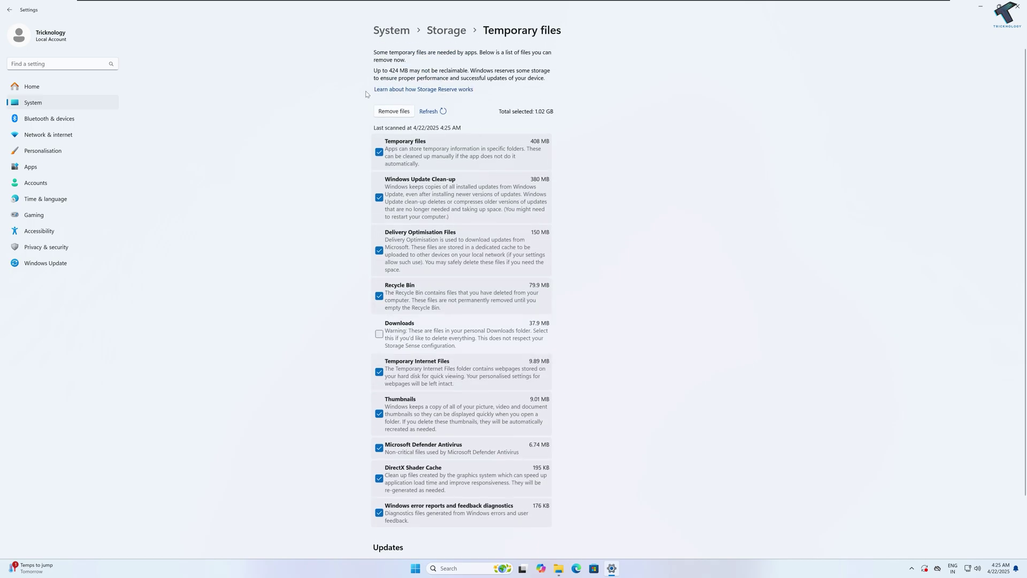
{"action": "left_click", "coordinate": [393, 111]}
{"action": "left_click", "coordinate": [497, 307]}
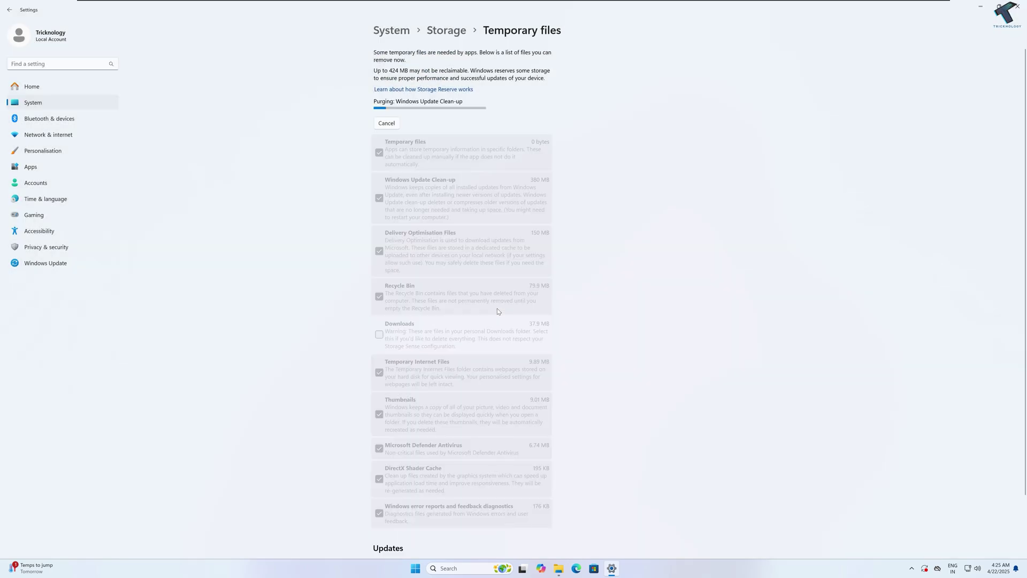
{"action": "left_click", "coordinate": [979, 10]}
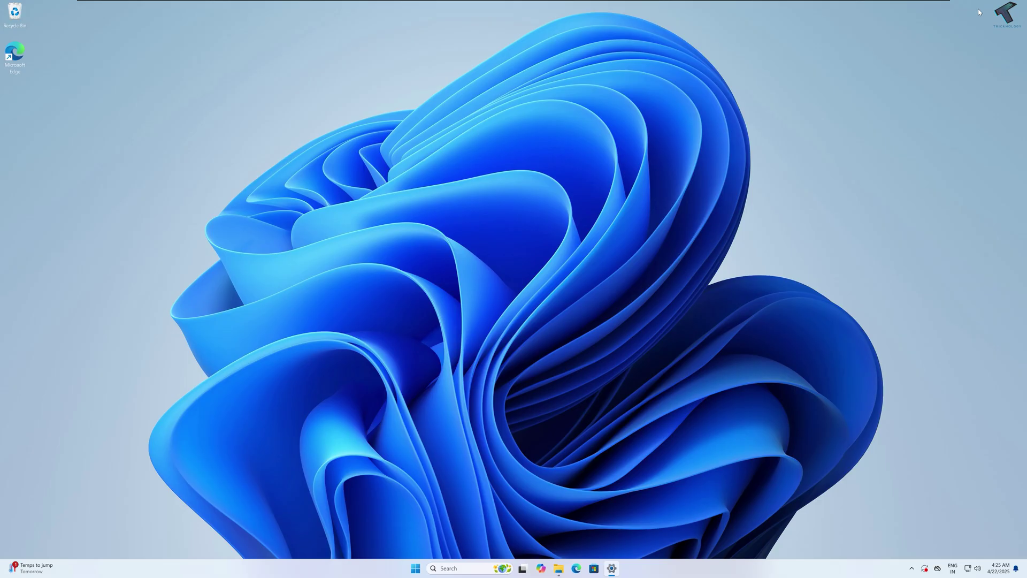
- Search Windows for %temp% and open the best match
{"action": "left_click", "coordinate": [416, 567]}
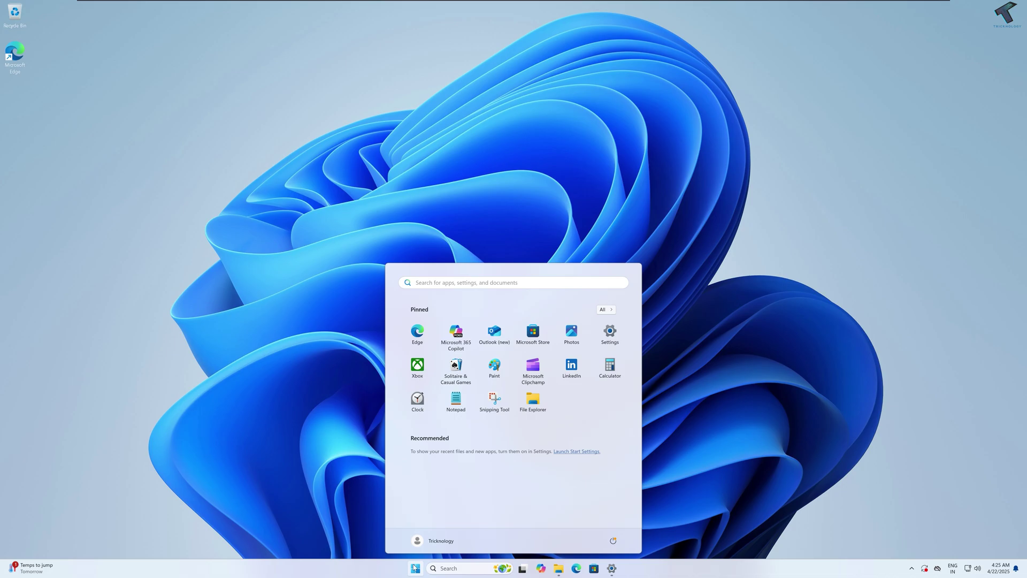
{"action": "type", "text": "%te"}
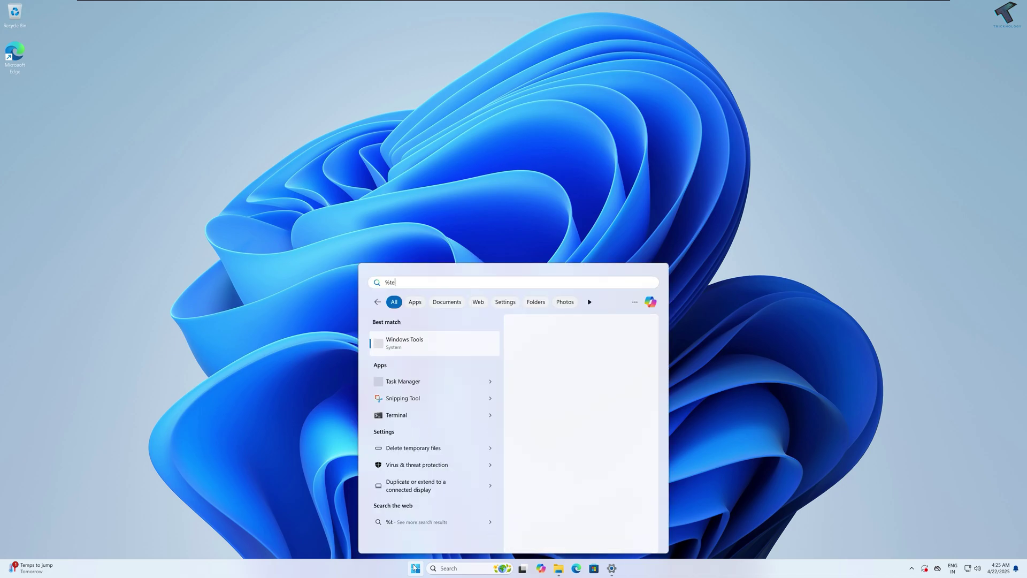
{"action": "type", "text": "mp%"}
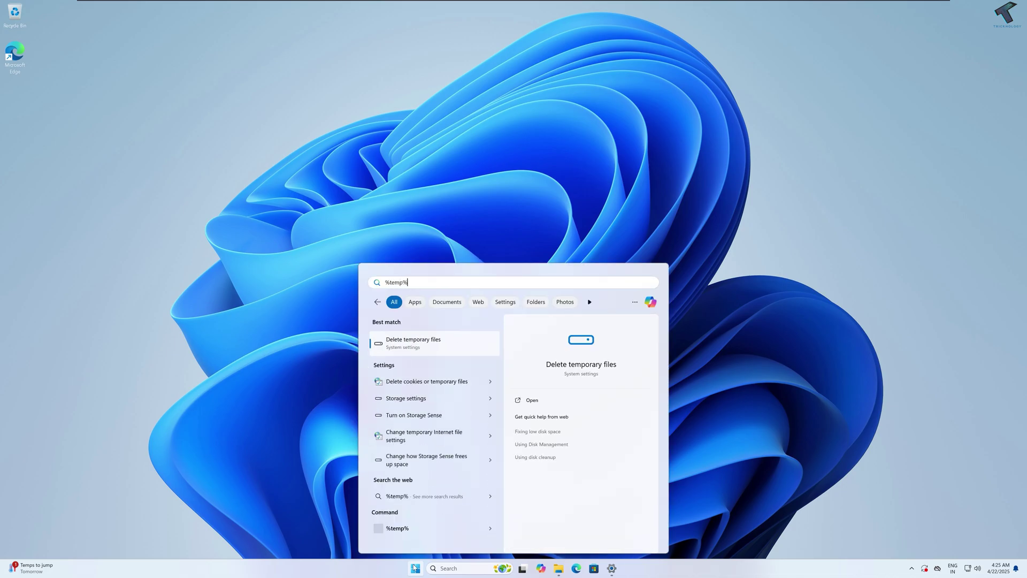
{"action": "key", "text": "Return"}
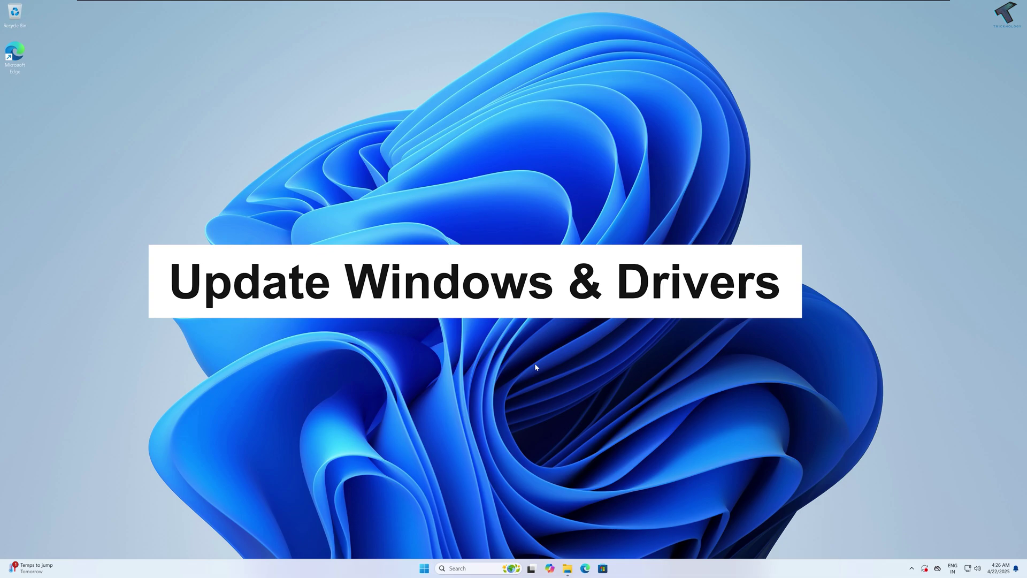
- Select the Broadcom Inc. - Display - 9.17.9.4 driver under the optional updates of Windows Update
{"action": "right_click", "coordinate": [426, 569]}
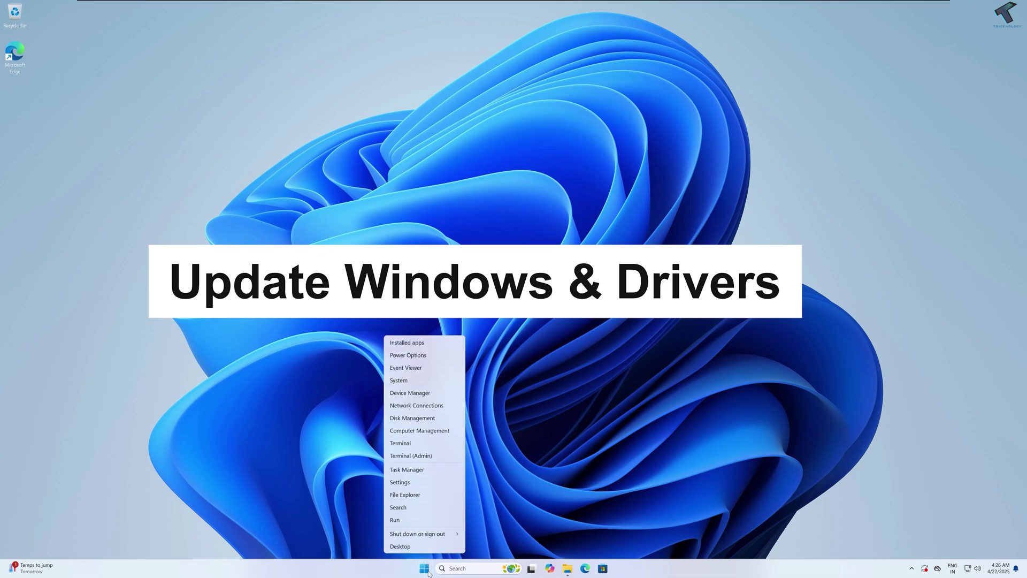
{"action": "left_click", "coordinate": [430, 482]}
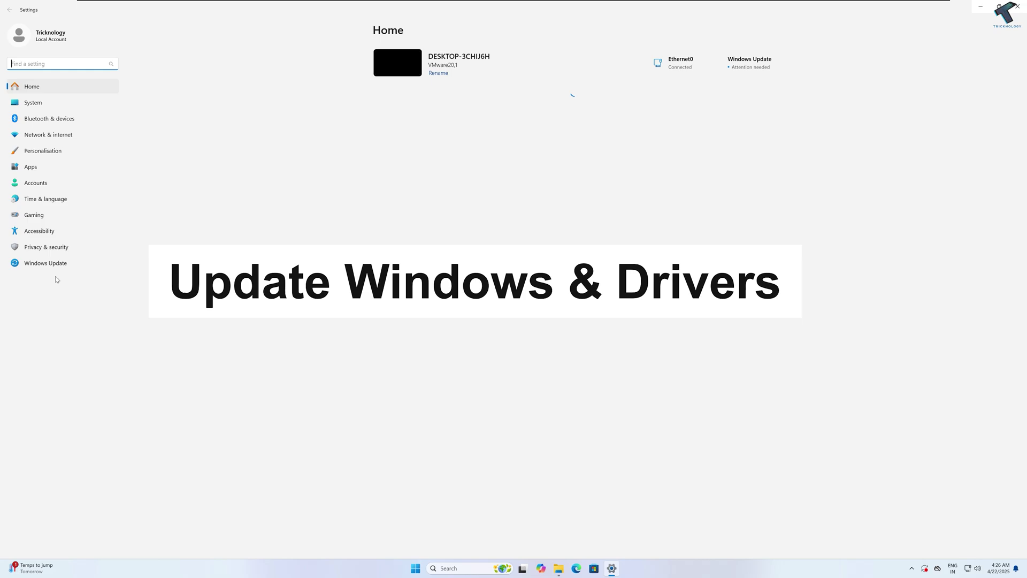
{"action": "left_click", "coordinate": [42, 263]}
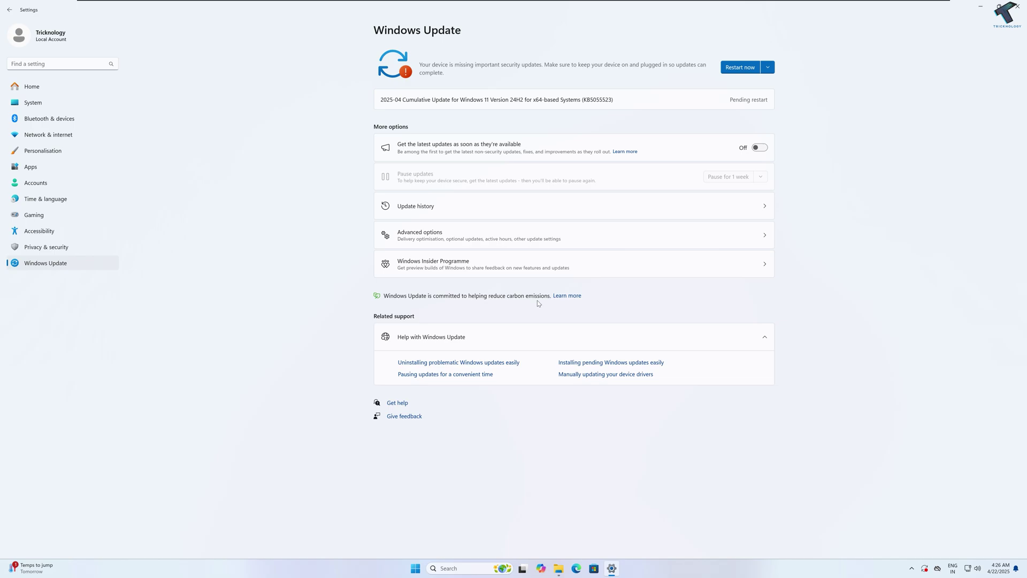
{"action": "left_click", "coordinate": [431, 240]}
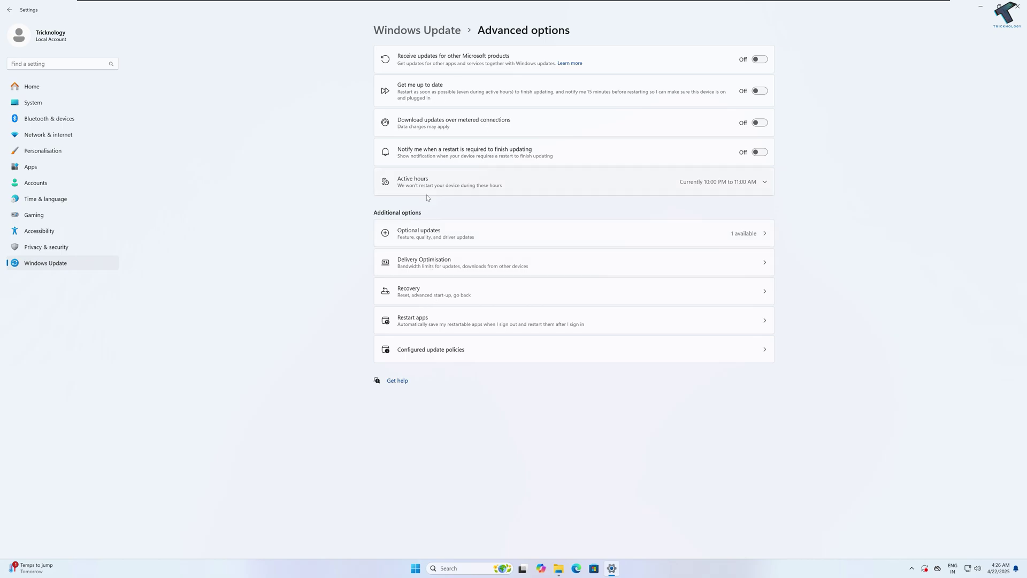
{"action": "left_click", "coordinate": [427, 238]}
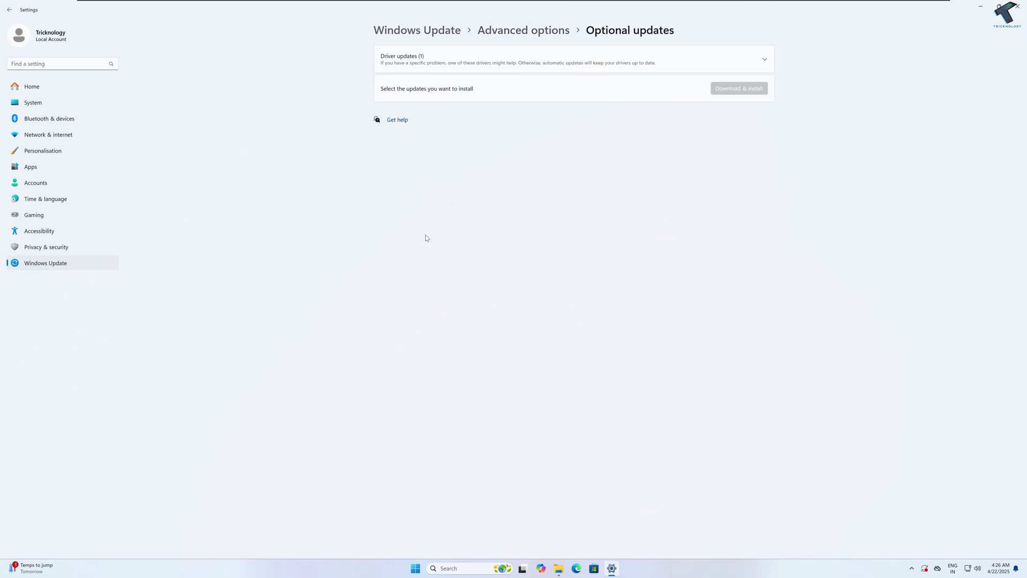
{"action": "left_click", "coordinate": [652, 67]}
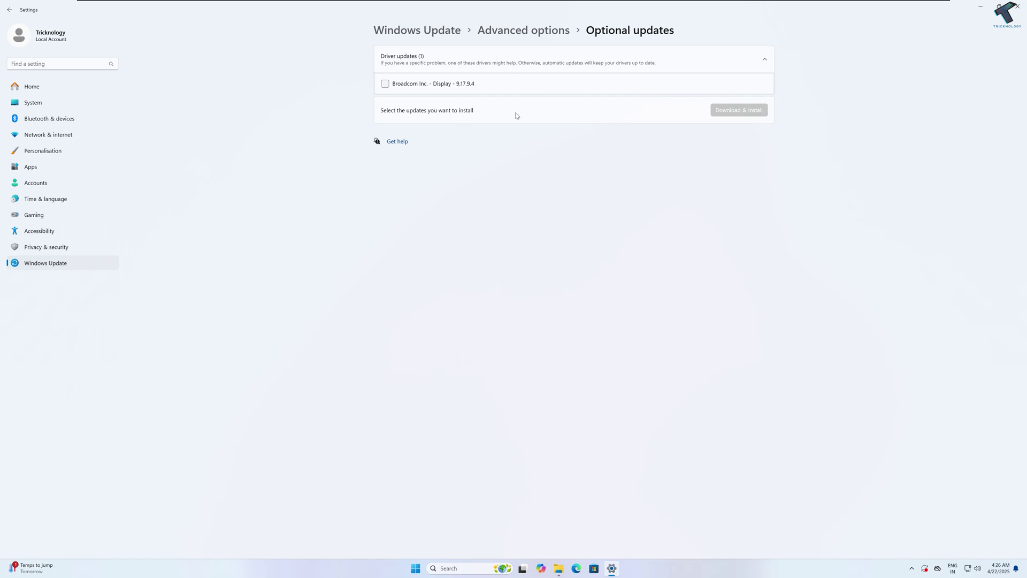
{"action": "left_click", "coordinate": [385, 84]}
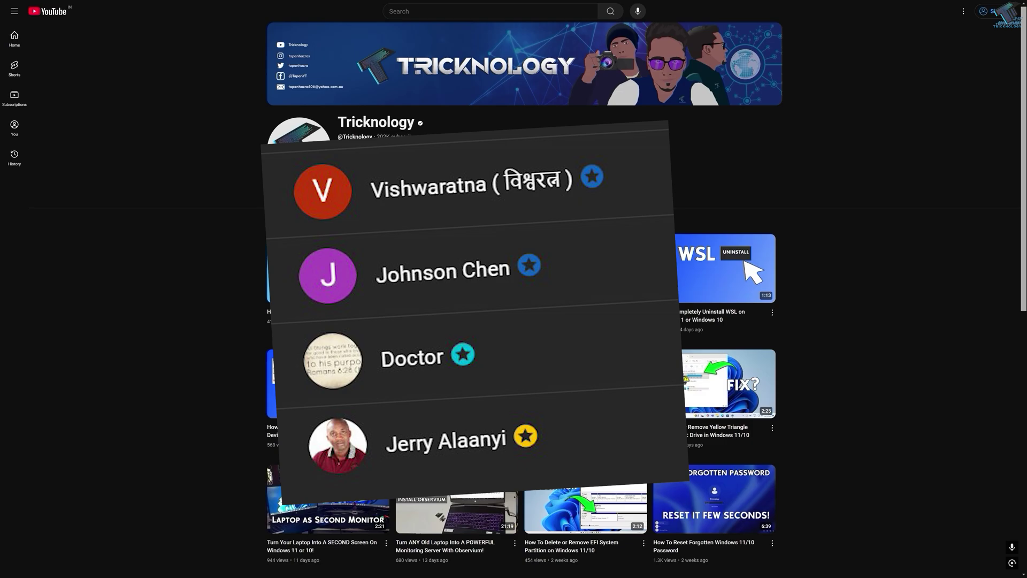
{"action": "scroll", "coordinate": [522, 300], "scroll_direction": "down", "scroll_amount": 3}
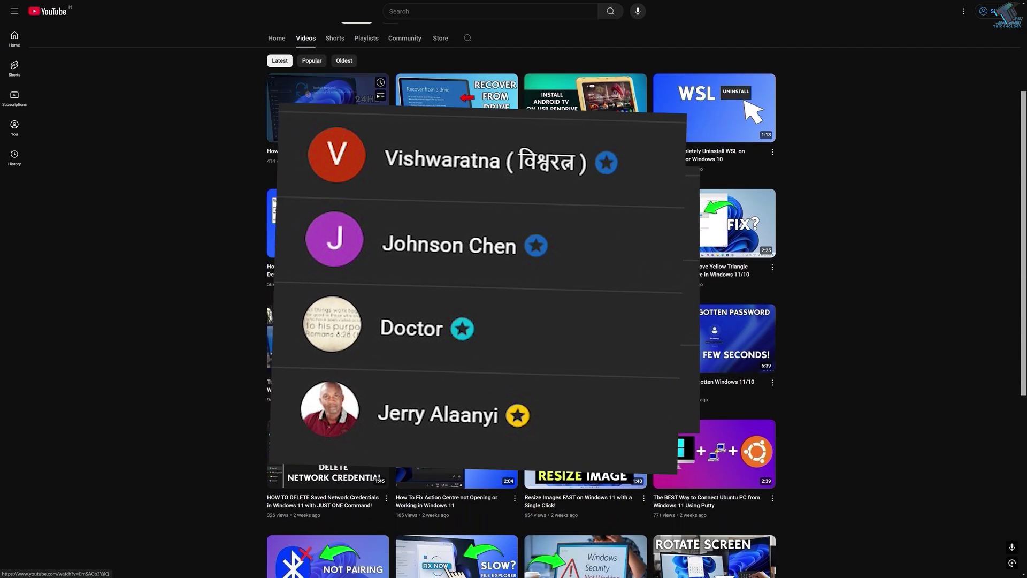
{"action": "scroll", "coordinate": [227, 157], "scroll_direction": "down", "scroll_amount": 4}
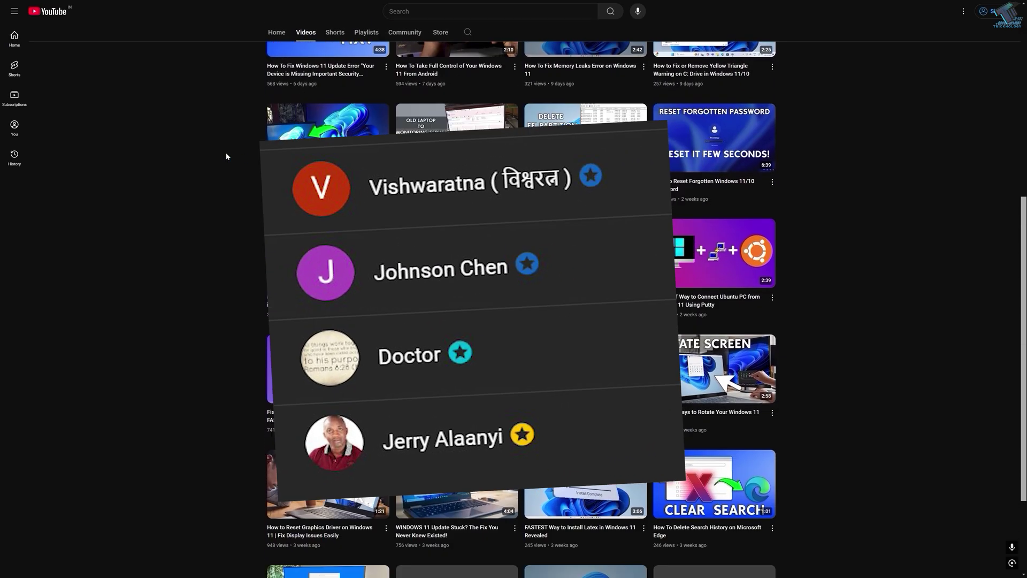
{"action": "scroll", "coordinate": [226, 156], "scroll_direction": "down", "scroll_amount": 5}
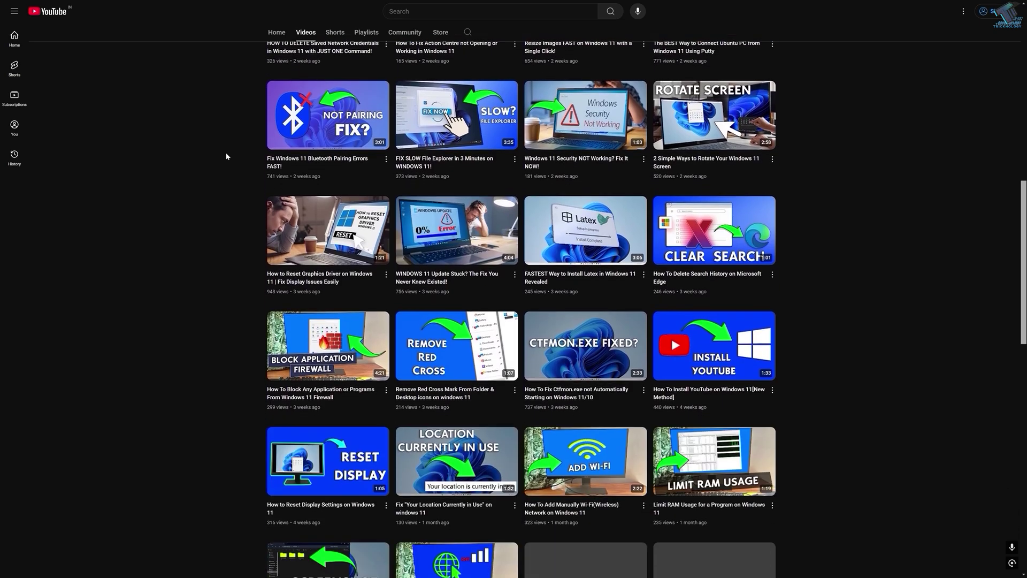
{"action": "scroll", "coordinate": [225, 156], "scroll_direction": "down", "scroll_amount": 7}
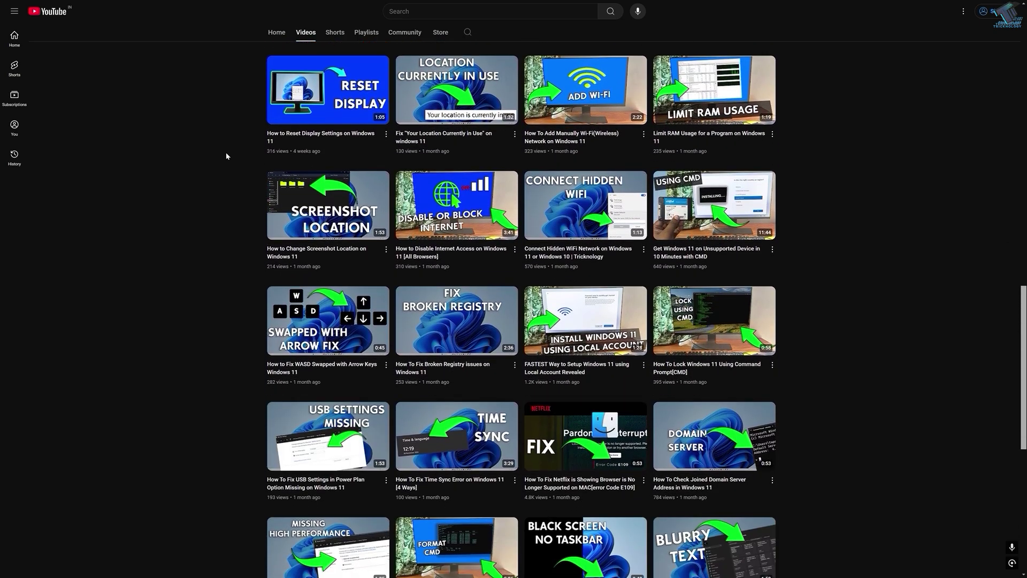
{"action": "scroll", "coordinate": [226, 156], "scroll_direction": "down", "scroll_amount": 7}
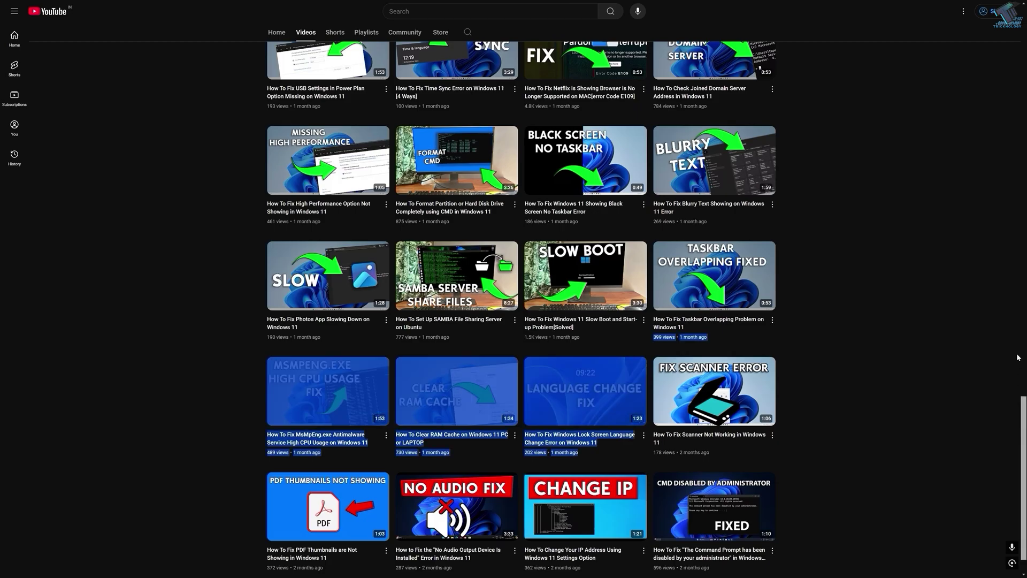
{"action": "scroll", "coordinate": [1019, 357], "scroll_direction": "up", "scroll_amount": 20}
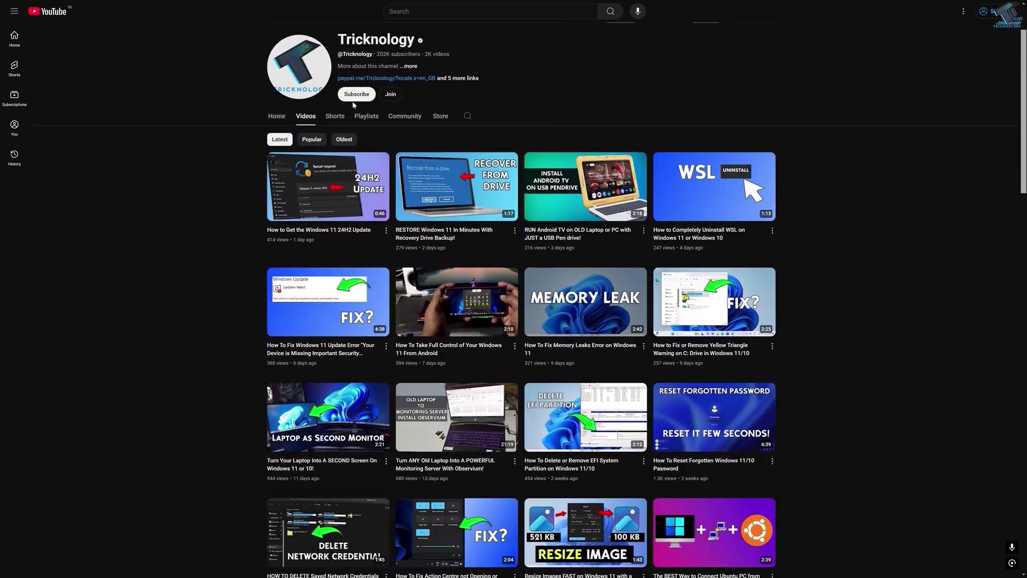
{"action": "scroll", "coordinate": [493, 181], "scroll_direction": "up", "scroll_amount": 2}
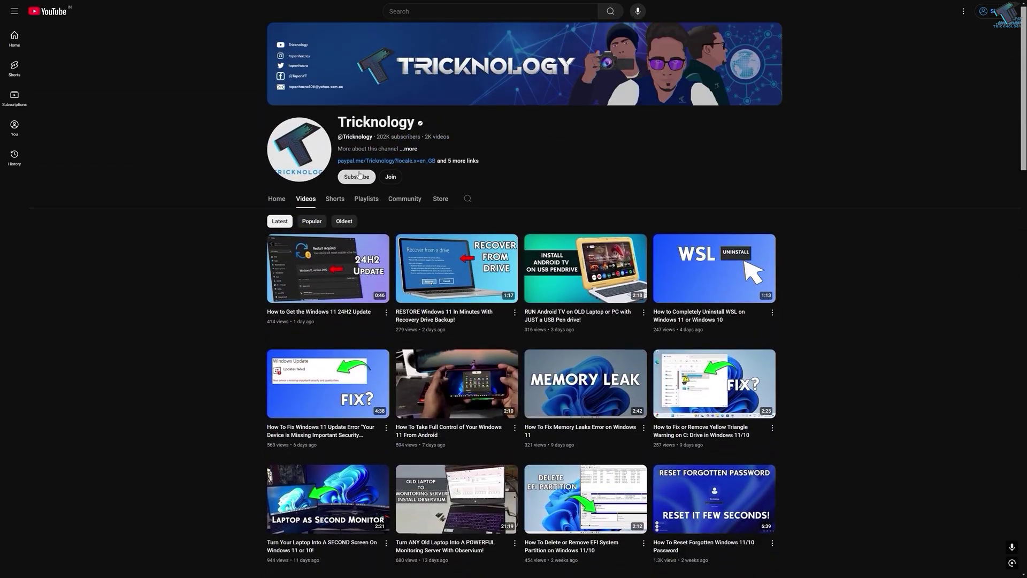